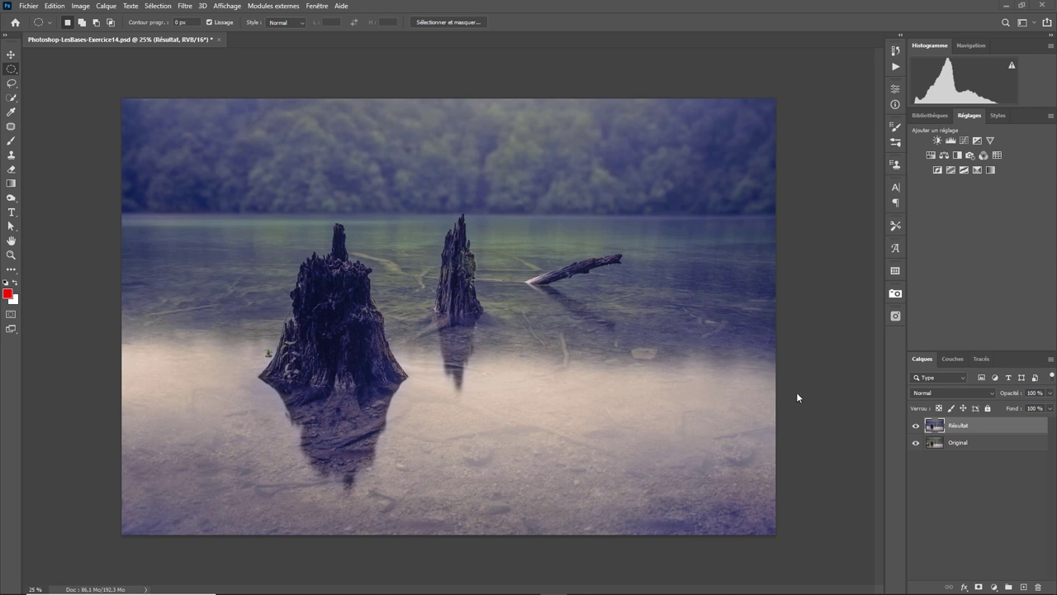
# - Toggle the Résultat layer on and off to compare, leaving it hidden with Original active
pyautogui.click(916, 426)
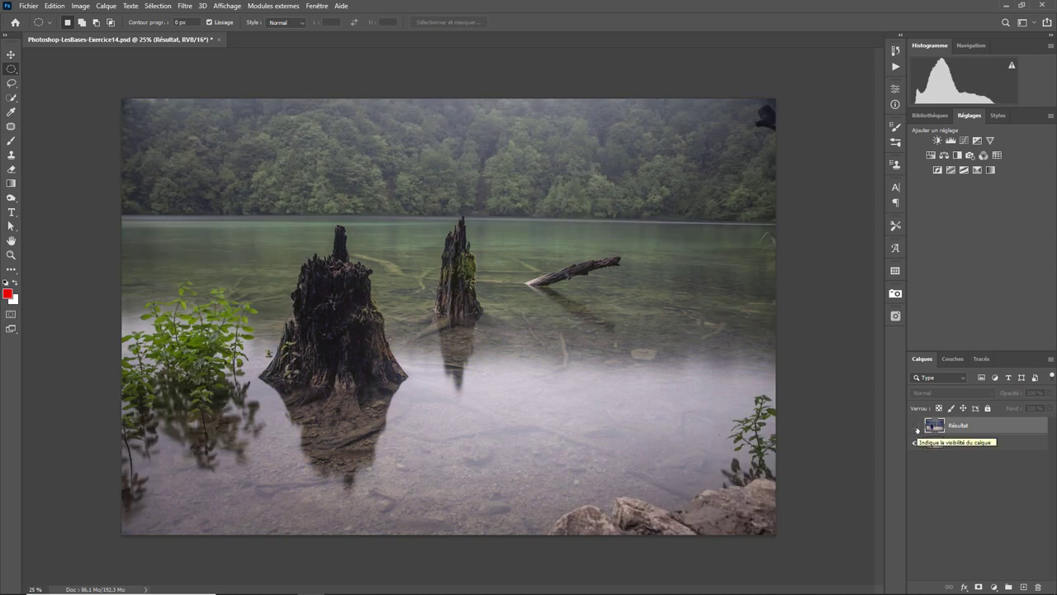
pyautogui.click(915, 426)
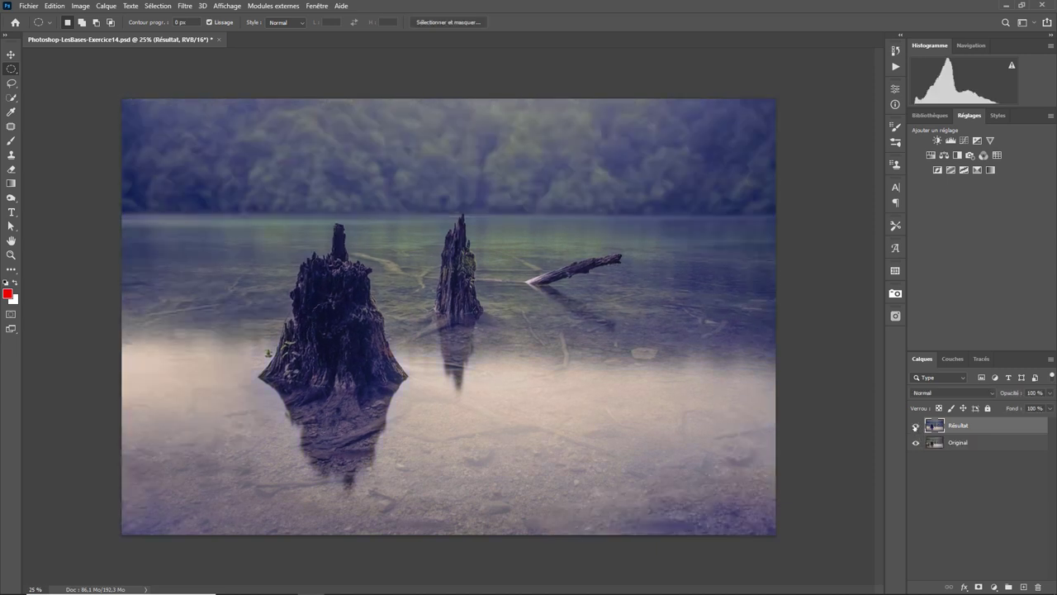
pyautogui.click(915, 427)
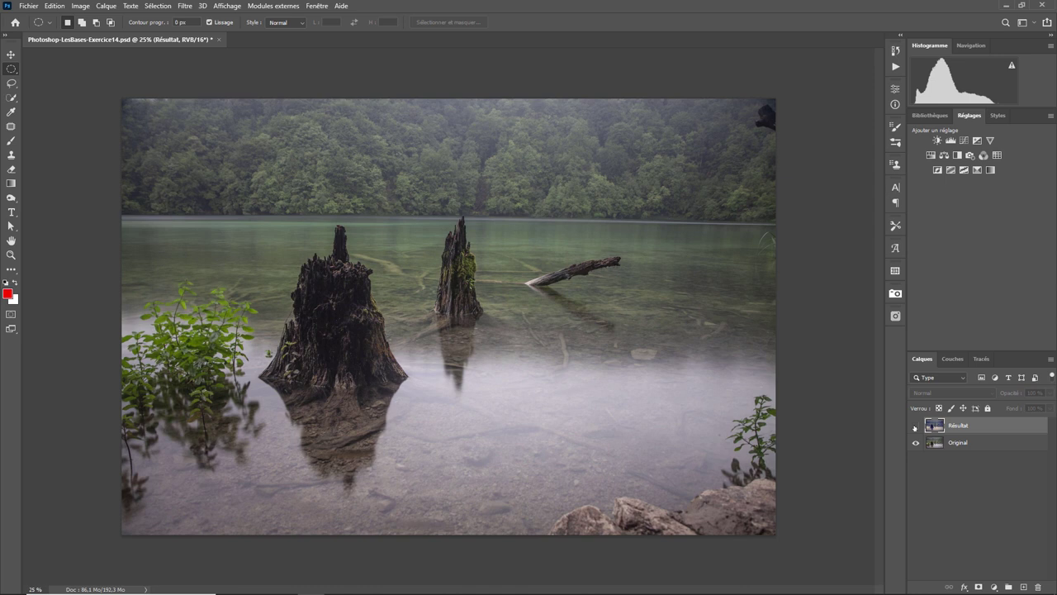
pyautogui.click(915, 426)
pyautogui.click(915, 426)
pyautogui.click(915, 425)
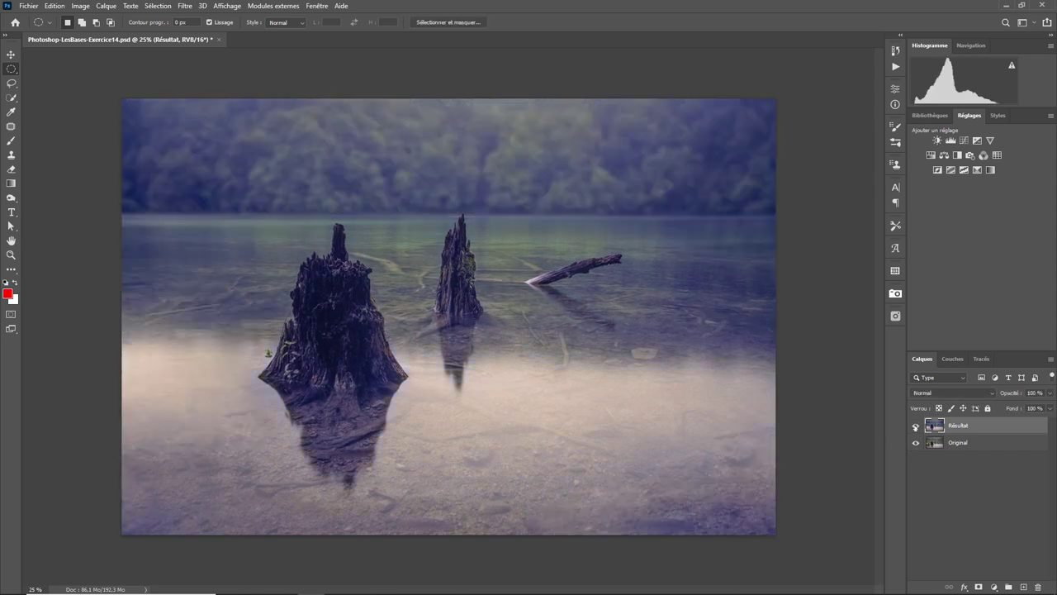
pyautogui.click(915, 426)
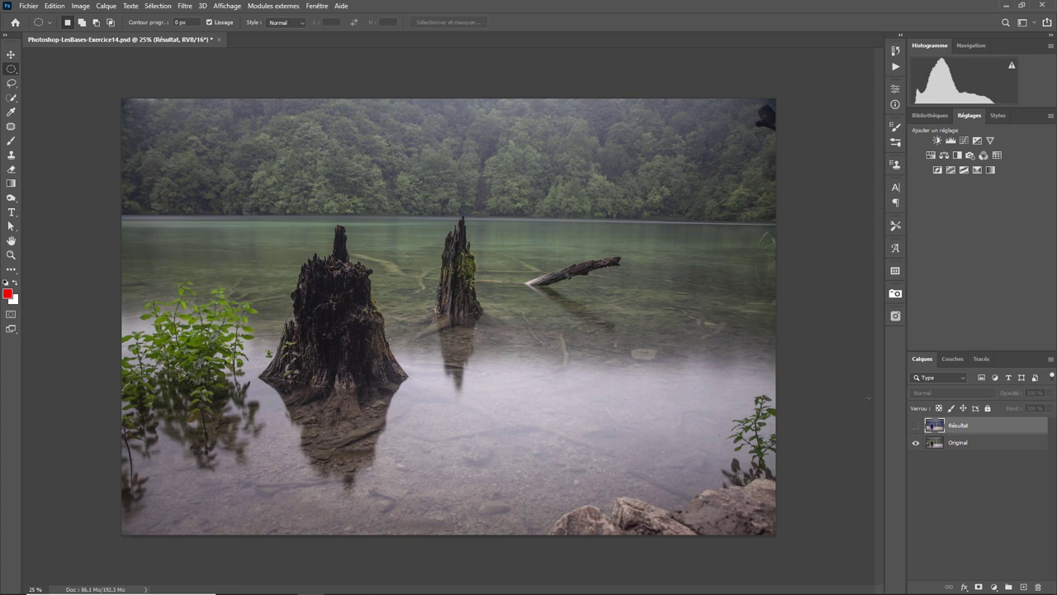
pyautogui.click(915, 425)
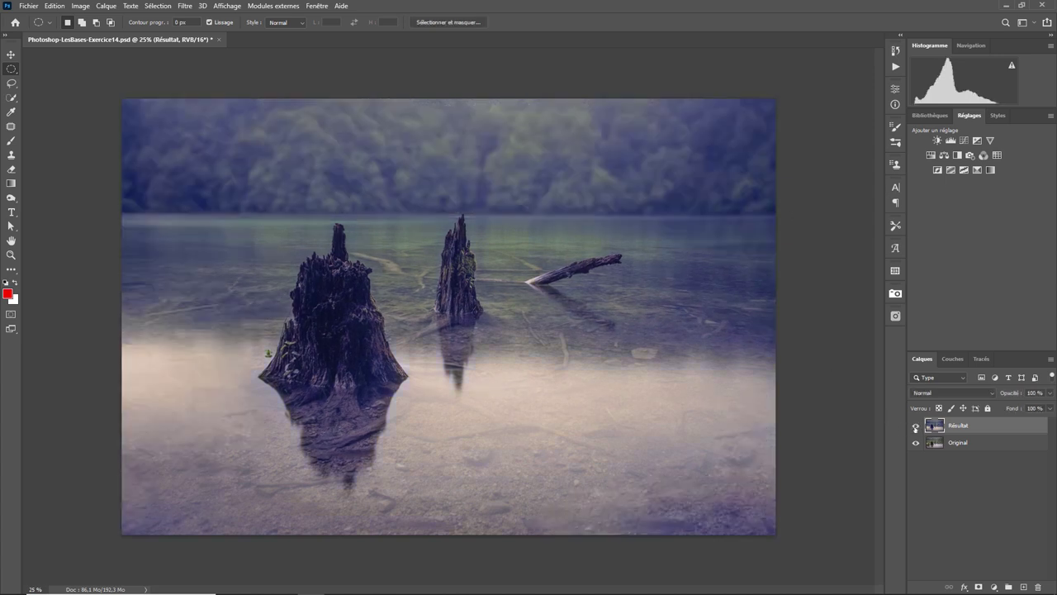
pyautogui.click(915, 425)
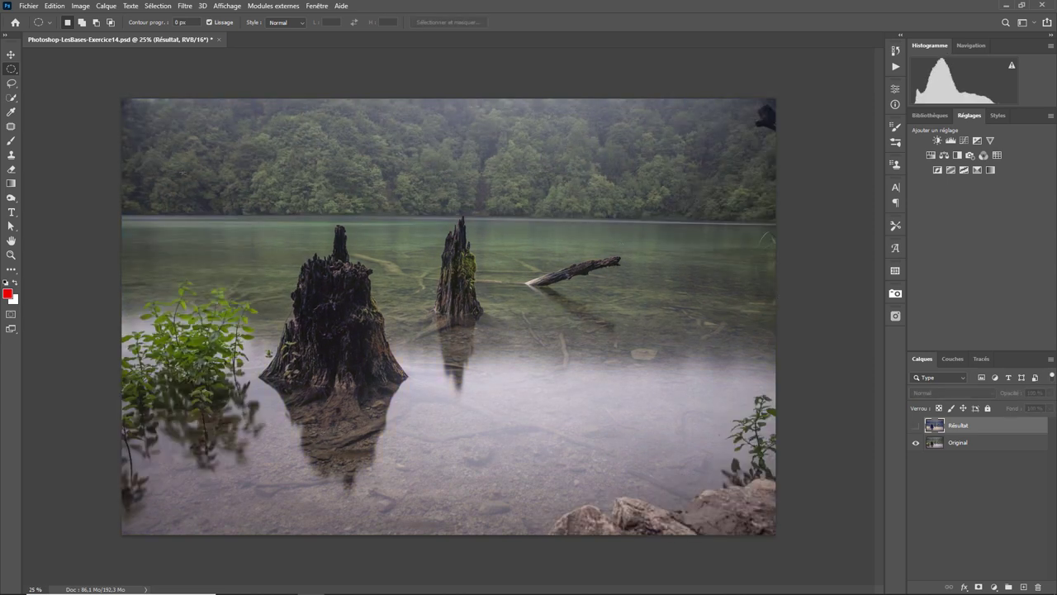
pyautogui.click(914, 425)
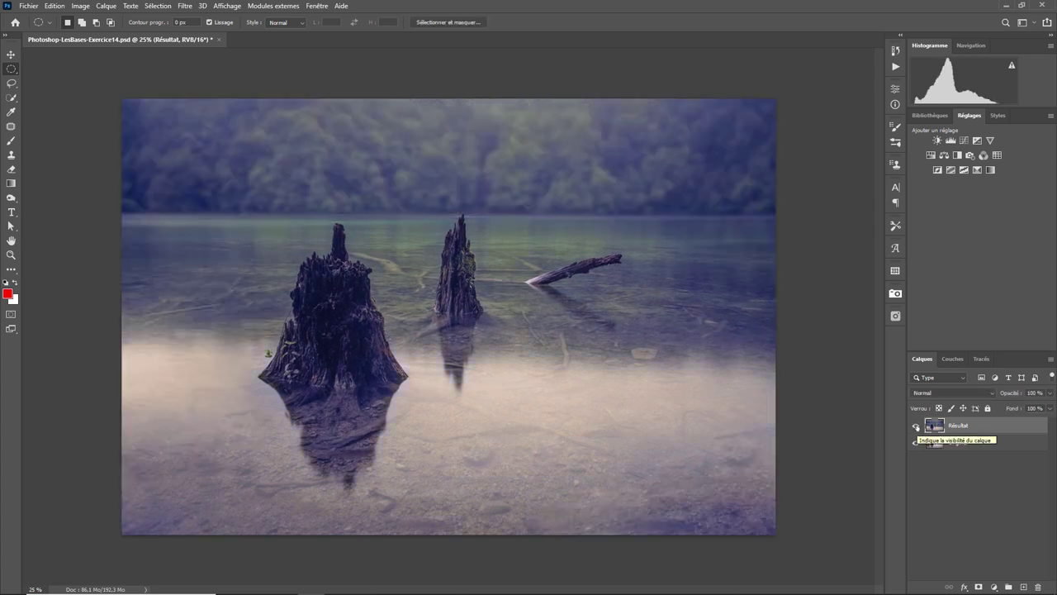
pyautogui.click(915, 426)
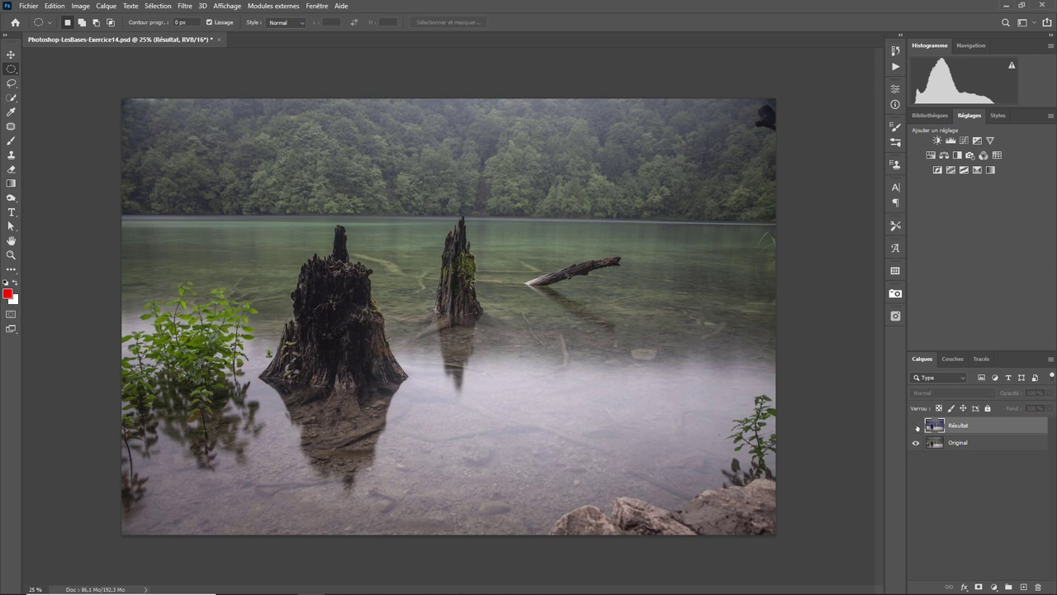
pyautogui.click(916, 426)
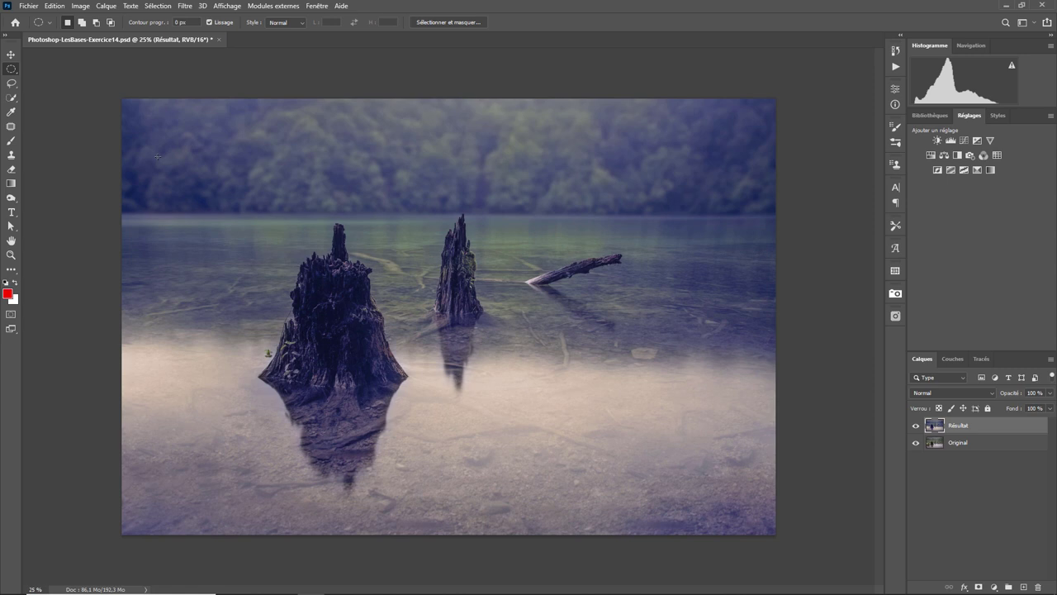
pyautogui.click(915, 425)
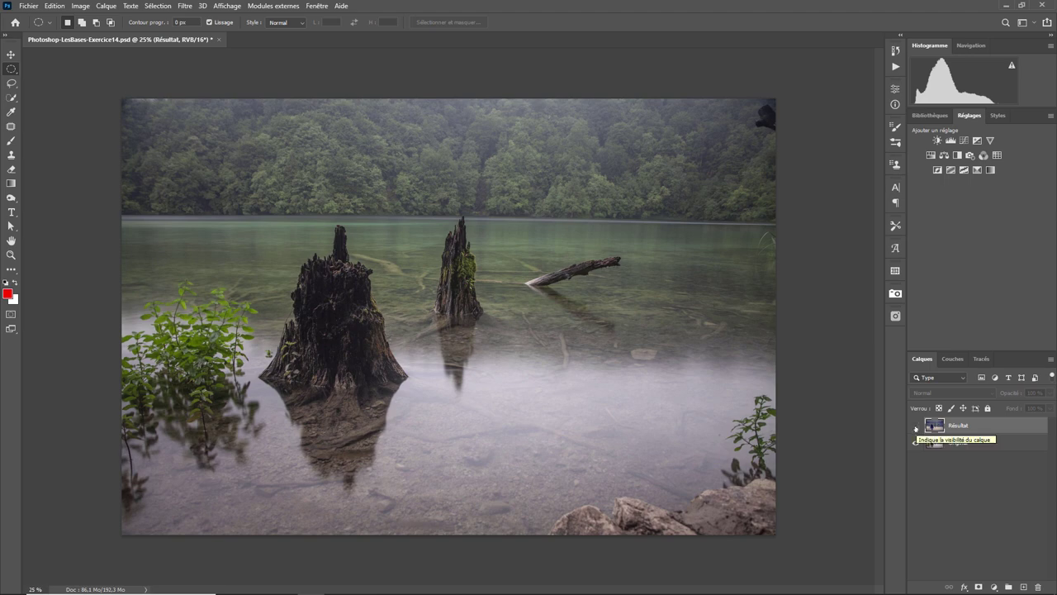
pyautogui.click(915, 426)
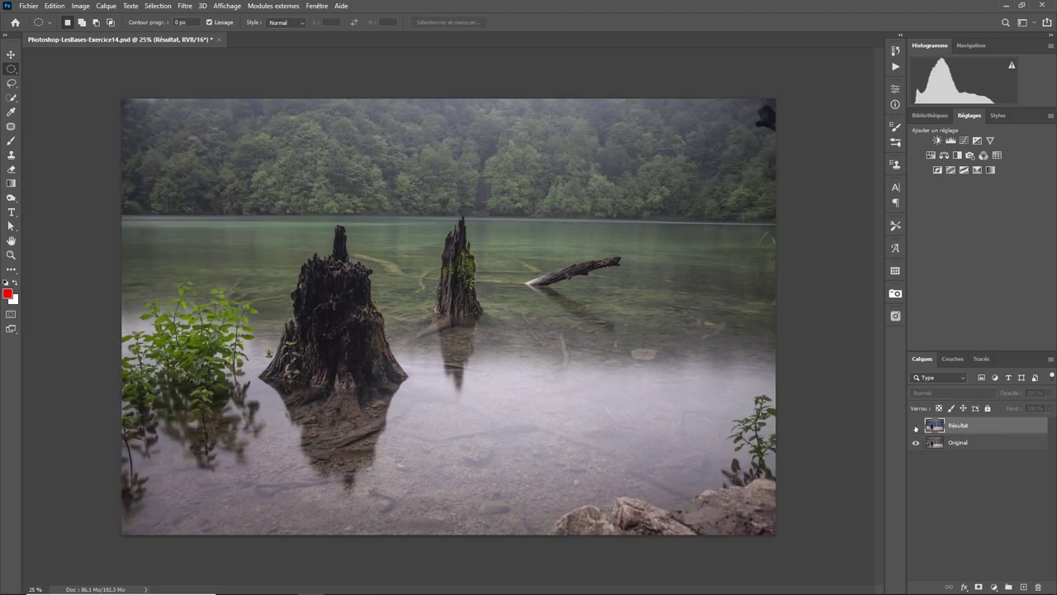
pyautogui.click(915, 425)
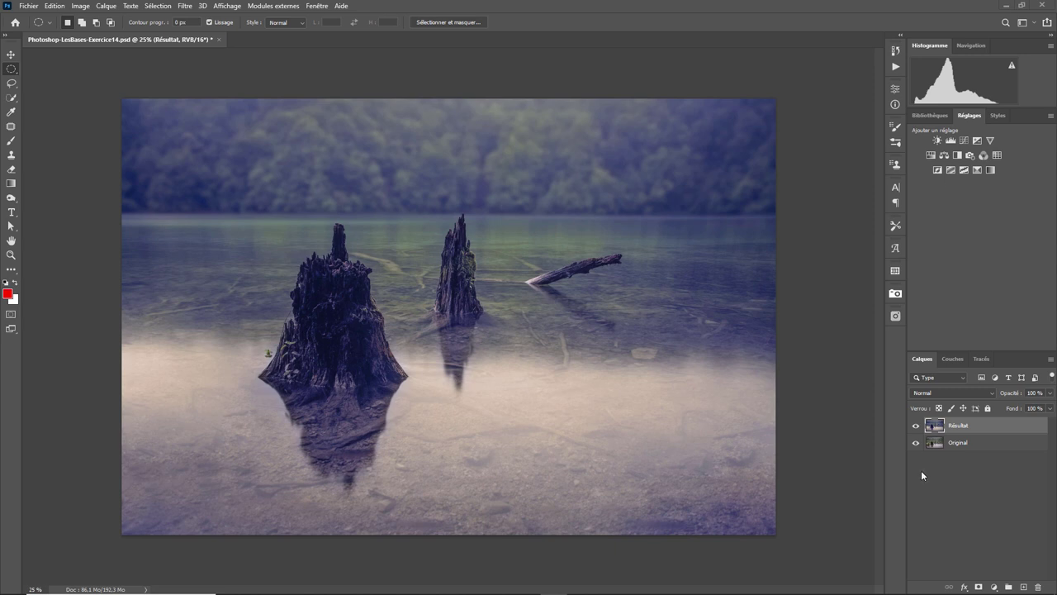
pyautogui.click(916, 427)
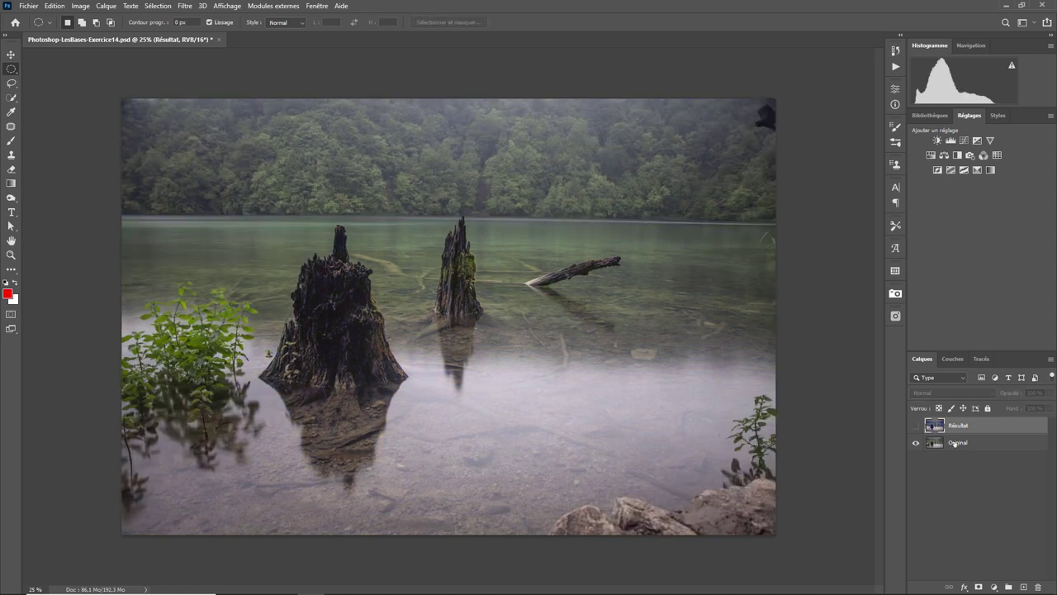
pyautogui.click(954, 444)
# - Duplicate the Original layer as Original copie
pyautogui.rightClick(954, 444)
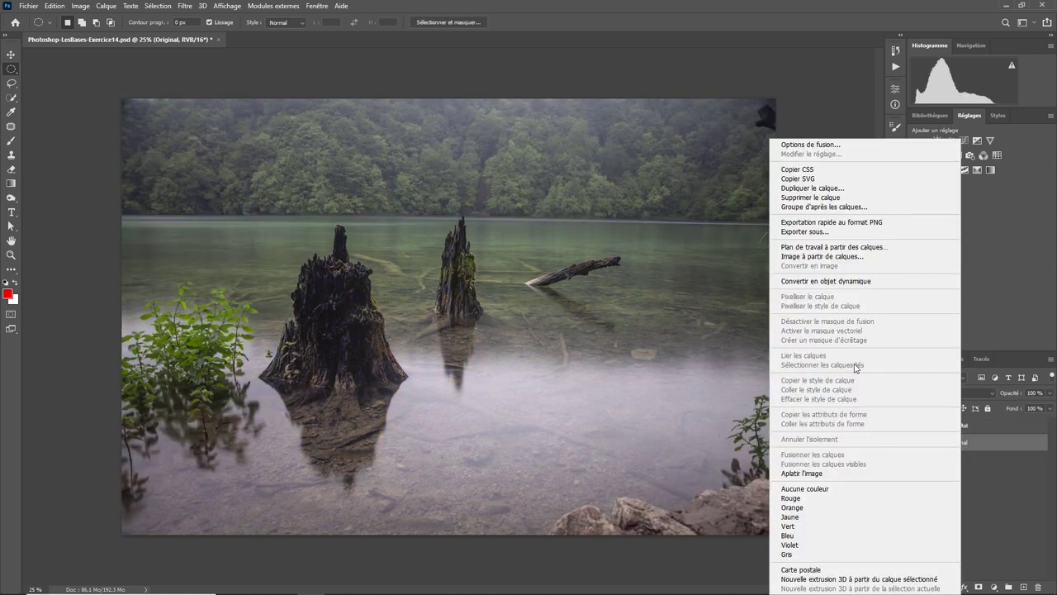
pyautogui.click(806, 188)
pyautogui.click(815, 230)
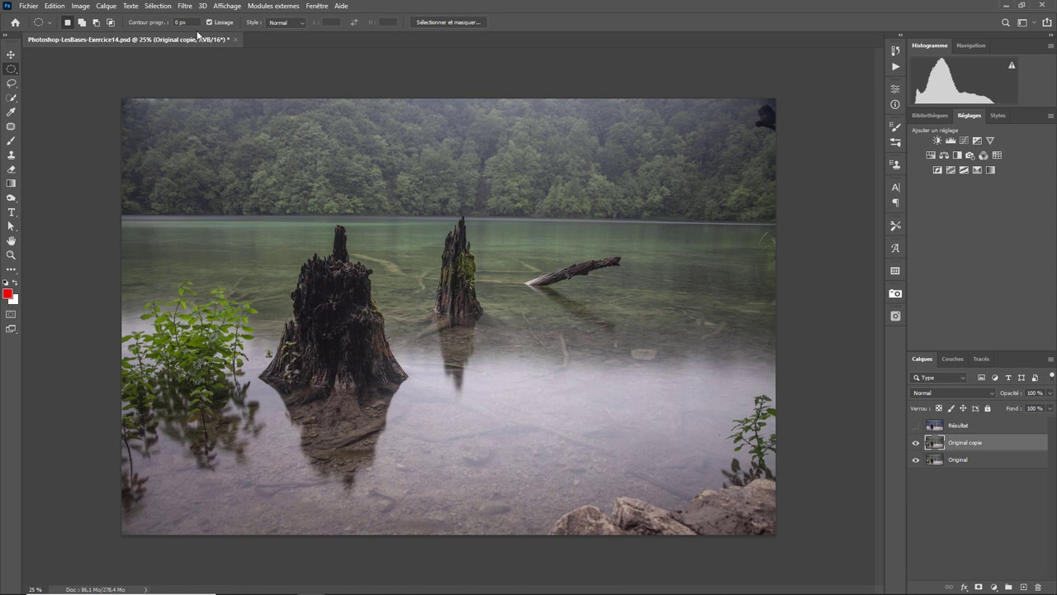
# - Select the entire image with Tout sélectionner
pyautogui.click(157, 6)
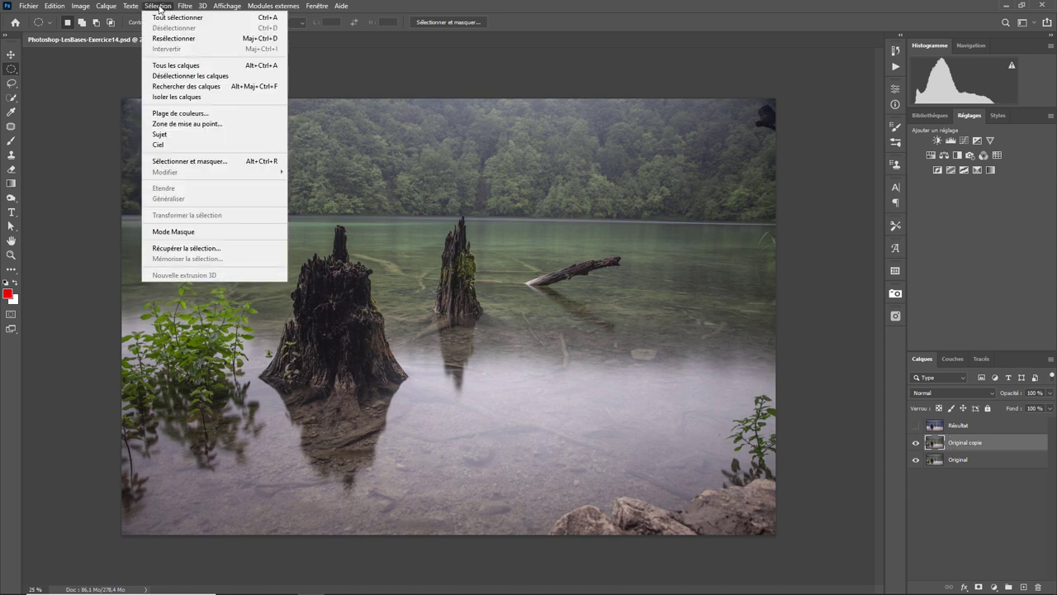
pyautogui.click(173, 17)
pyautogui.click(55, 6)
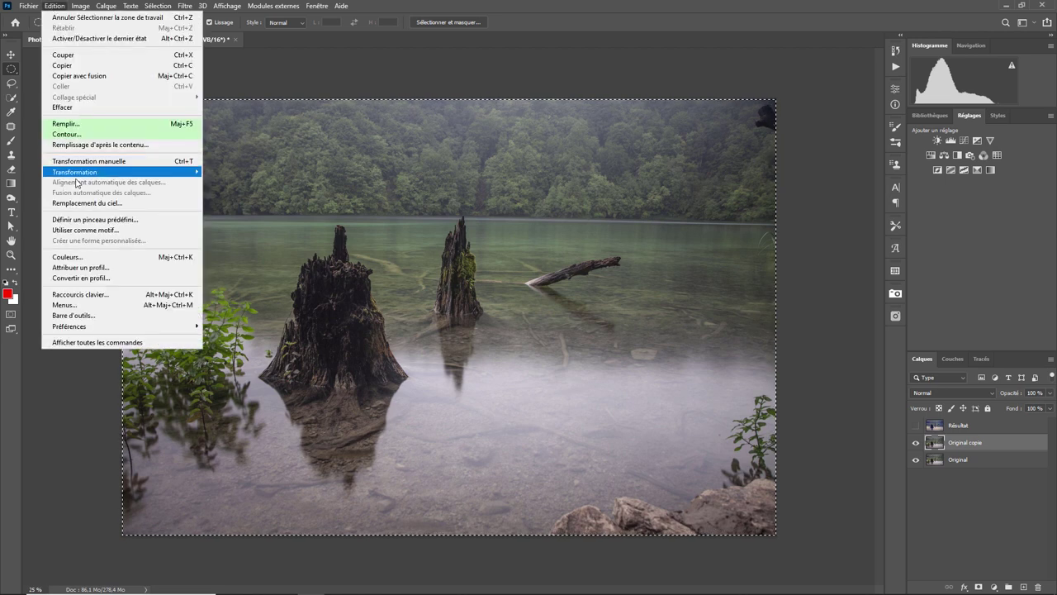
pyautogui.moveTo(74, 172)
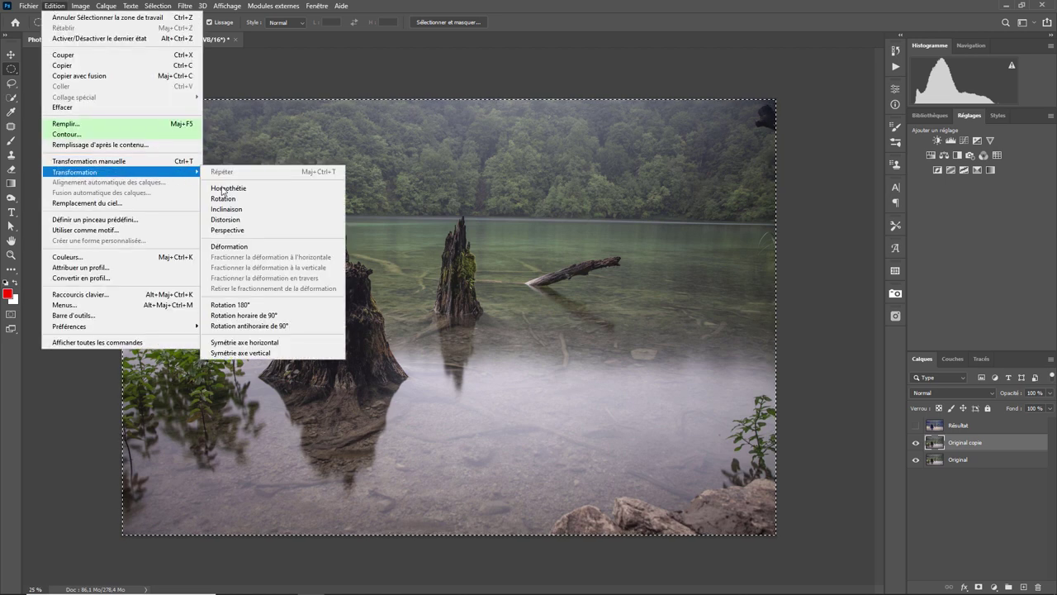
# - Warp Original copie by raising its top corners and top edge, then commit
pyautogui.click(239, 246)
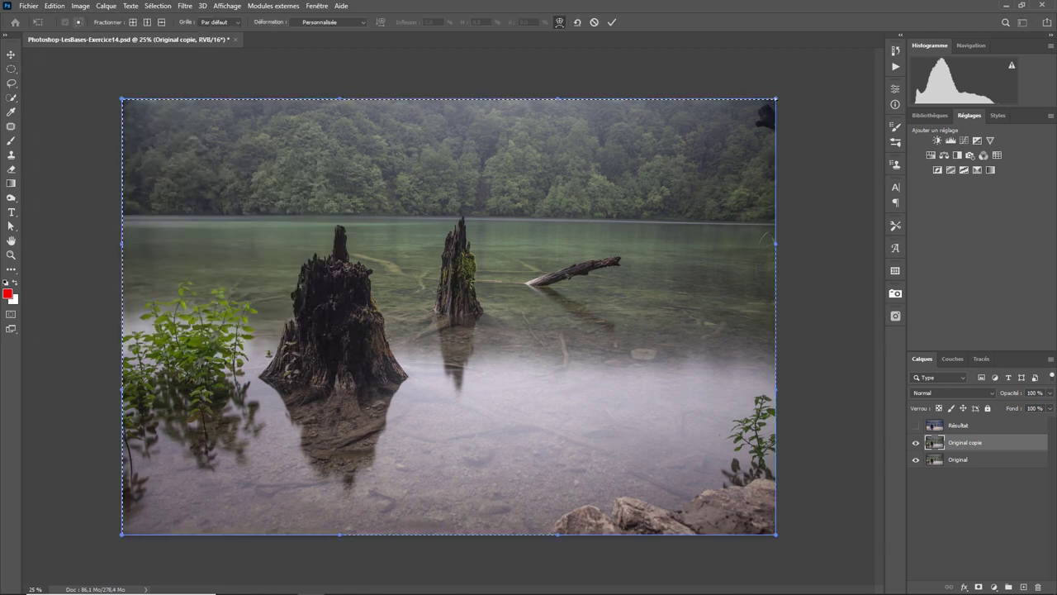
pyautogui.moveTo(776, 99); pyautogui.dragTo(778, 83)
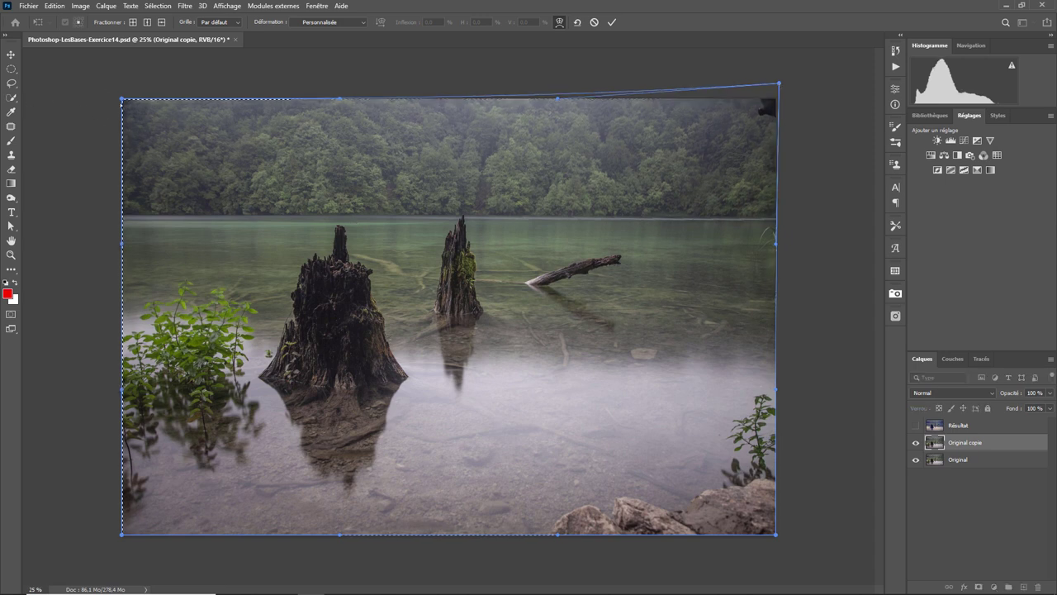
pyautogui.moveTo(122, 99); pyautogui.dragTo(117, 96)
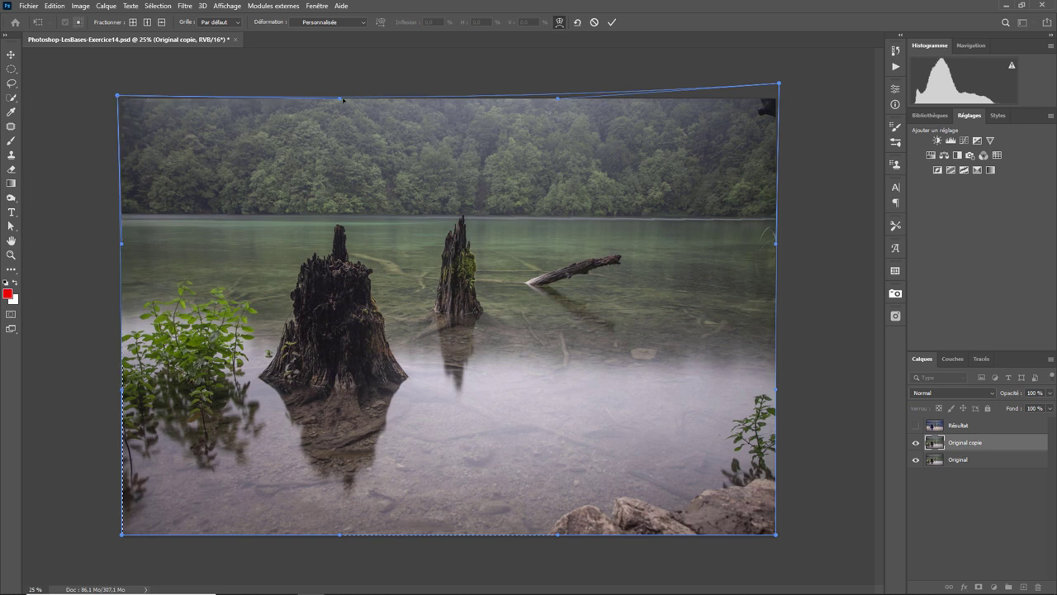
pyautogui.moveTo(340, 98); pyautogui.dragTo(339, 92)
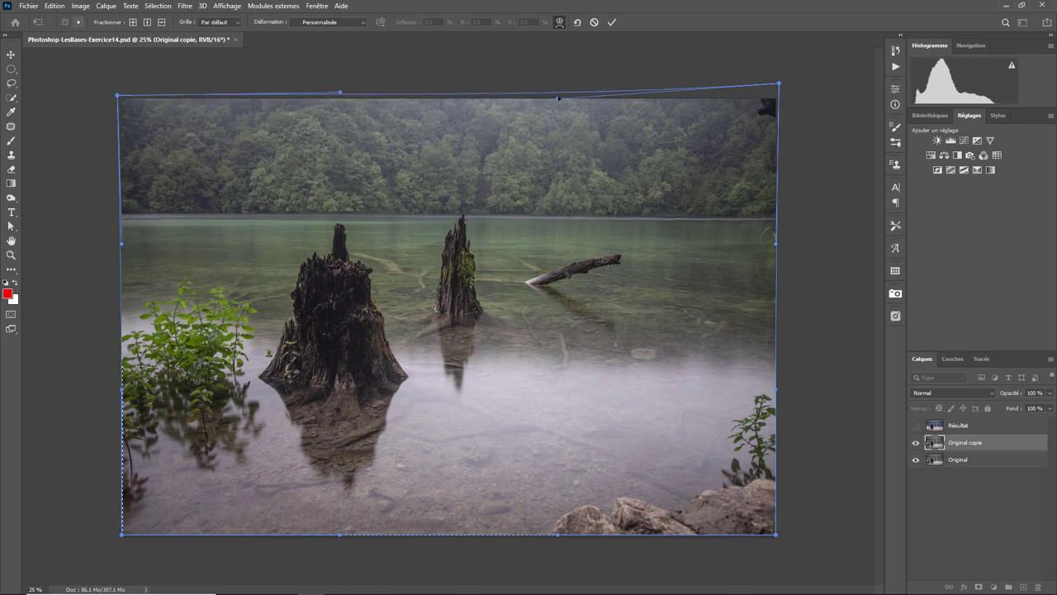
pyautogui.moveTo(558, 98); pyautogui.dragTo(559, 96)
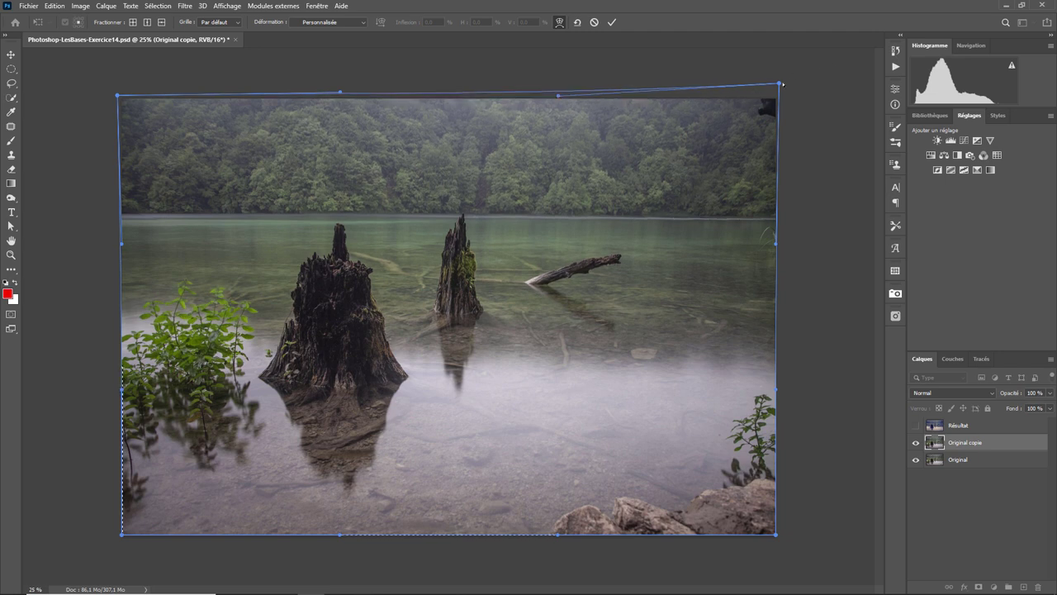
pyautogui.moveTo(778, 84); pyautogui.dragTo(777, 79)
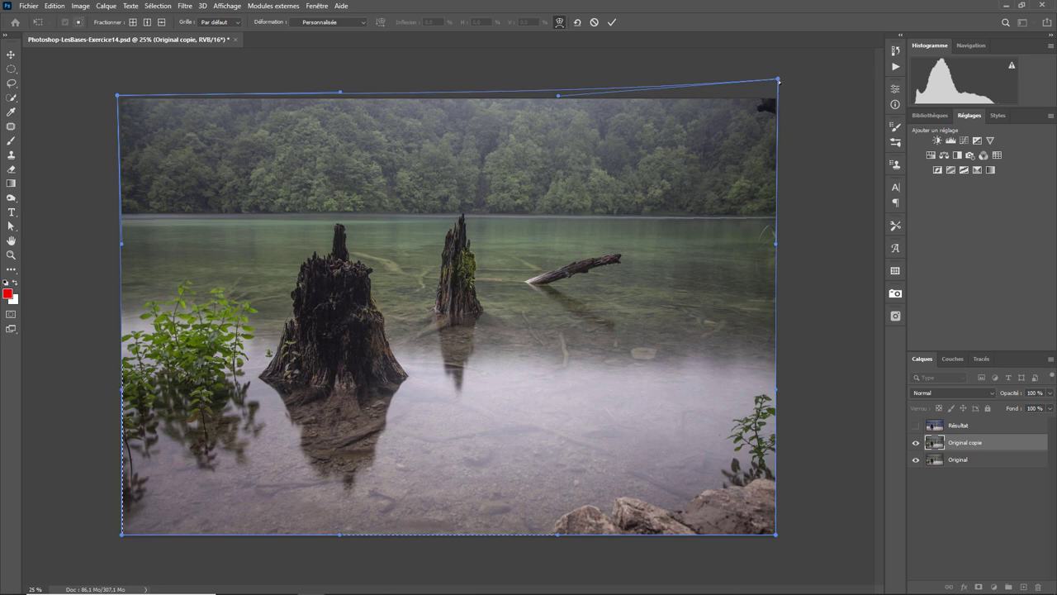
pyautogui.moveTo(778, 80); pyautogui.dragTo(779, 83)
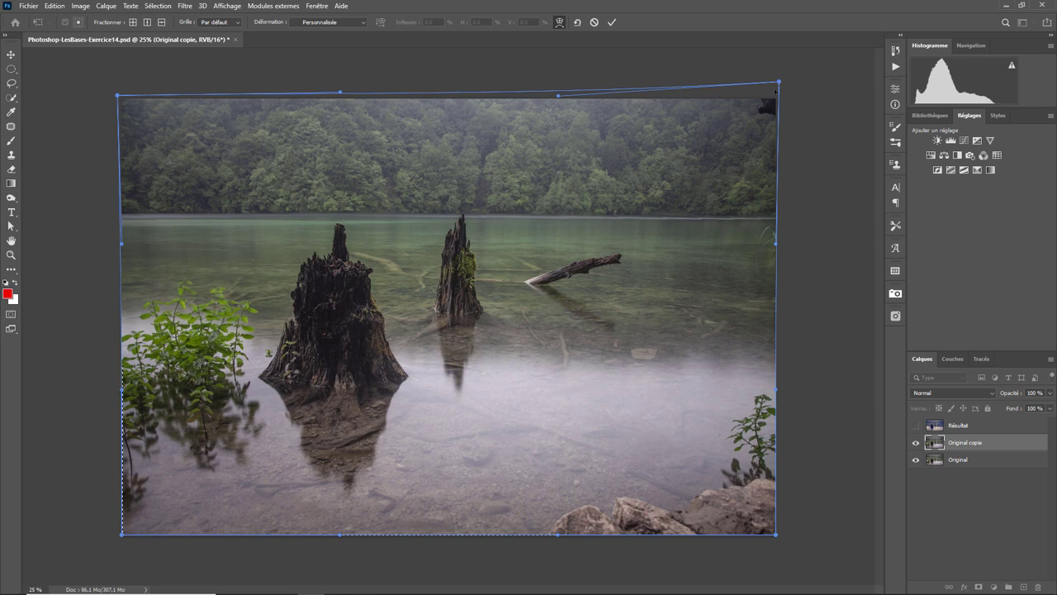
pyautogui.press('Return')
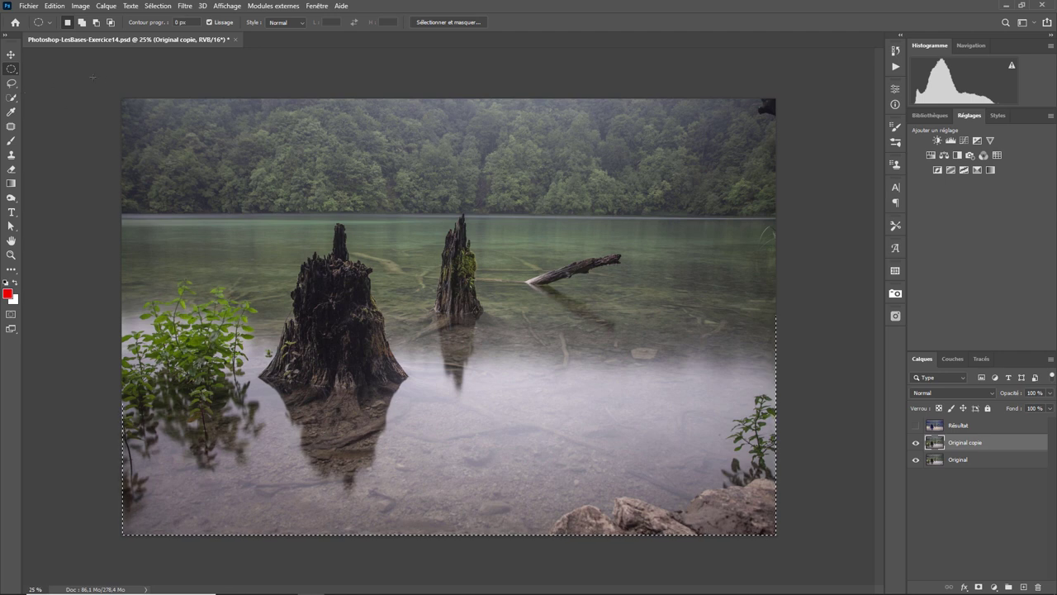
# - Patch out the dark blob in the photo's top-right corner
pyautogui.click(11, 126)
pyautogui.moveTo(764, 91)
pyautogui.mouseDown()
pyautogui.moveTo(782, 106)
pyautogui.moveTo(610, 110)
pyautogui.mouseUp()
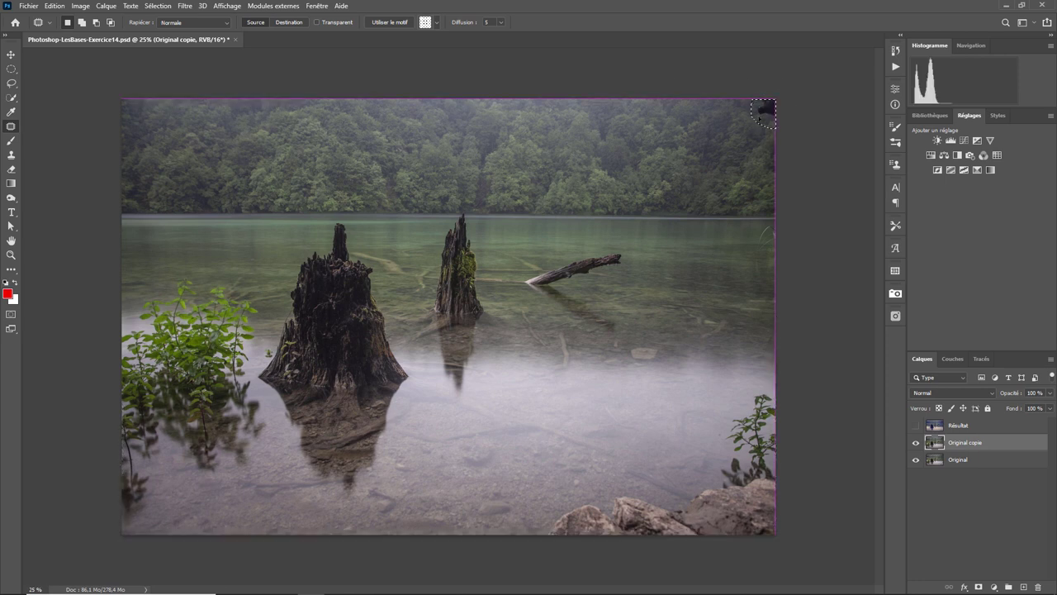
pyautogui.hotkey('ctrl', 'd')
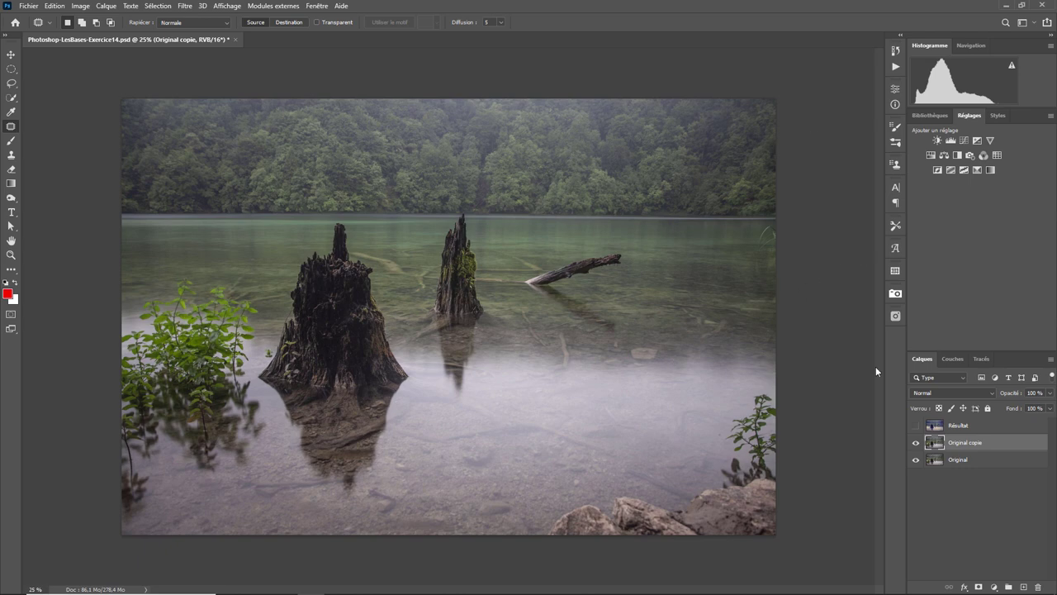
pyautogui.hotkey('ctrl', '+')
pyautogui.hotkey('ctrl', '+')
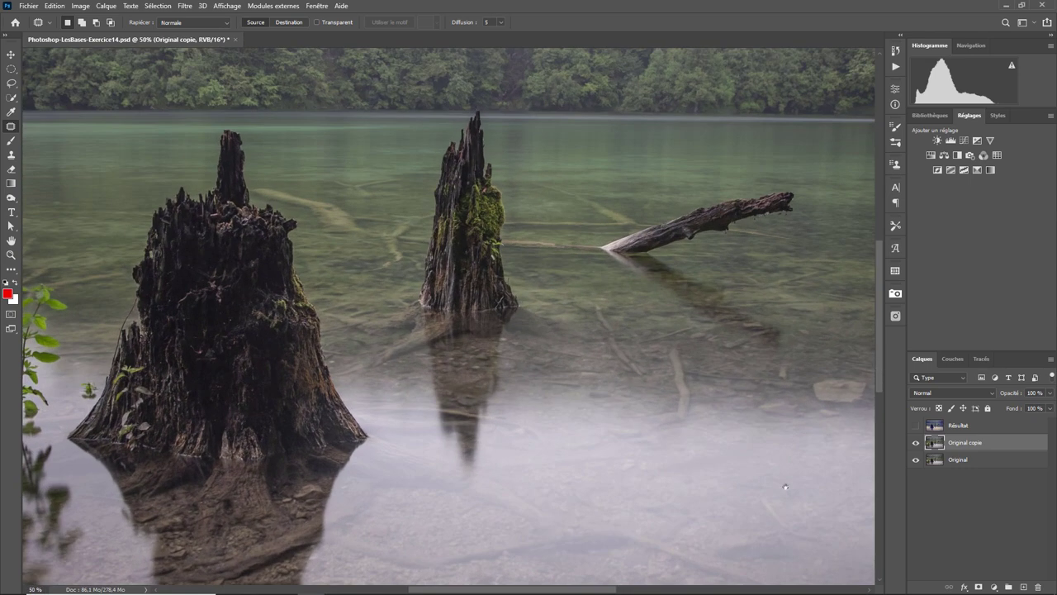
pyautogui.scroll(-5, 440, 244)
pyautogui.scroll(-2, 440, 244)
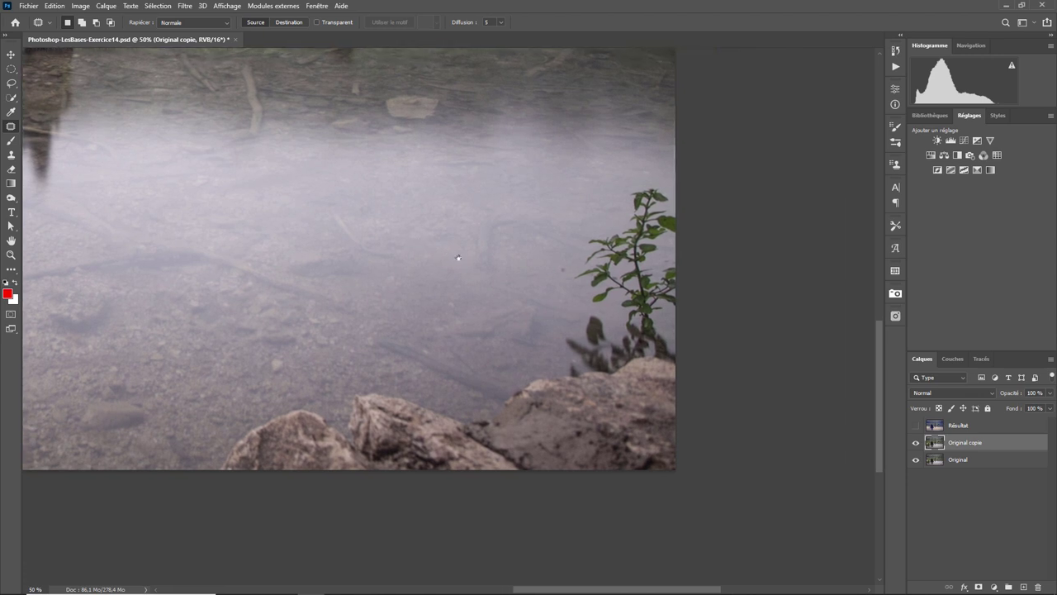
pyautogui.moveTo(509, 281); pyautogui.dragTo(454, 257)
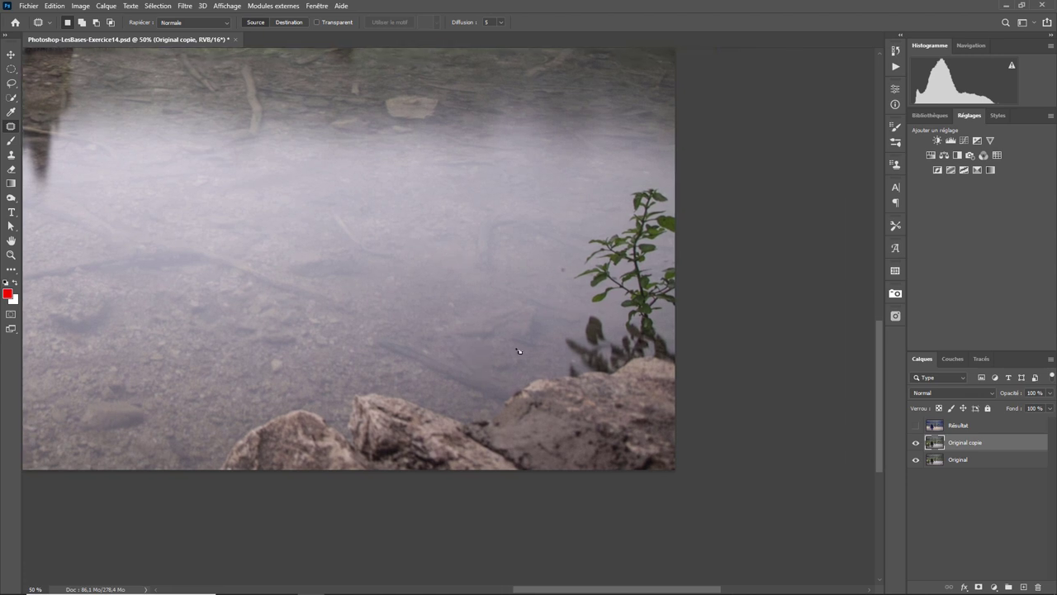
pyautogui.hotkey('ctrl', '-')
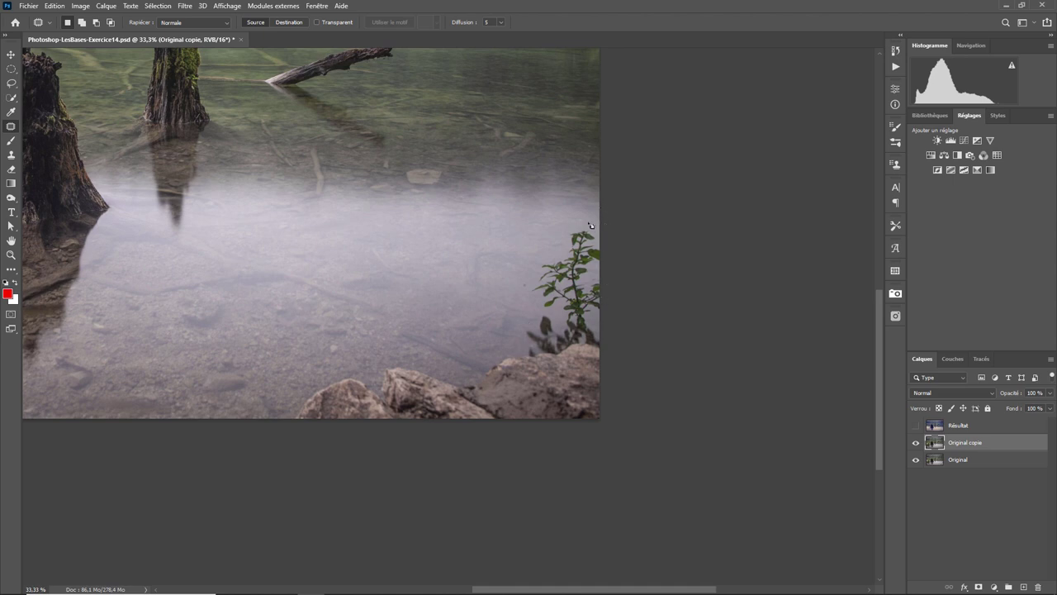
# - Patch the plant at the right edge with clean water from the left
pyautogui.moveTo(541, 241); pyautogui.dragTo(522, 290)
pyautogui.moveTo(514, 346)
pyautogui.mouseDown()
pyautogui.moveTo(562, 444)
pyautogui.moveTo(637, 371)
pyautogui.moveTo(628, 229)
pyautogui.moveTo(602, 245)
pyautogui.mouseUp()
pyautogui.moveTo(564, 322); pyautogui.dragTo(253, 335)
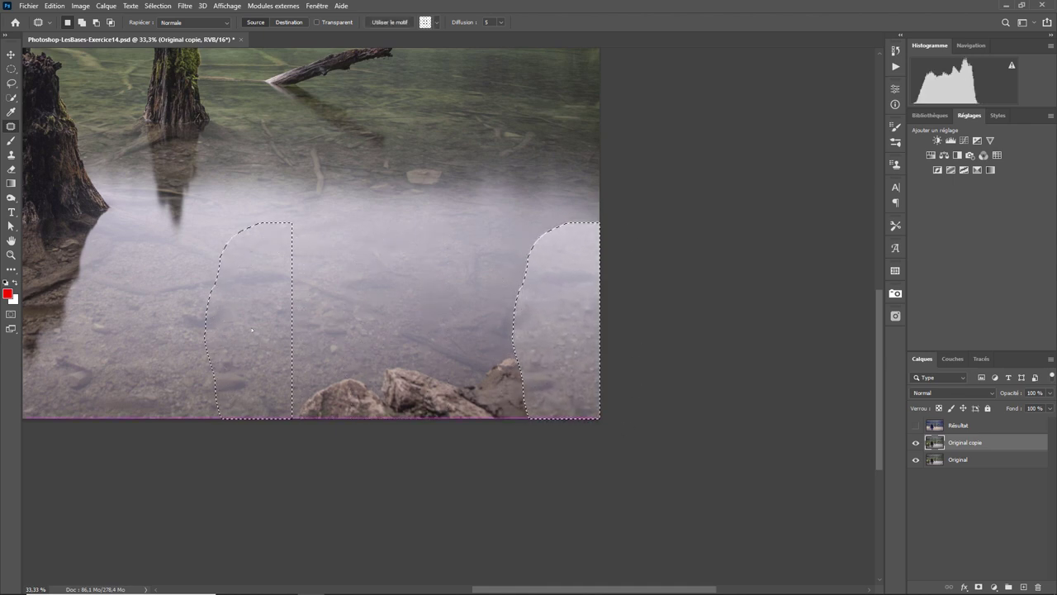
pyautogui.click(399, 353)
# - Patch out the rocks along the bottom edge and deselect
pyautogui.moveTo(277, 384); pyautogui.dragTo(506, 330)
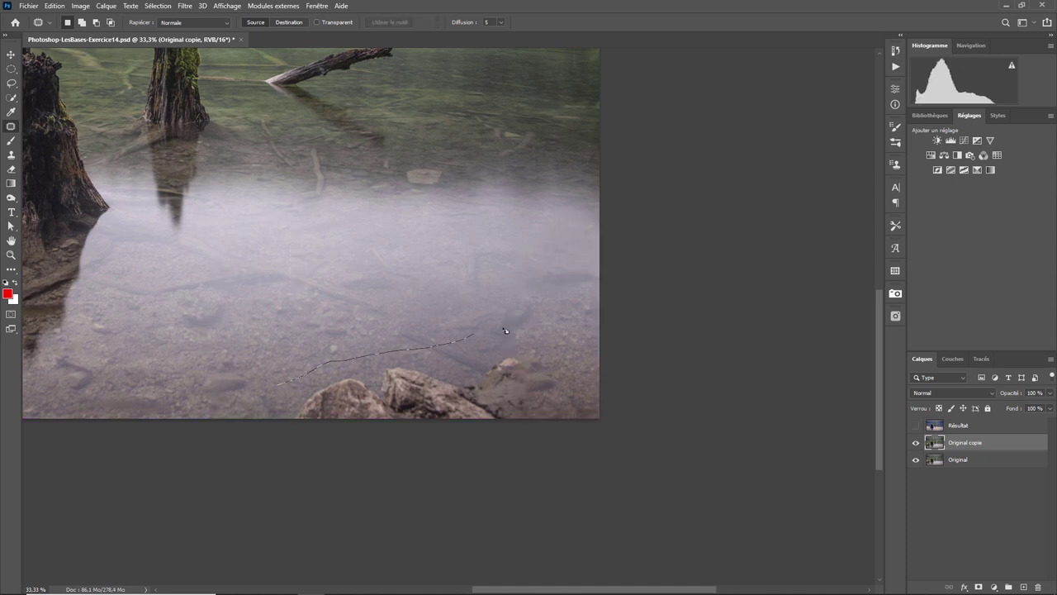
pyautogui.moveTo(640, 356)
pyautogui.mouseDown()
pyautogui.moveTo(630, 448)
pyautogui.moveTo(286, 460)
pyautogui.mouseUp()
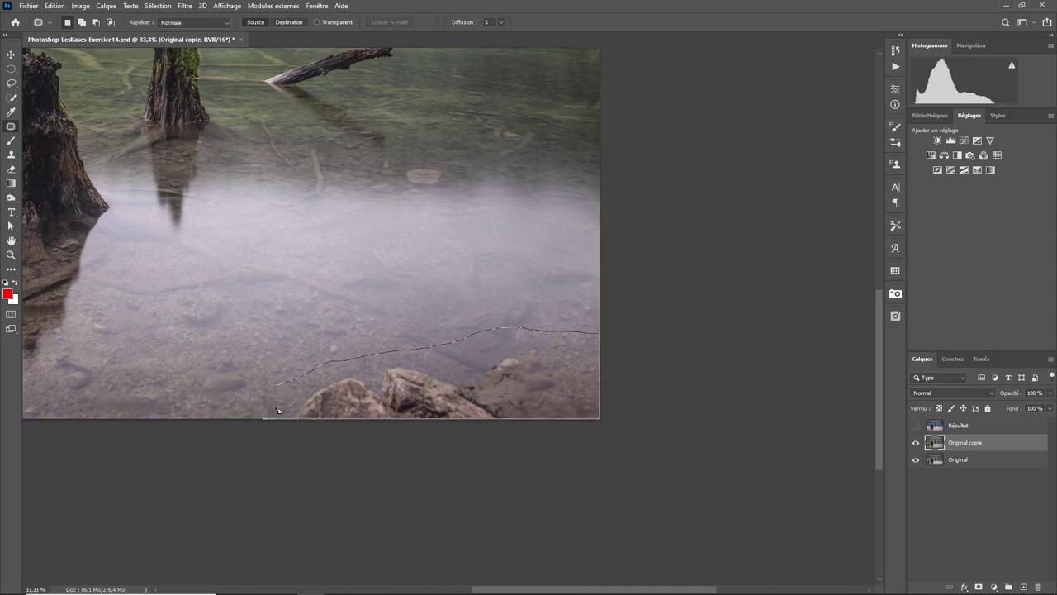
pyautogui.moveTo(281, 395); pyautogui.dragTo(279, 390)
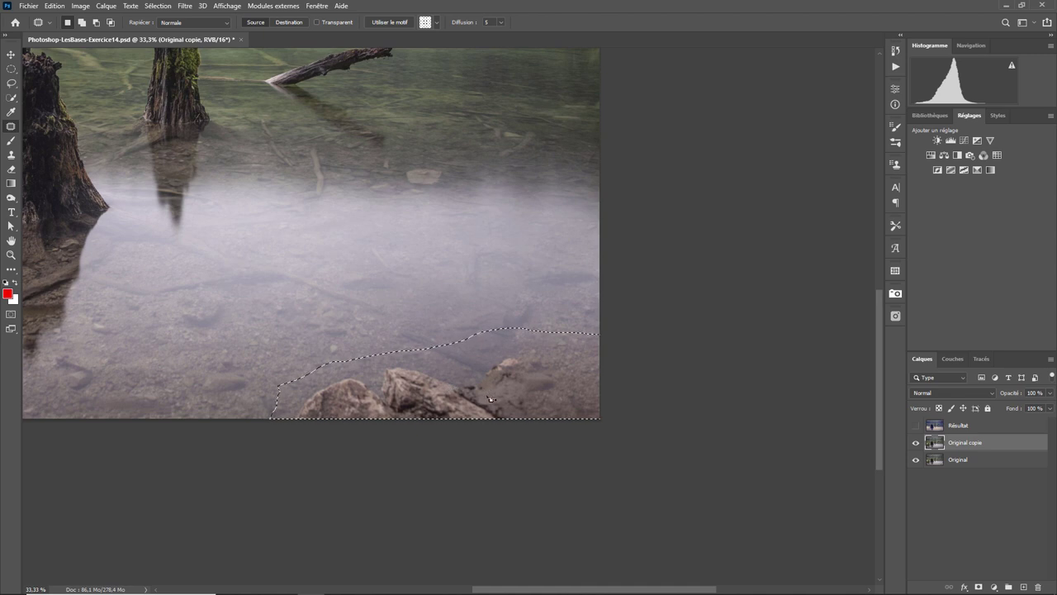
pyautogui.moveTo(477, 361)
pyautogui.mouseDown()
pyautogui.moveTo(739, 324)
pyautogui.moveTo(415, 344)
pyautogui.mouseUp()
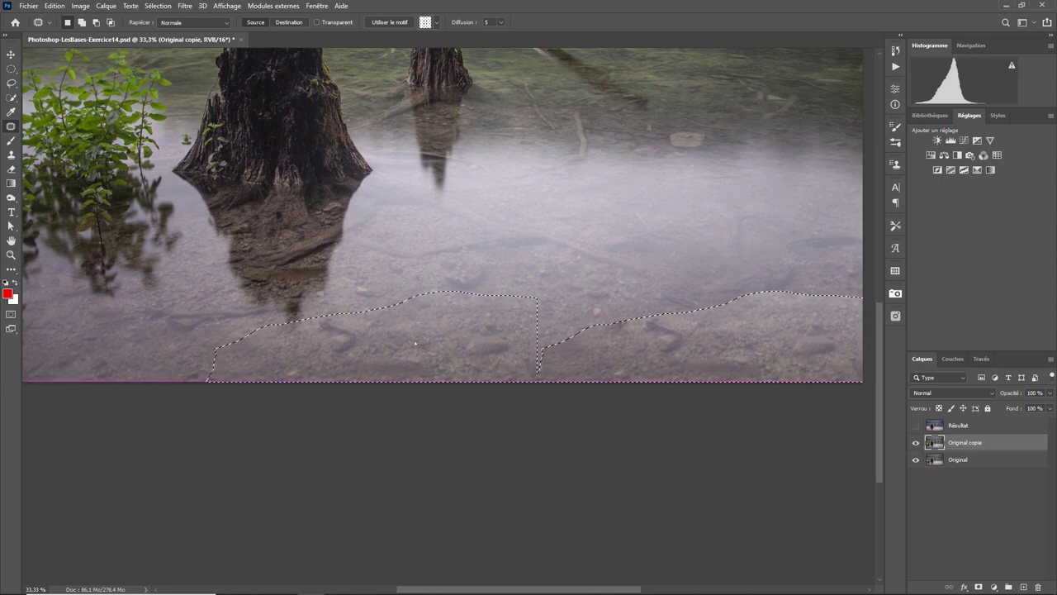
pyautogui.click(828, 277)
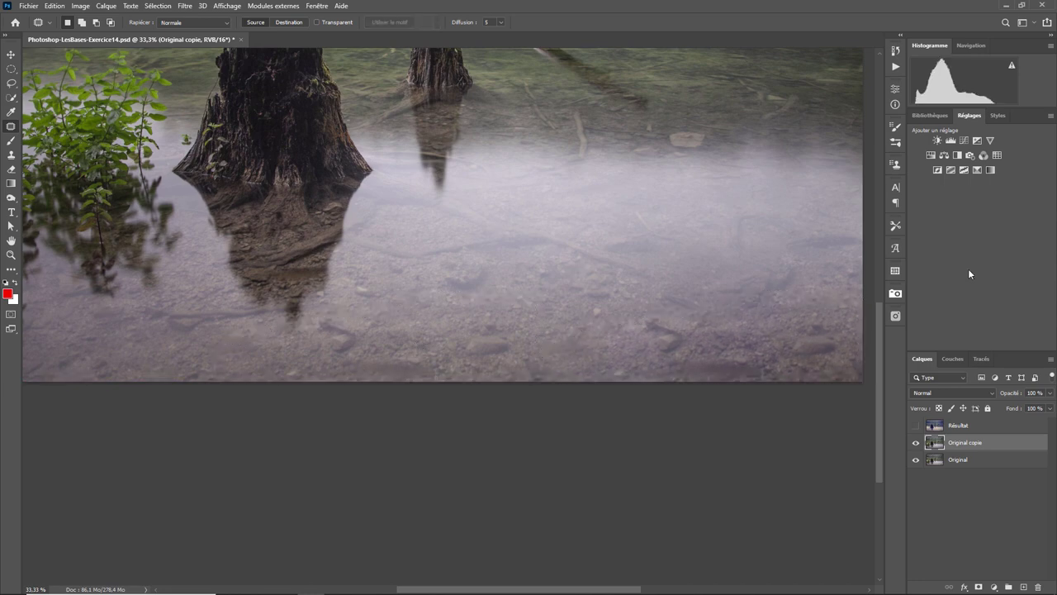
pyautogui.hotkey('ctrl', '-')
pyautogui.hotkey('ctrl', '-')
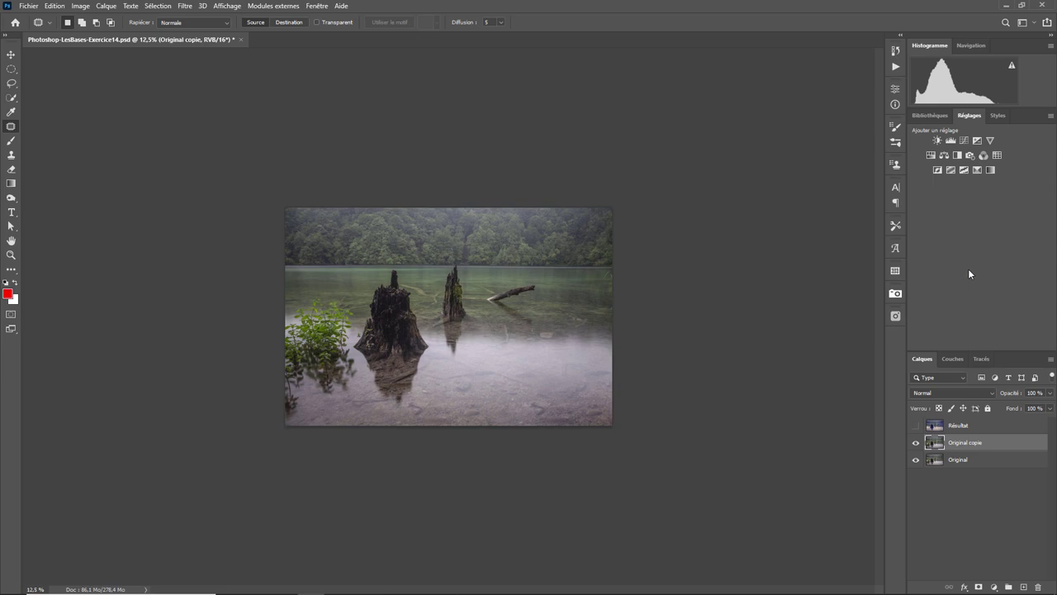
# - At 50% zoom, patch lakebed stones and a dark patch with cleaner lakebed
pyautogui.hotkey('ctrl', '+')
pyautogui.hotkey('ctrl', '+')
pyautogui.hotkey('ctrl', '+')
pyautogui.hotkey('ctrl', '+')
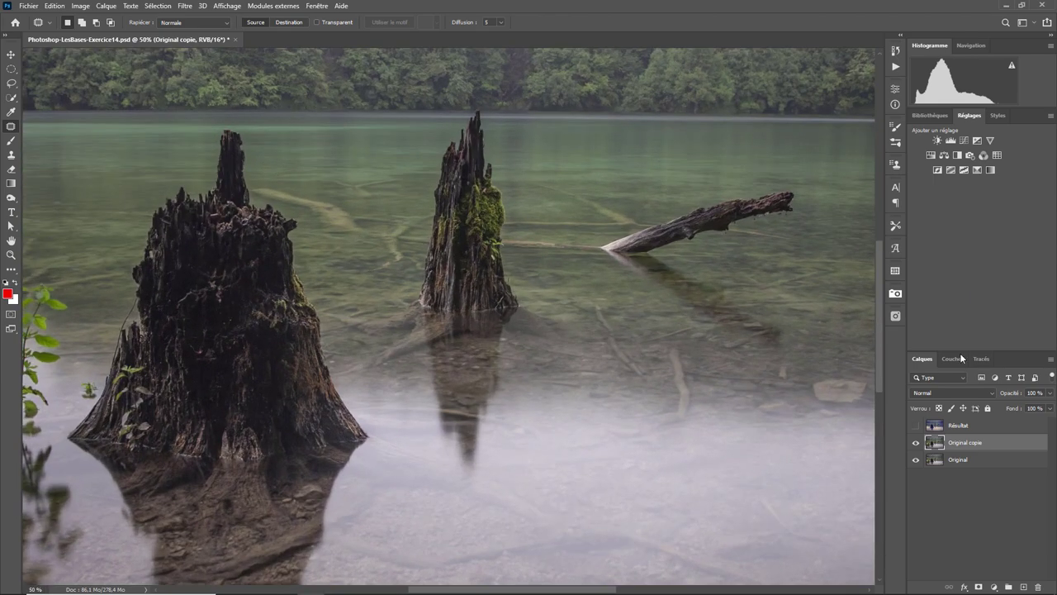
pyautogui.moveTo(700, 492); pyautogui.dragTo(331, 360)
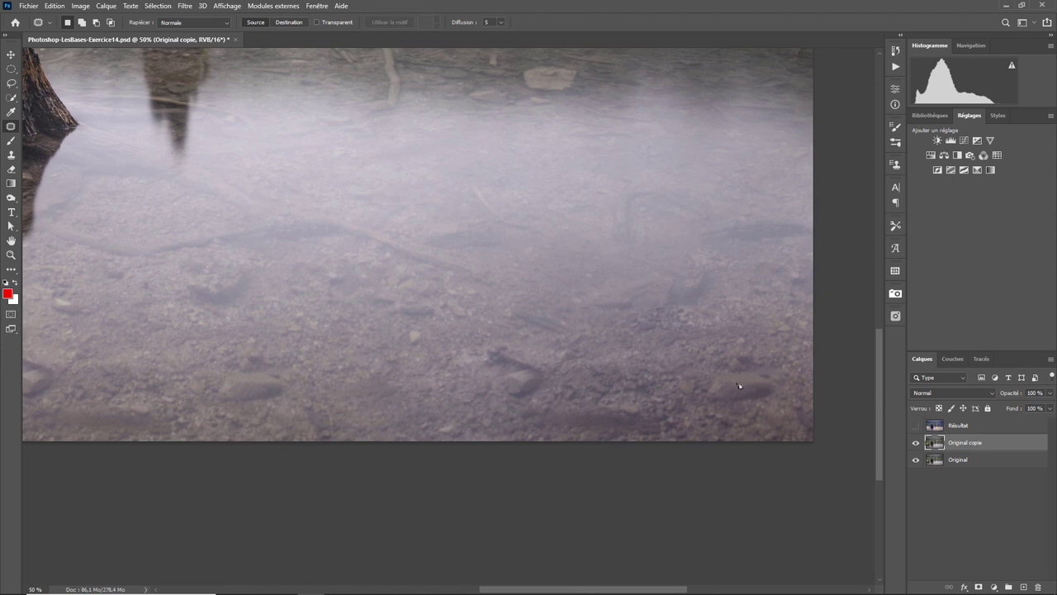
pyautogui.moveTo(778, 371); pyautogui.dragTo(728, 367)
pyautogui.moveTo(702, 419); pyautogui.dragTo(787, 399)
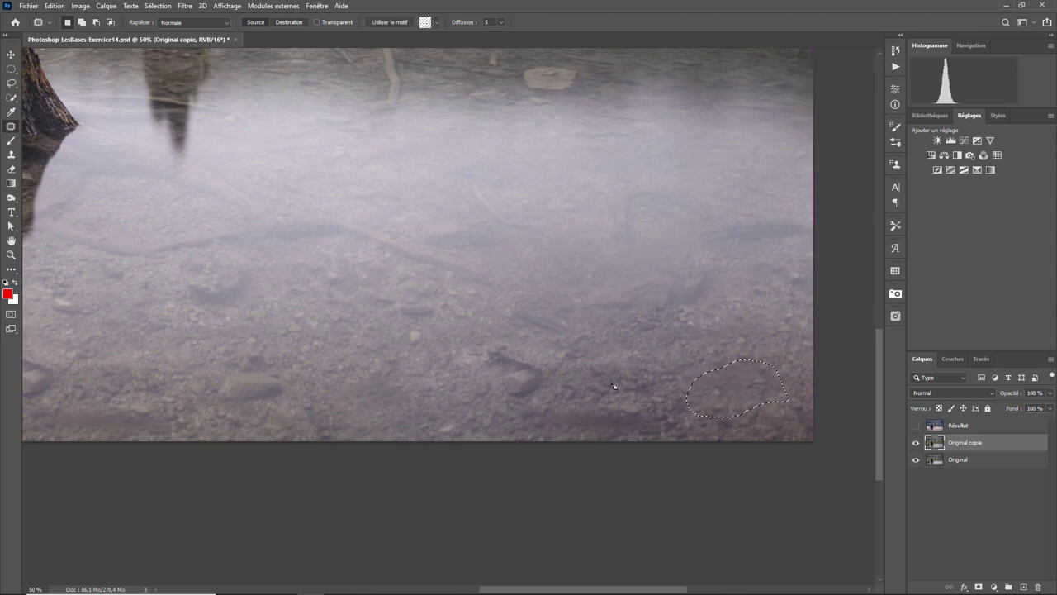
pyautogui.moveTo(550, 358)
pyautogui.mouseDown()
pyautogui.moveTo(565, 394)
pyautogui.moveTo(552, 360)
pyautogui.moveTo(405, 381)
pyautogui.mouseUp()
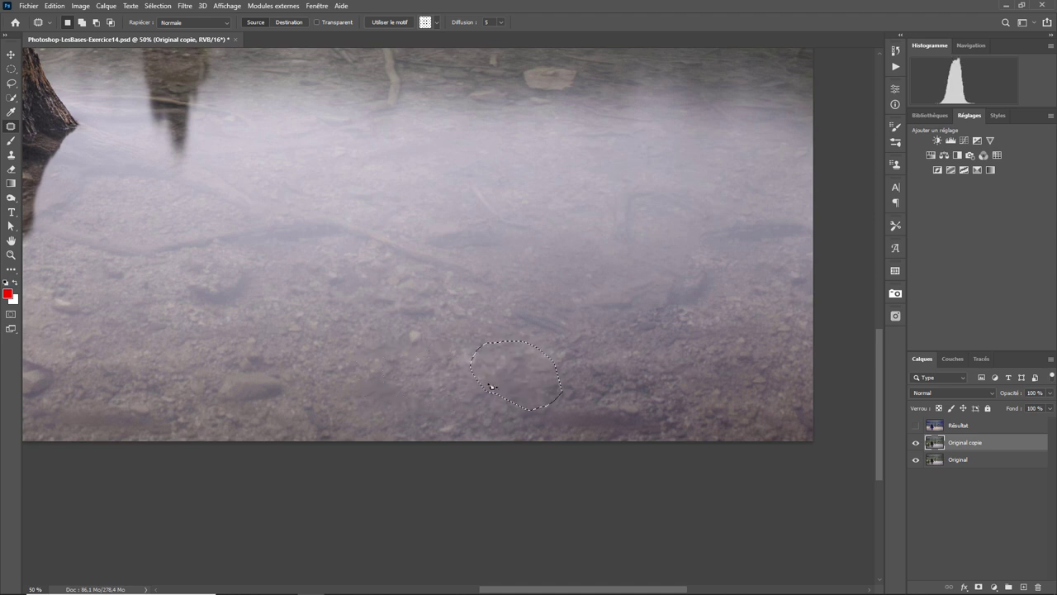
pyautogui.moveTo(775, 270)
pyautogui.mouseDown()
pyautogui.moveTo(558, 321)
pyautogui.moveTo(605, 355)
pyautogui.moveTo(772, 330)
pyautogui.moveTo(816, 304)
pyautogui.mouseUp()
pyautogui.moveTo(674, 320); pyautogui.dragTo(524, 304)
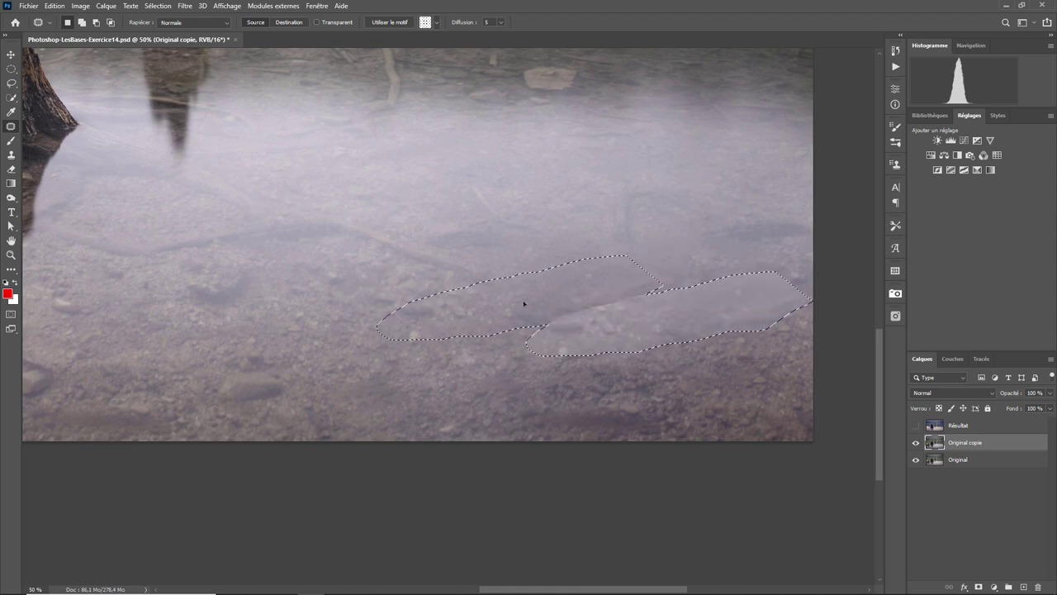
pyautogui.moveTo(523, 304); pyautogui.dragTo(512, 300)
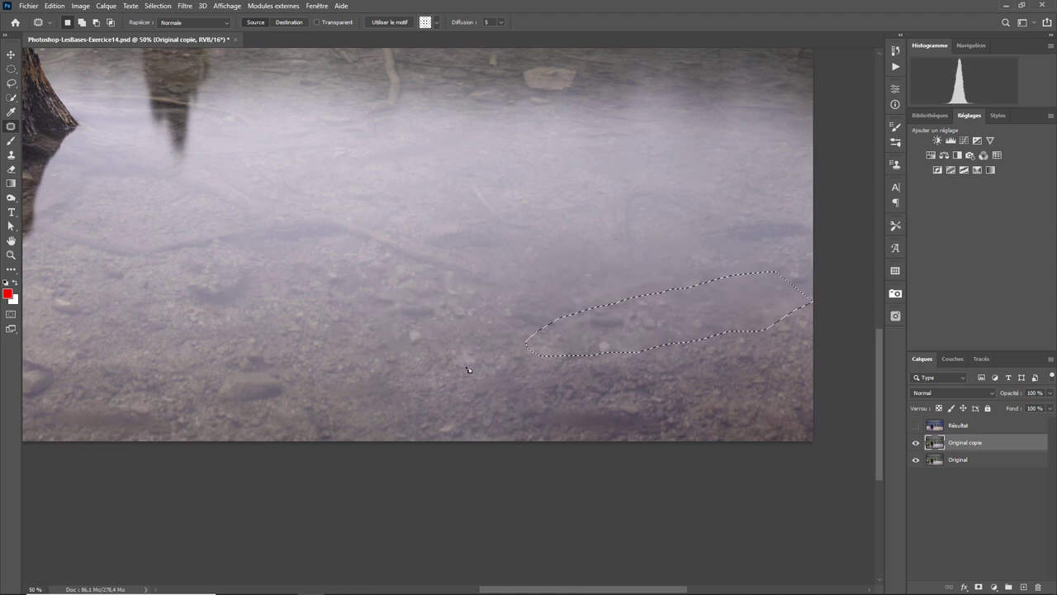
pyautogui.hotkey('ctrl', 'd')
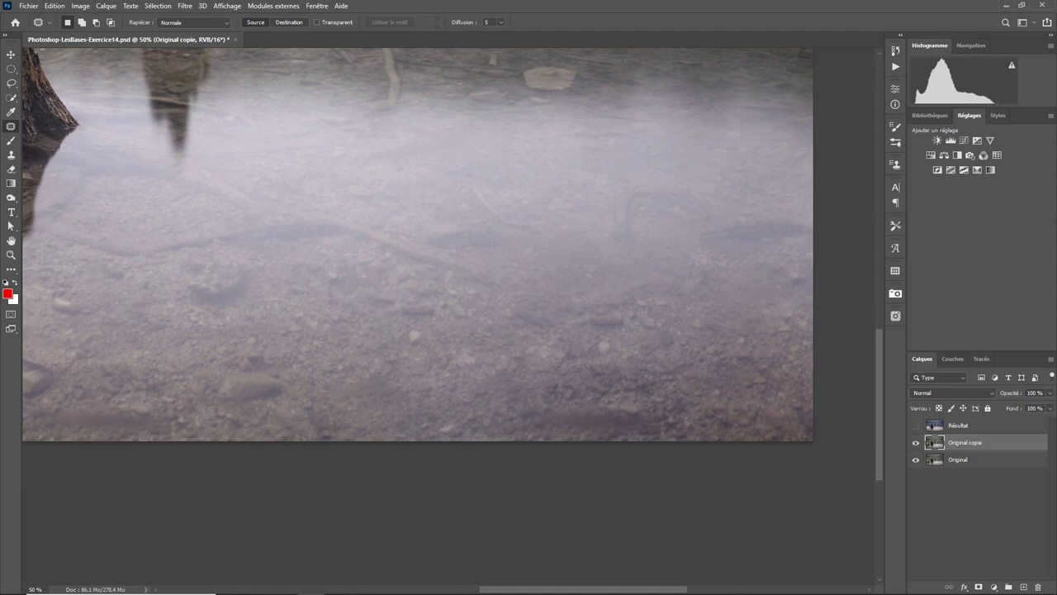
# - Pan to bring the mossy stump, plants and left edge into view
pyautogui.scroll(2, 537, 372)
pyautogui.scroll(2, 585, 413)
pyautogui.hscroll(-2, 578, 349)
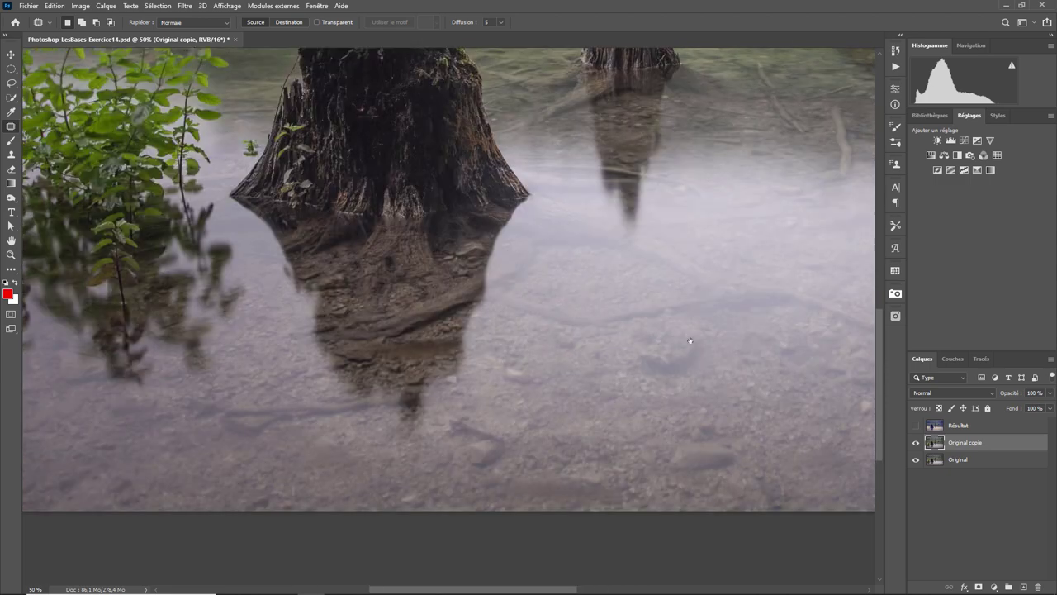
pyautogui.hscroll(-2, 689, 347)
pyautogui.hscroll(-2, 440, 407)
pyautogui.scroll(2, 429, 380)
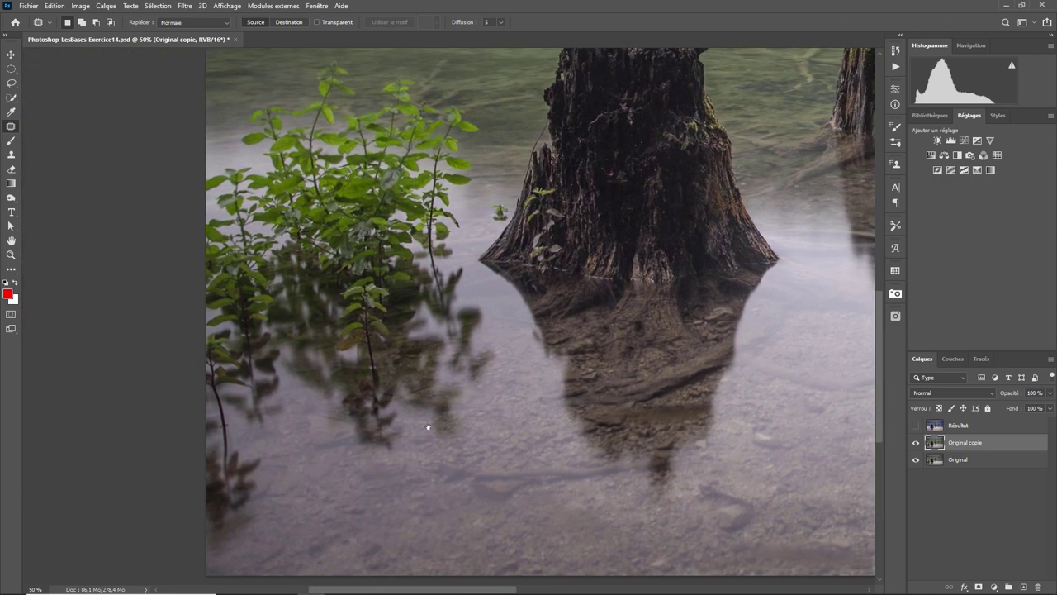
pyautogui.scroll(3, 428, 368)
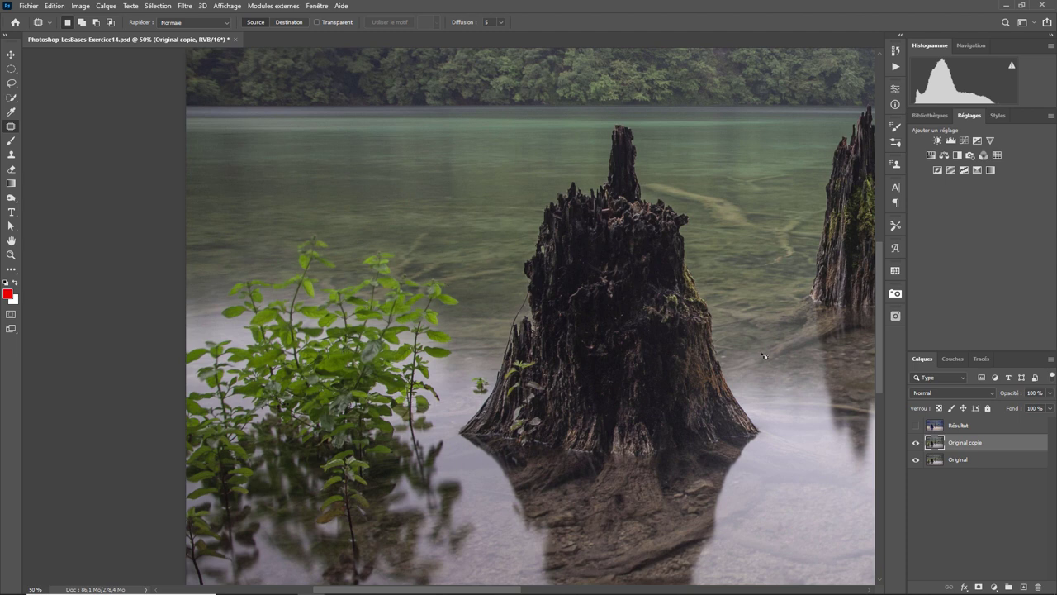
pyautogui.moveTo(802, 372); pyautogui.dragTo(374, 325)
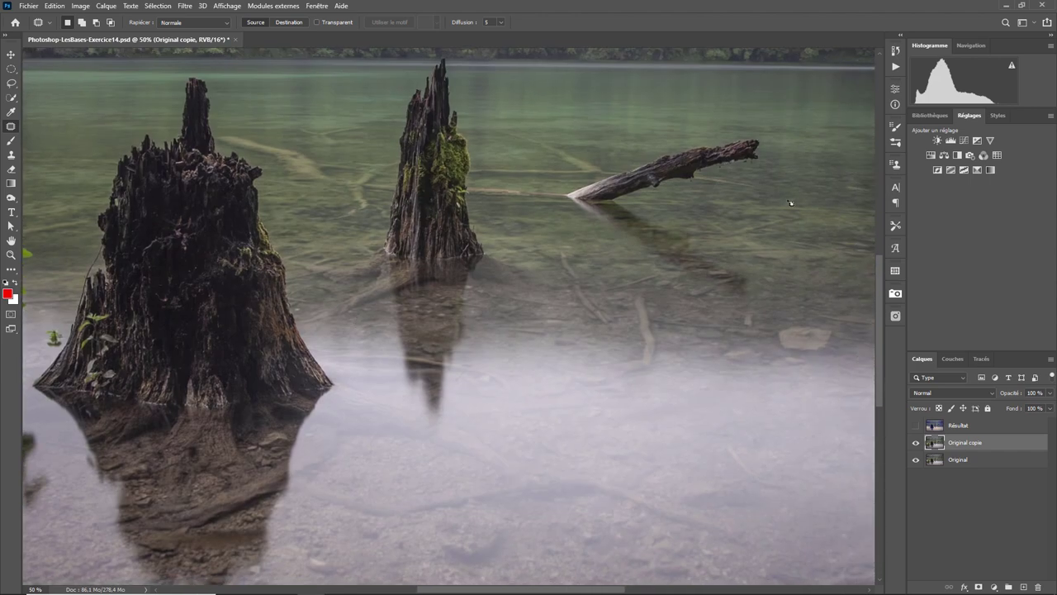
pyautogui.moveTo(378, 333); pyautogui.dragTo(820, 384)
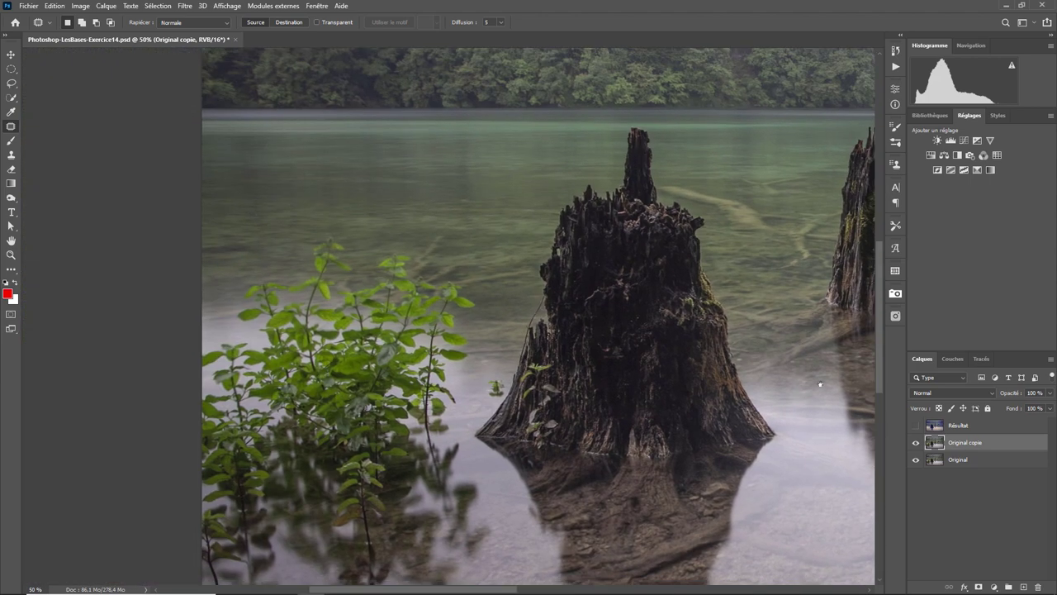
pyautogui.moveTo(484, 290); pyautogui.dragTo(543, 339)
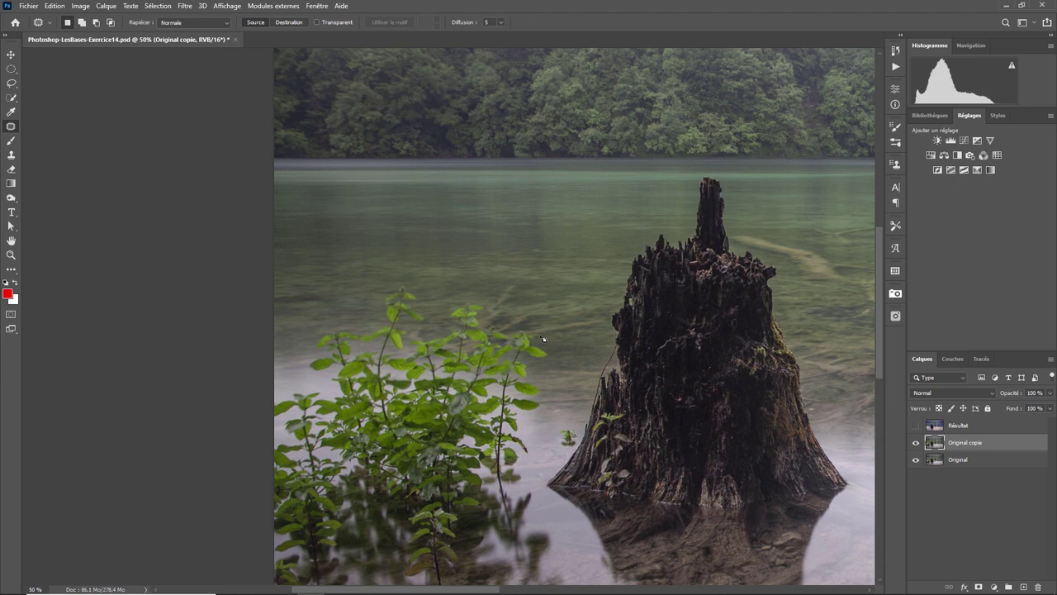
pyautogui.scroll(2, 542, 338)
pyautogui.scroll(2, 543, 338)
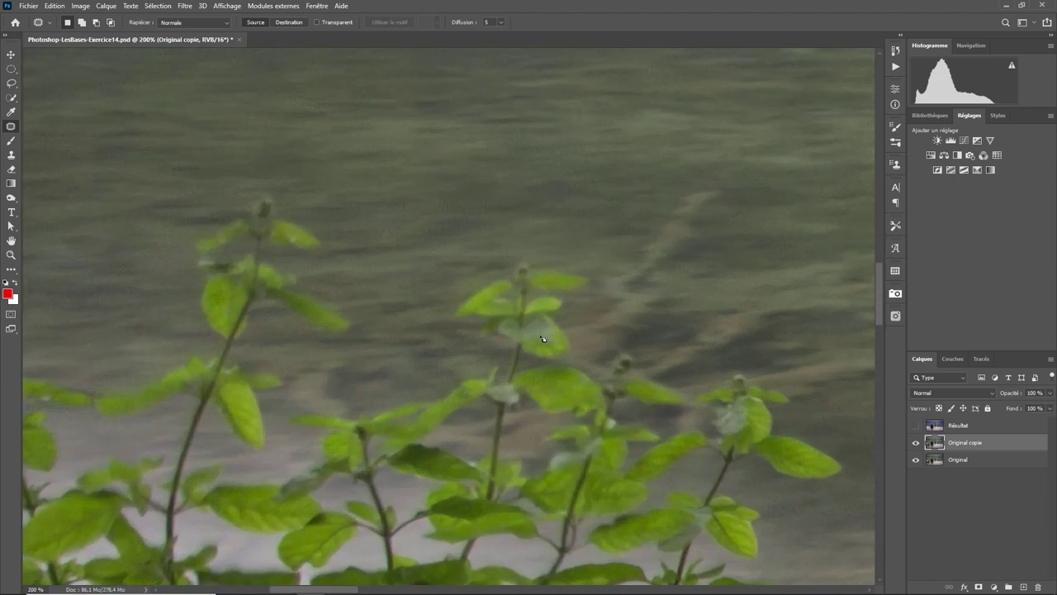
pyautogui.scroll(-3, 543, 339)
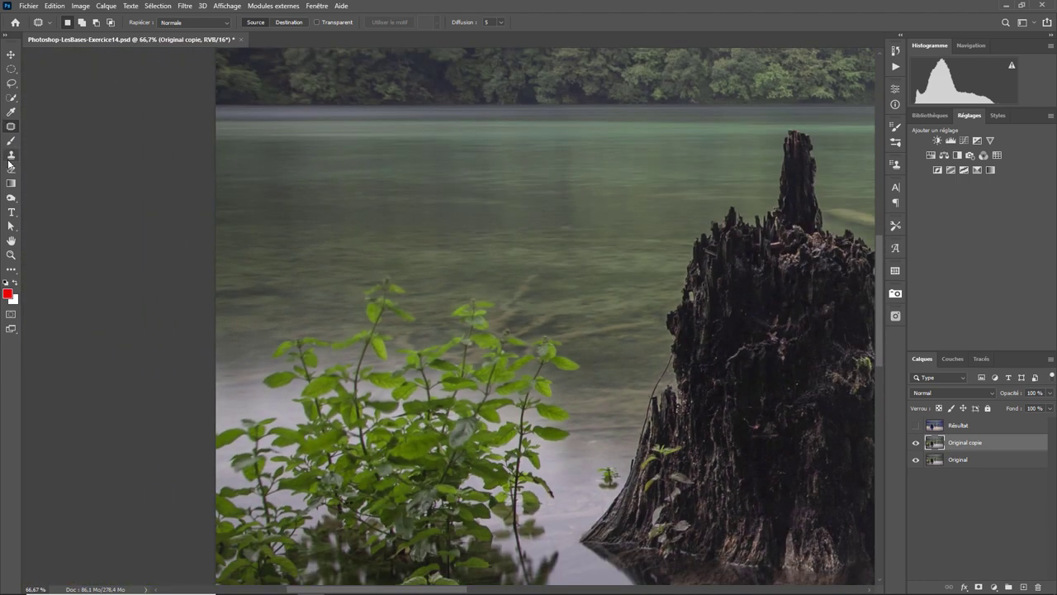
# - Set up the Clone Stamp brush and undo a trial stroke beside the plants
pyautogui.click(11, 155)
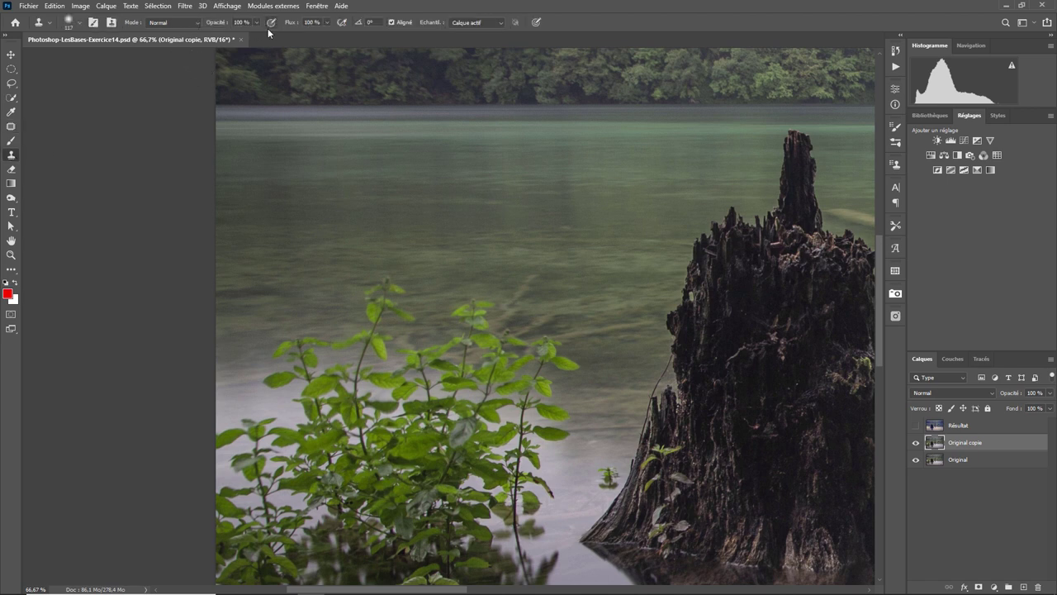
pyautogui.click(79, 23)
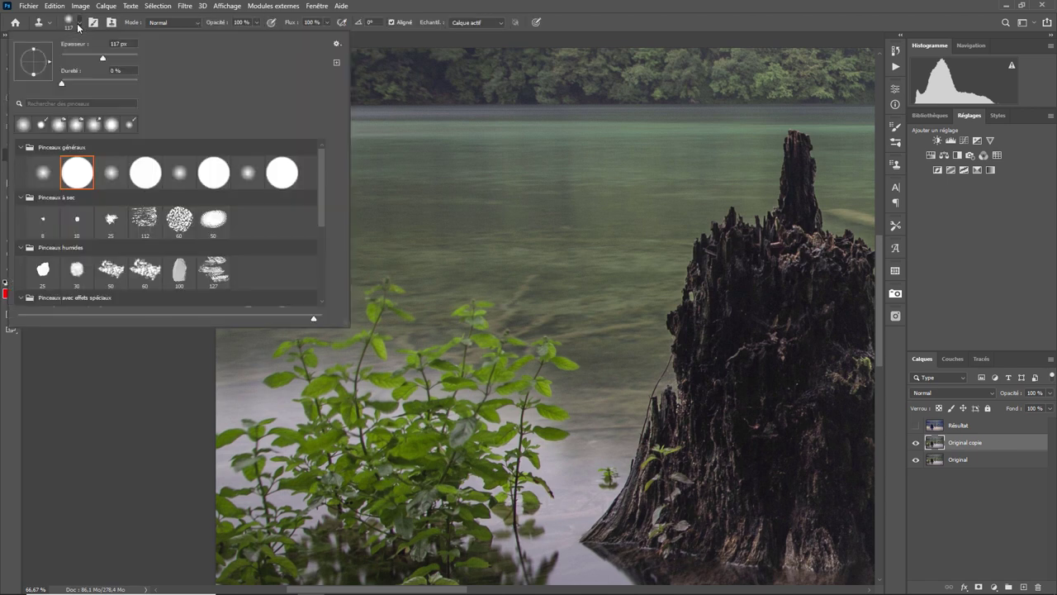
pyautogui.click(615, 327)
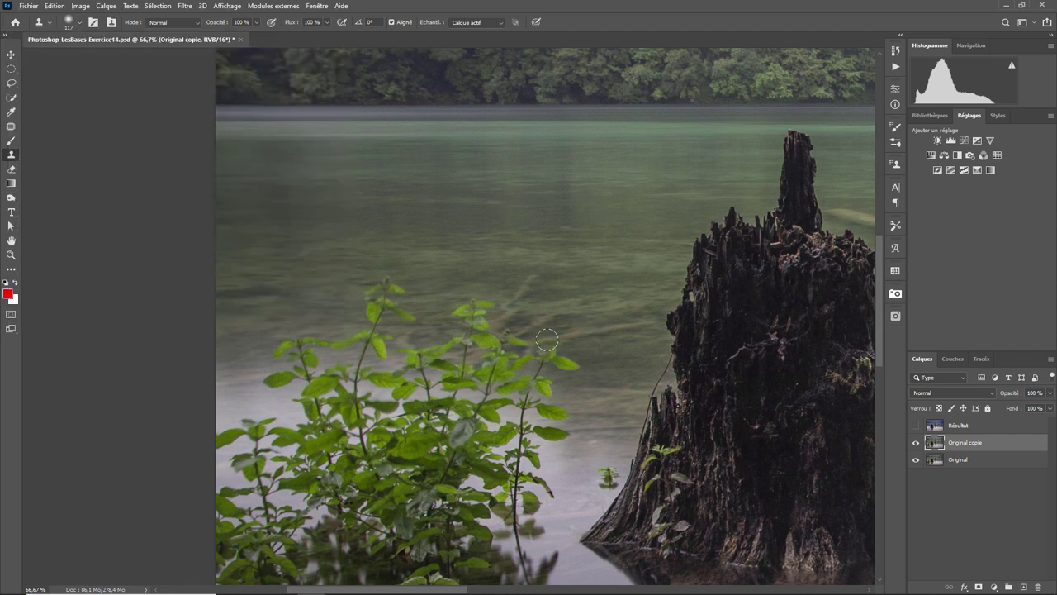
pyautogui.moveTo(546, 339); pyautogui.dragTo(565, 371)
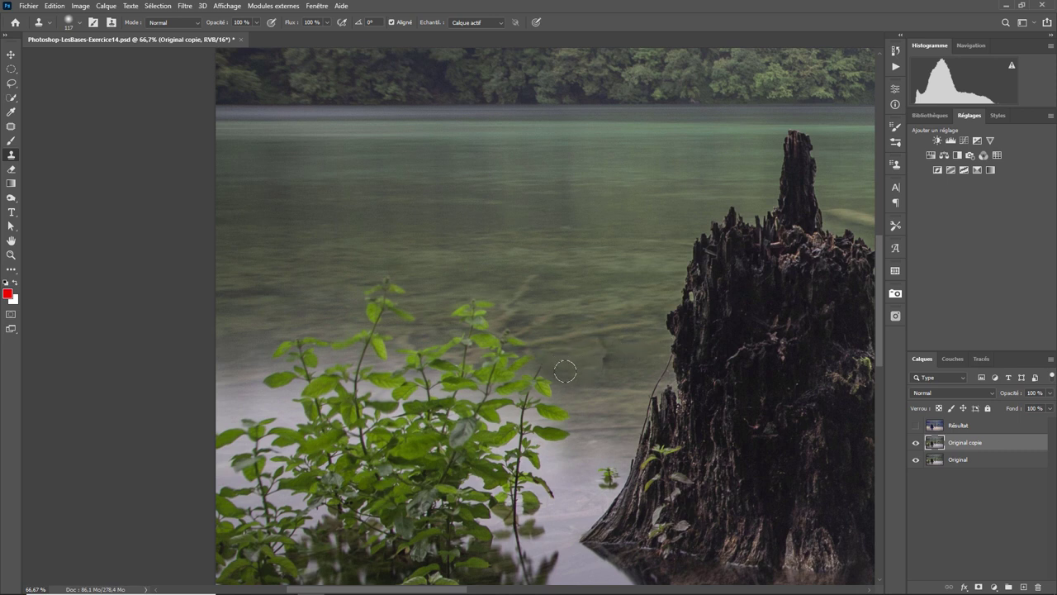
pyautogui.hotkey('ctrl', 'z')
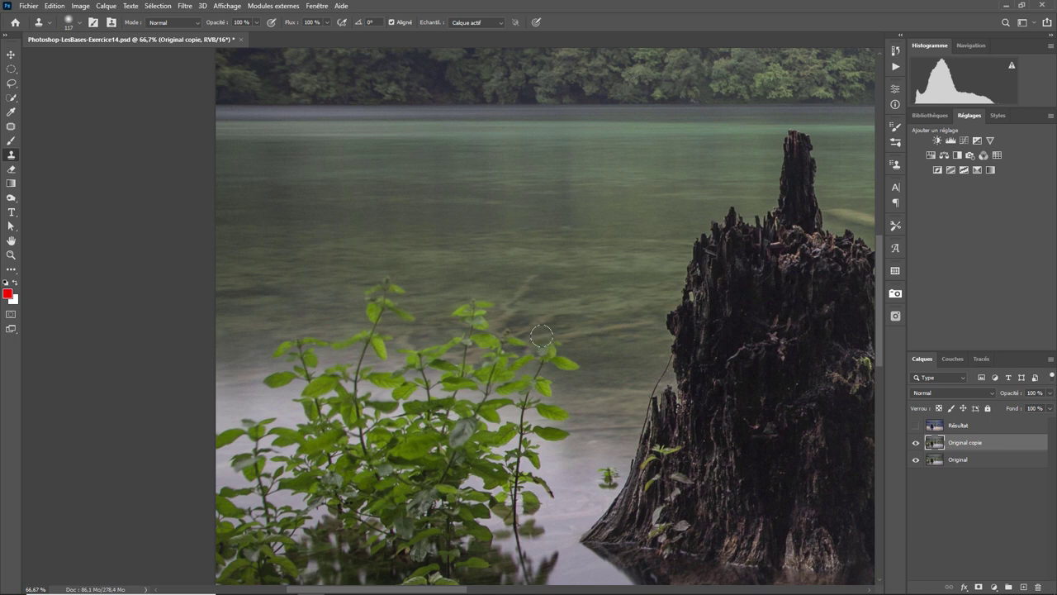
# - Clone water over the plant's topmost leaves and the small edge leaves
pyautogui.moveTo(545, 343)
pyautogui.mouseDown()
pyautogui.moveTo(554, 357)
pyautogui.moveTo(533, 359)
pyautogui.mouseUp()
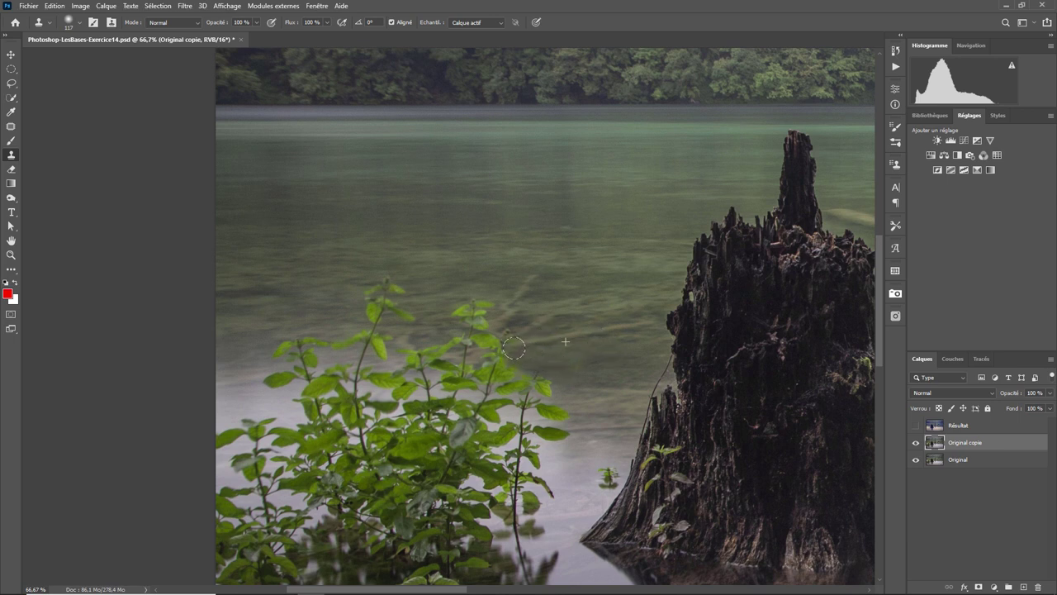
pyautogui.moveTo(534, 359); pyautogui.dragTo(533, 354)
pyautogui.moveTo(280, 348); pyautogui.dragTo(293, 342)
pyautogui.moveTo(371, 287); pyautogui.dragTo(401, 311)
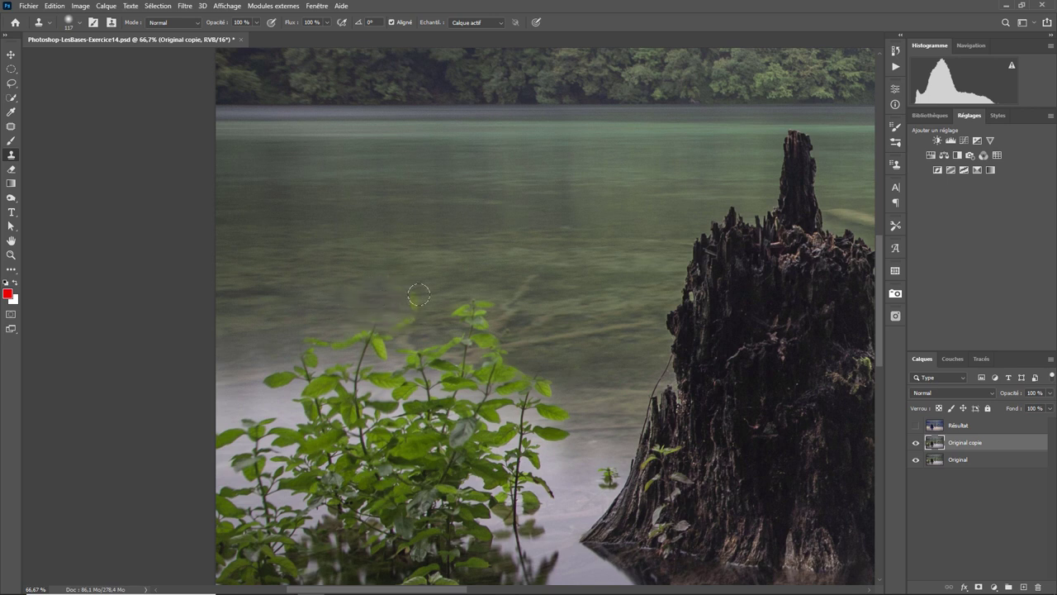
pyautogui.moveTo(418, 294)
pyautogui.mouseDown()
pyautogui.moveTo(393, 324)
pyautogui.moveTo(339, 334)
pyautogui.mouseUp()
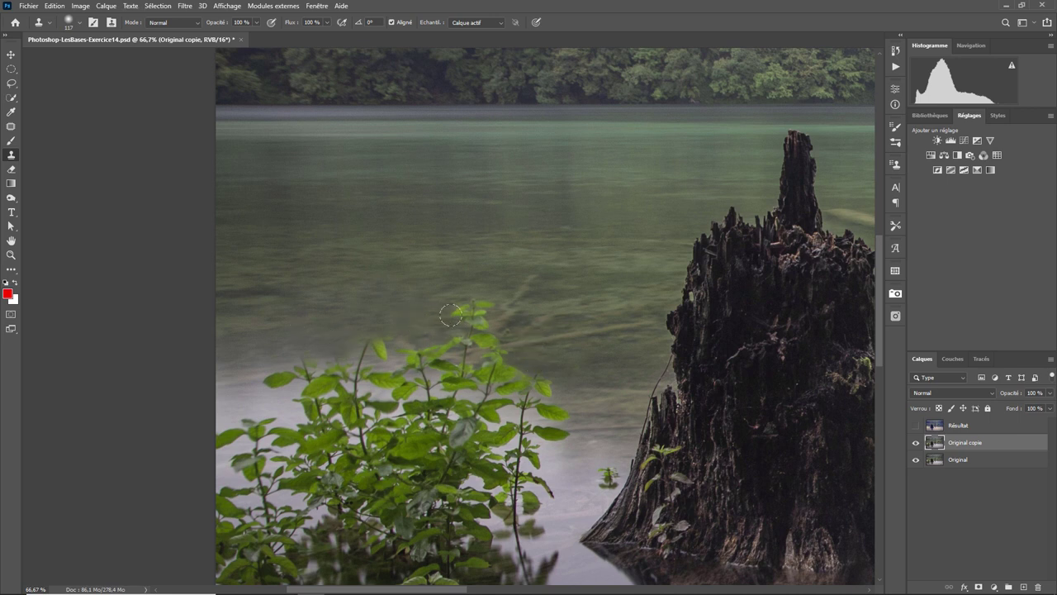
pyautogui.moveTo(453, 314)
pyautogui.mouseDown()
pyautogui.moveTo(480, 315)
pyautogui.moveTo(467, 319)
pyautogui.mouseUp()
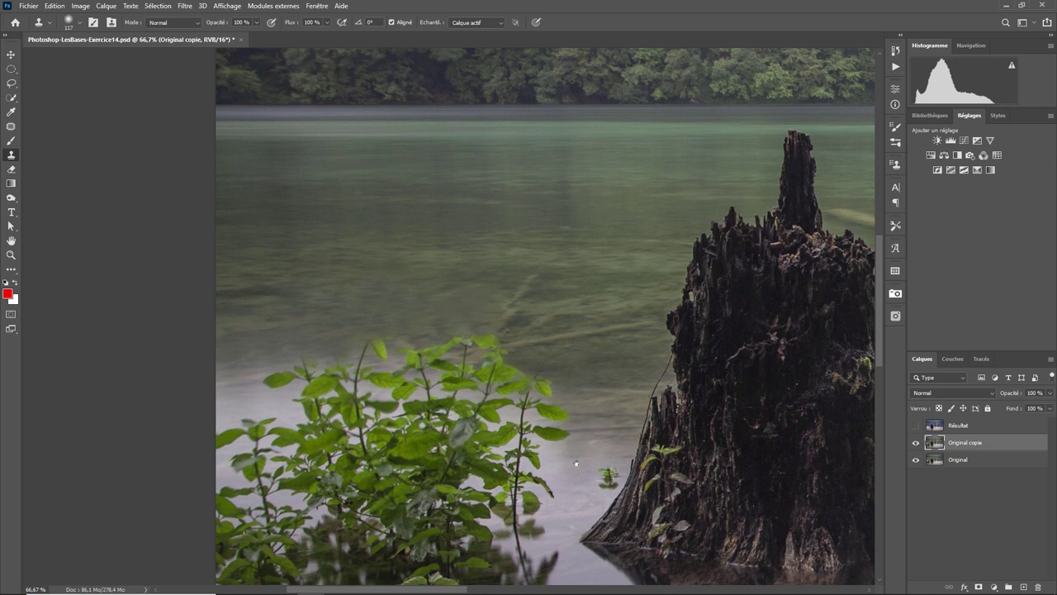
pyautogui.moveTo(576, 460); pyautogui.dragTo(589, 273)
# - Clone lighter water over the dark plant reflection below the plant
pyautogui.moveTo(647, 465); pyautogui.dragTo(614, 404)
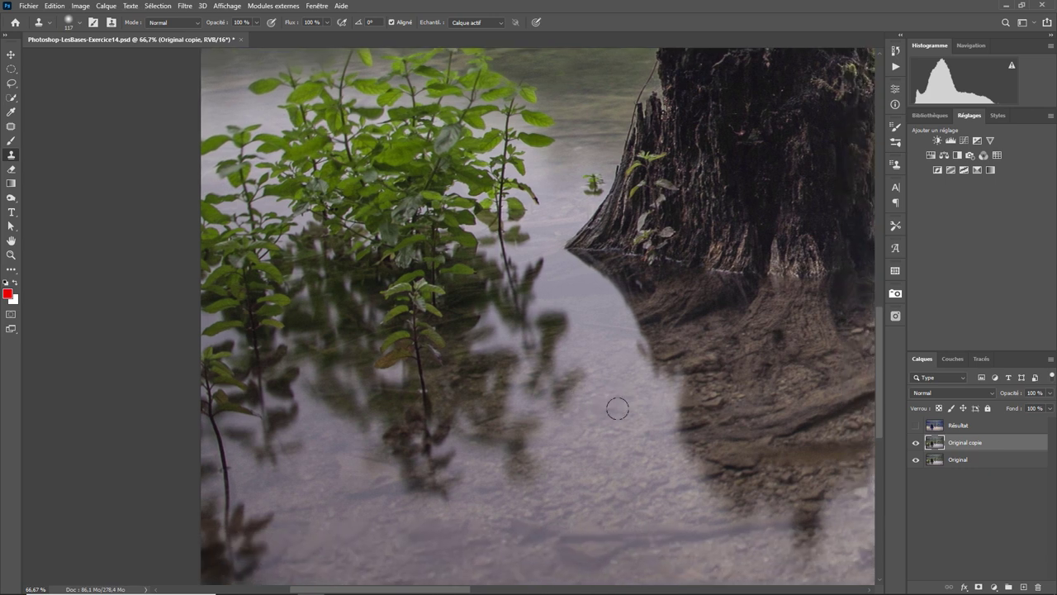
pyautogui.moveTo(574, 381); pyautogui.dragTo(561, 397)
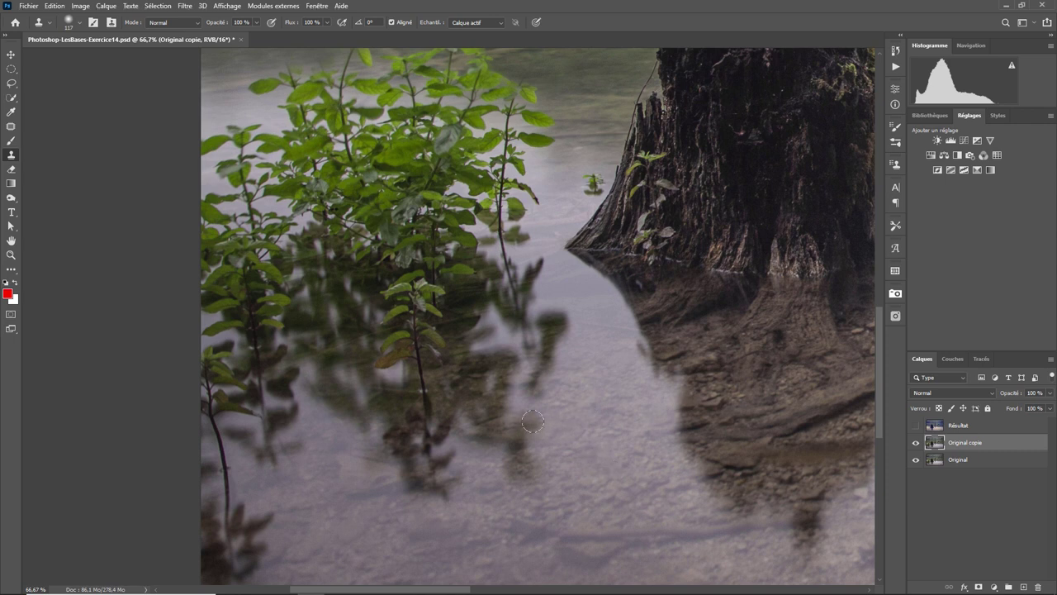
pyautogui.moveTo(532, 422); pyautogui.dragTo(536, 440)
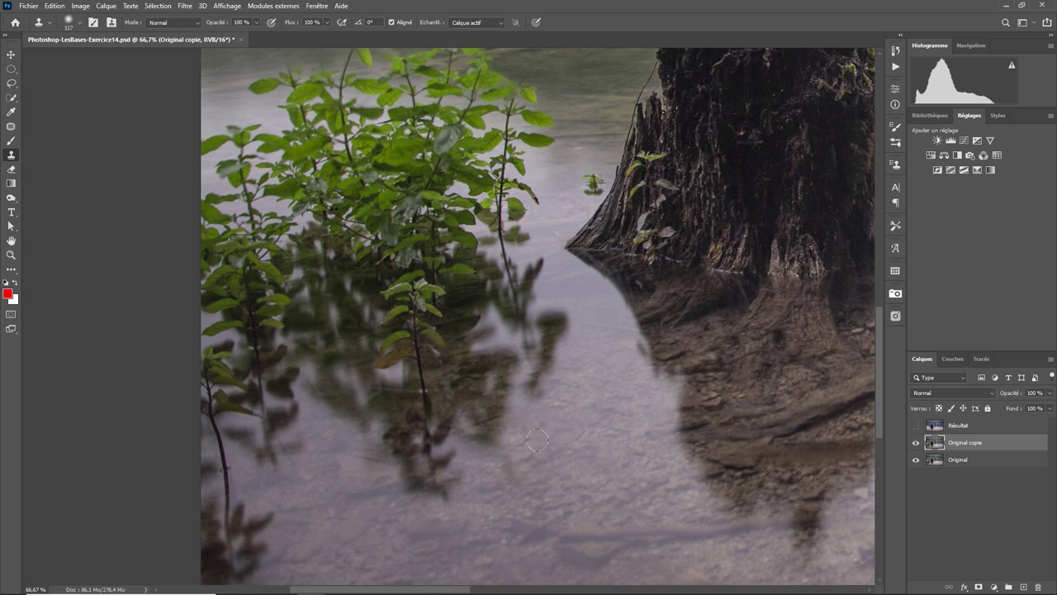
pyautogui.moveTo(526, 429); pyautogui.dragTo(575, 467)
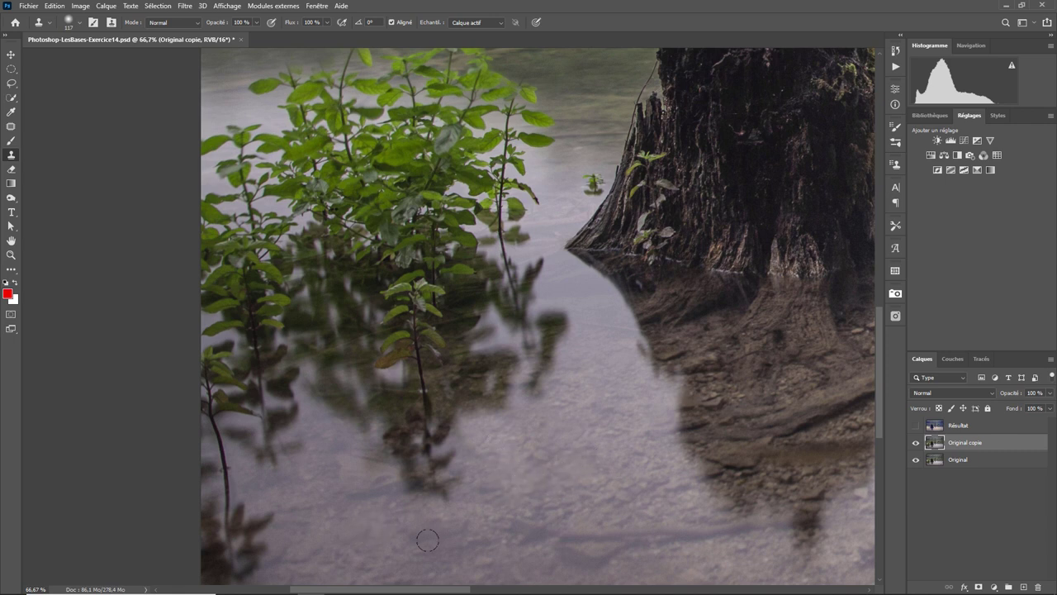
pyautogui.moveTo(405, 483)
pyautogui.mouseDown()
pyautogui.moveTo(438, 485)
pyautogui.moveTo(379, 463)
pyautogui.mouseUp()
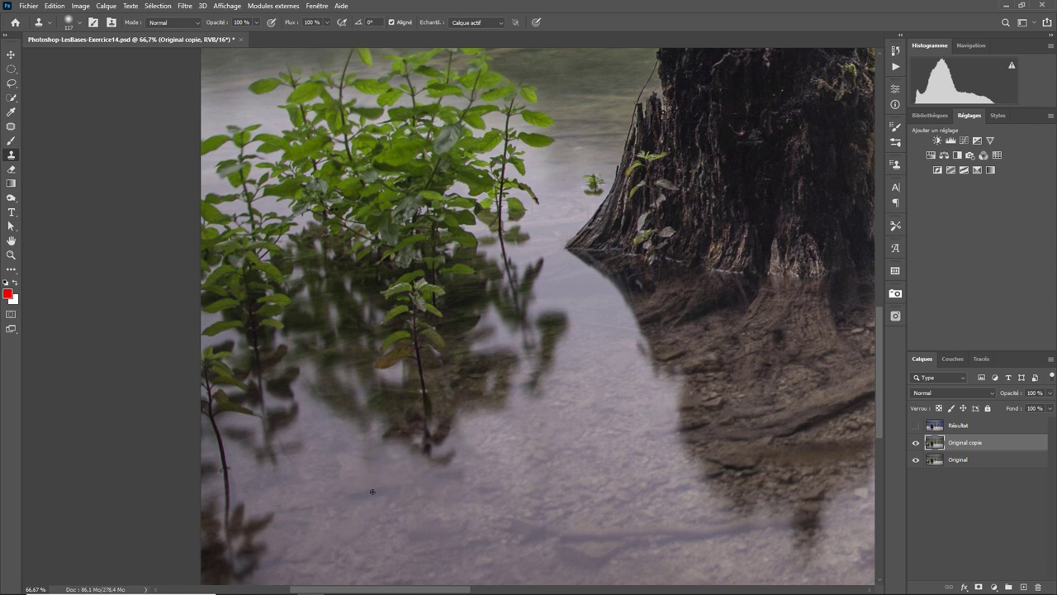
pyautogui.moveTo(457, 460)
pyautogui.mouseDown()
pyautogui.moveTo(448, 438)
pyautogui.moveTo(422, 455)
pyautogui.mouseUp()
# - Clone out the dark water at bottom left and around the stem base, then zoom out
pyautogui.moveTo(372, 504); pyautogui.dragTo(542, 366)
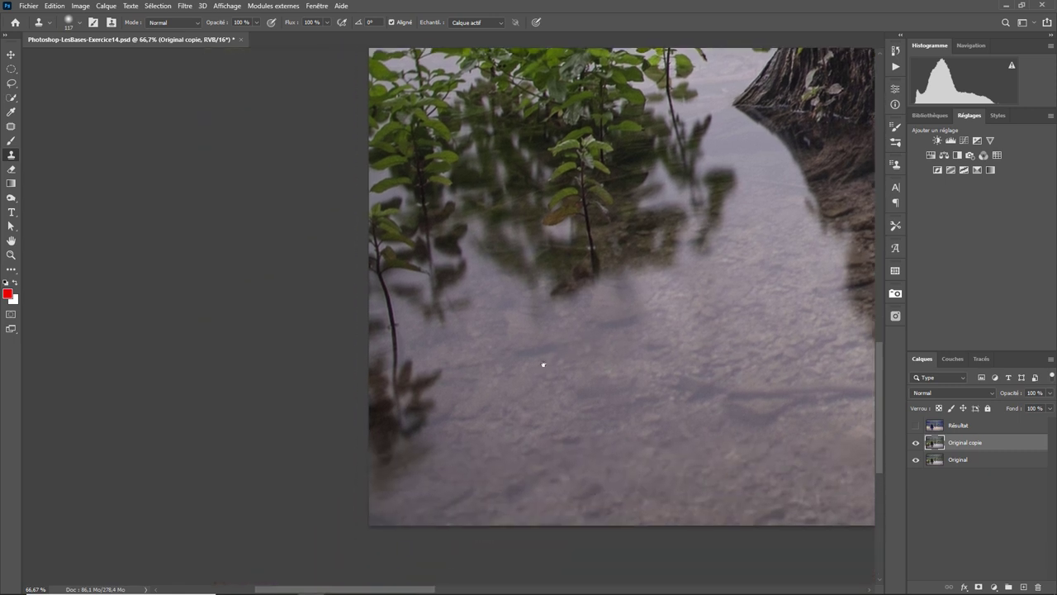
pyautogui.moveTo(503, 398); pyautogui.dragTo(493, 415)
pyautogui.moveTo(392, 478)
pyautogui.mouseDown()
pyautogui.moveTo(420, 455)
pyautogui.moveTo(377, 467)
pyautogui.moveTo(372, 502)
pyautogui.moveTo(404, 446)
pyautogui.moveTo(388, 413)
pyautogui.moveTo(417, 389)
pyautogui.moveTo(375, 417)
pyautogui.mouseUp()
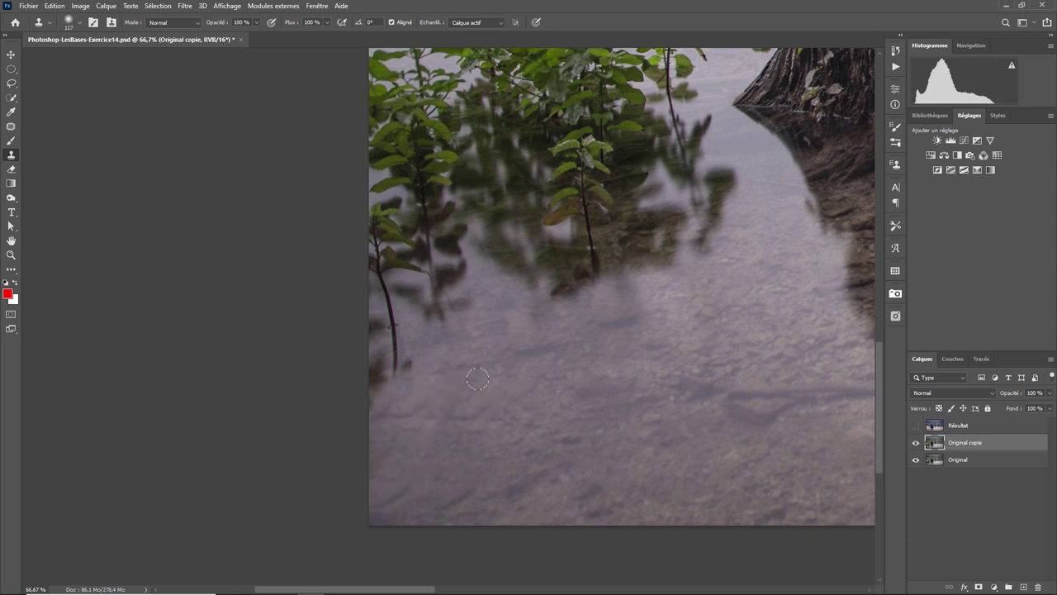
pyautogui.moveTo(406, 359)
pyautogui.mouseDown()
pyautogui.moveTo(381, 372)
pyautogui.moveTo(372, 354)
pyautogui.mouseUp()
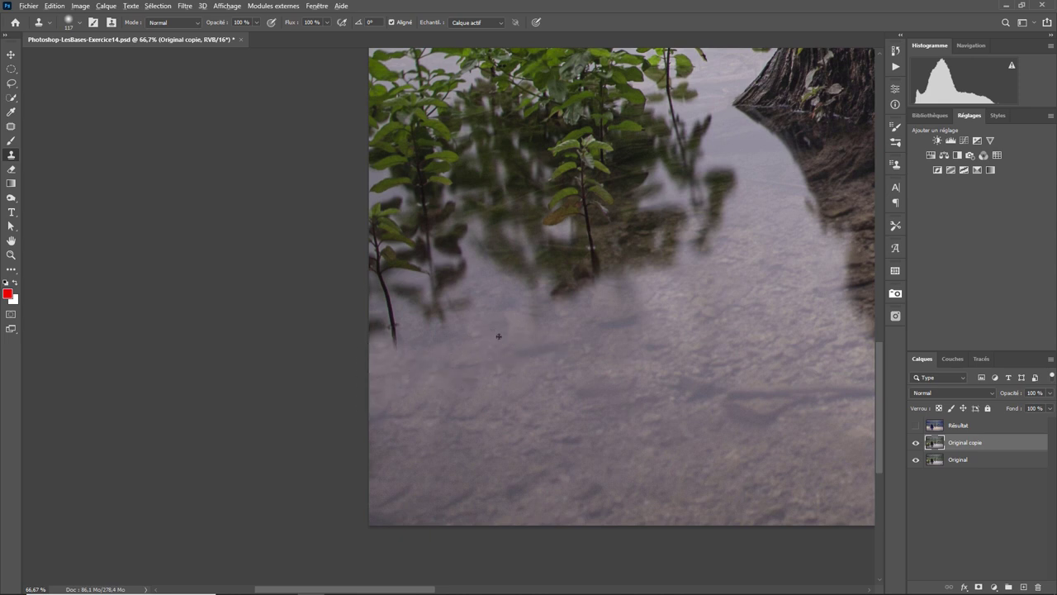
pyautogui.moveTo(399, 350); pyautogui.dragTo(389, 347)
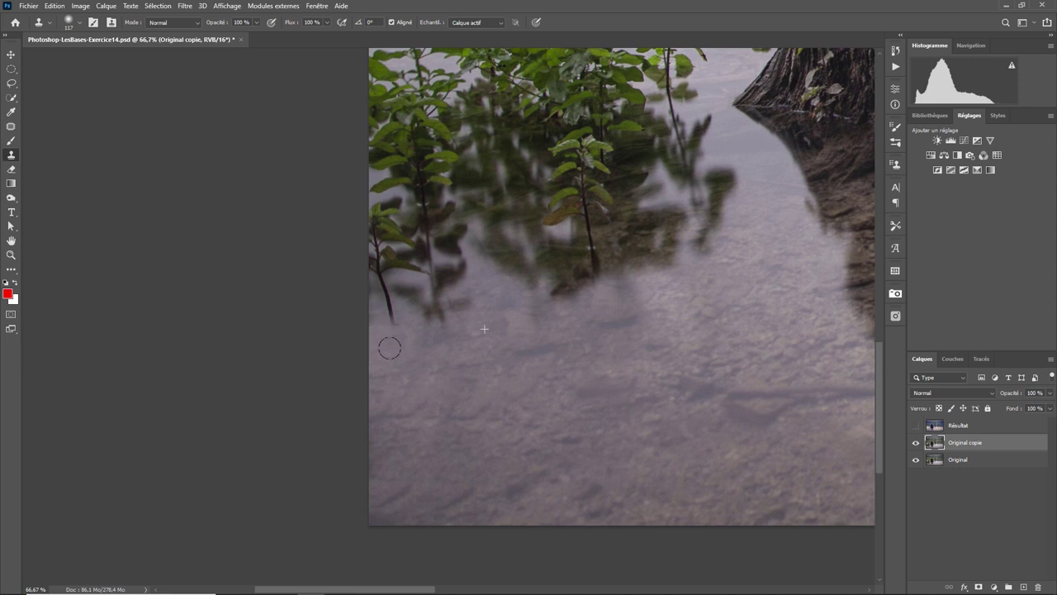
pyautogui.scroll(-1, 562, 366)
pyautogui.scroll(-1, 562, 366)
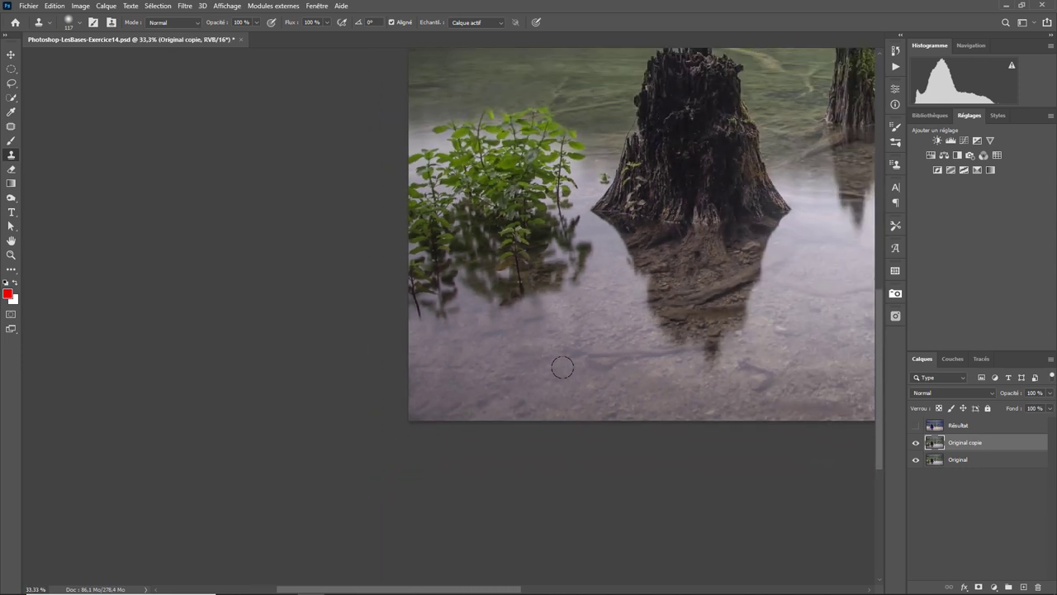
pyautogui.scroll(-1, 562, 366)
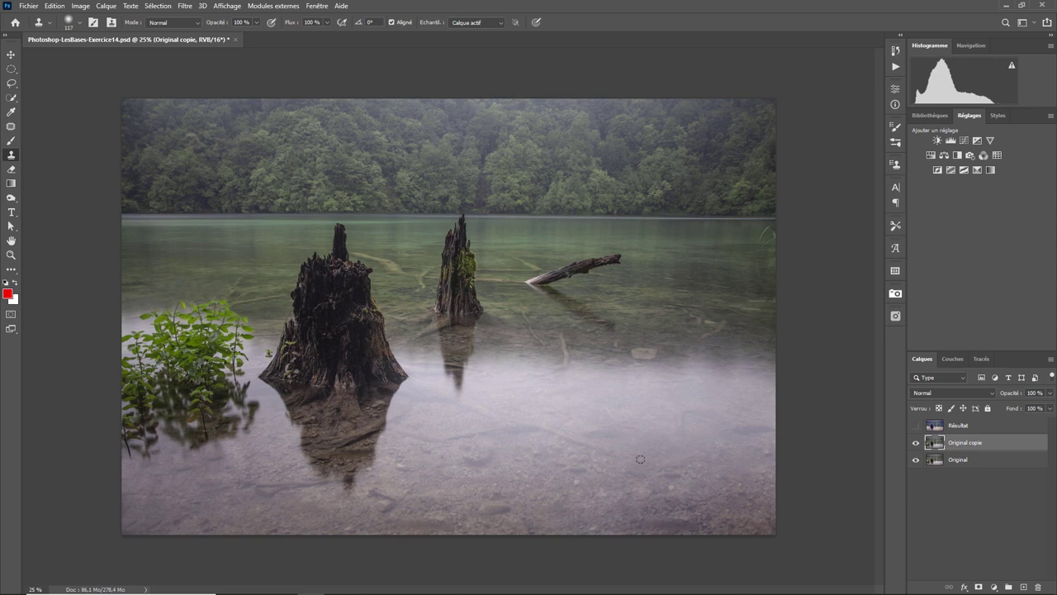
# - Patch the left-edge green plant with misty water from the right and deselect
pyautogui.click(10, 127)
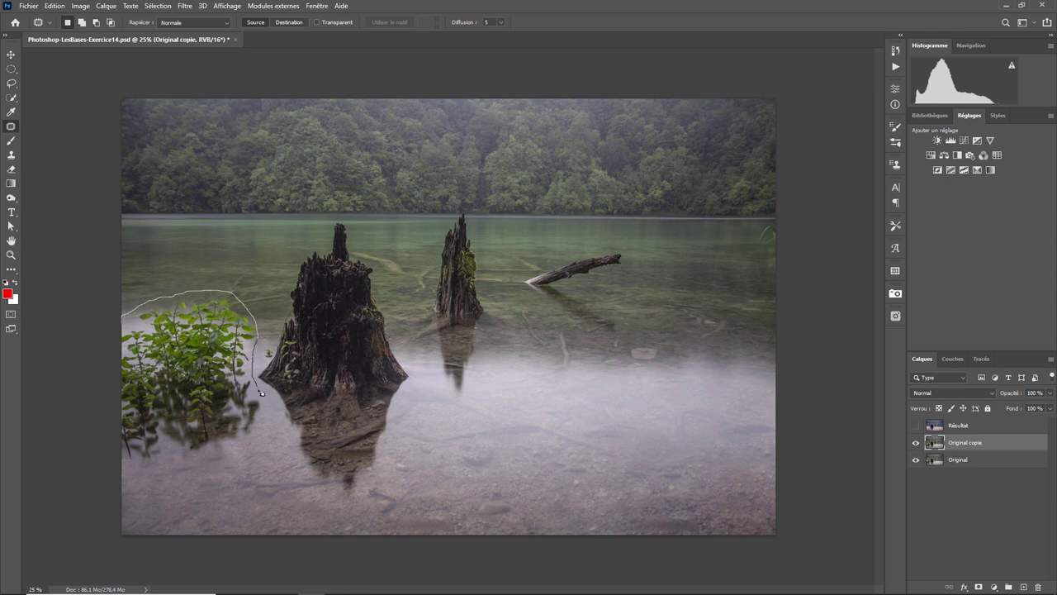
pyautogui.moveTo(257, 446); pyautogui.dragTo(223, 459)
pyautogui.moveTo(105, 474); pyautogui.dragTo(108, 473)
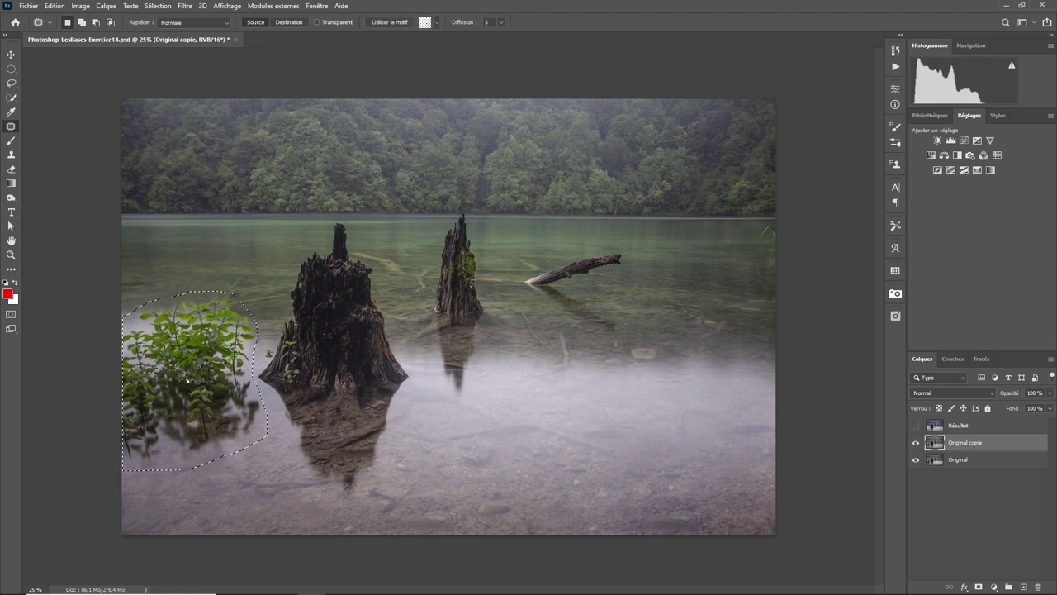
pyautogui.moveTo(182, 375); pyautogui.dragTo(682, 411)
pyautogui.moveTo(675, 393); pyautogui.dragTo(666, 399)
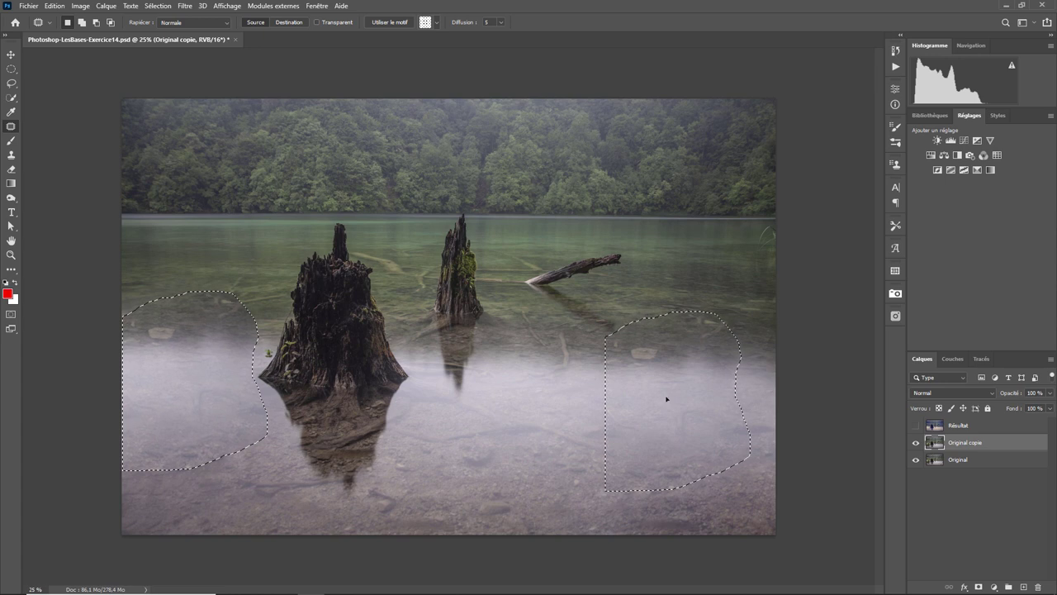
pyautogui.moveTo(667, 399); pyautogui.dragTo(666, 400)
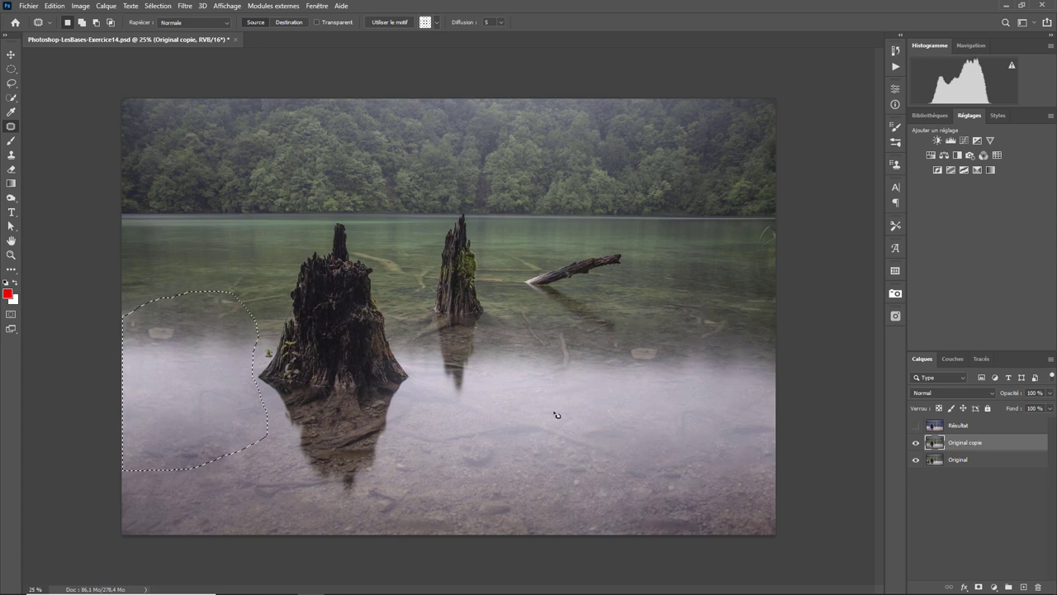
pyautogui.hotkey('ctrl', 'd')
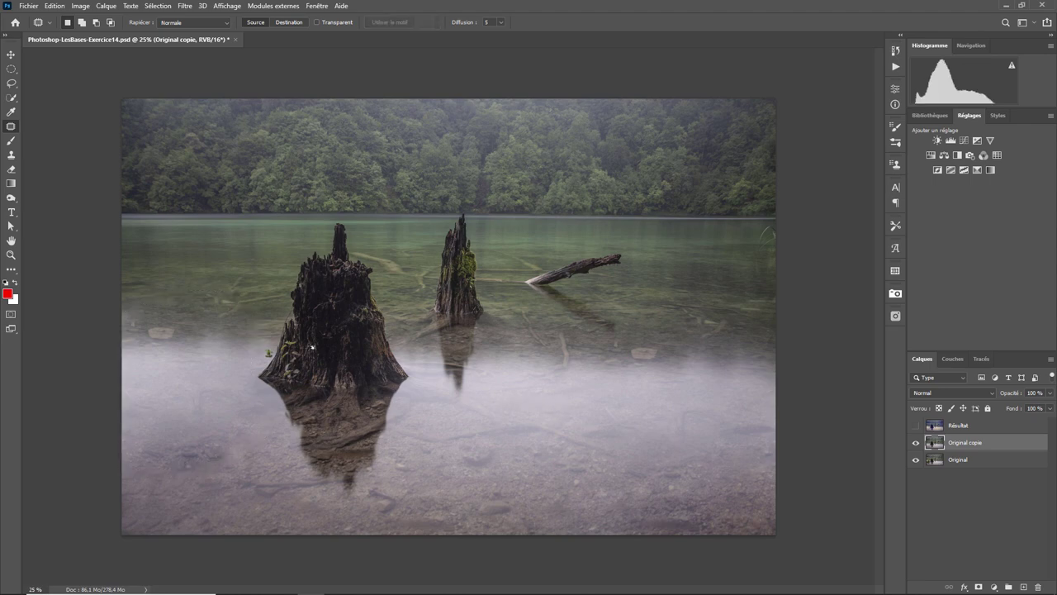
# - Zoom to 50% and patch the pale rock with surrounding water texture
pyautogui.hotkey('ctrl', '+')
pyautogui.hotkey('ctrl', '+')
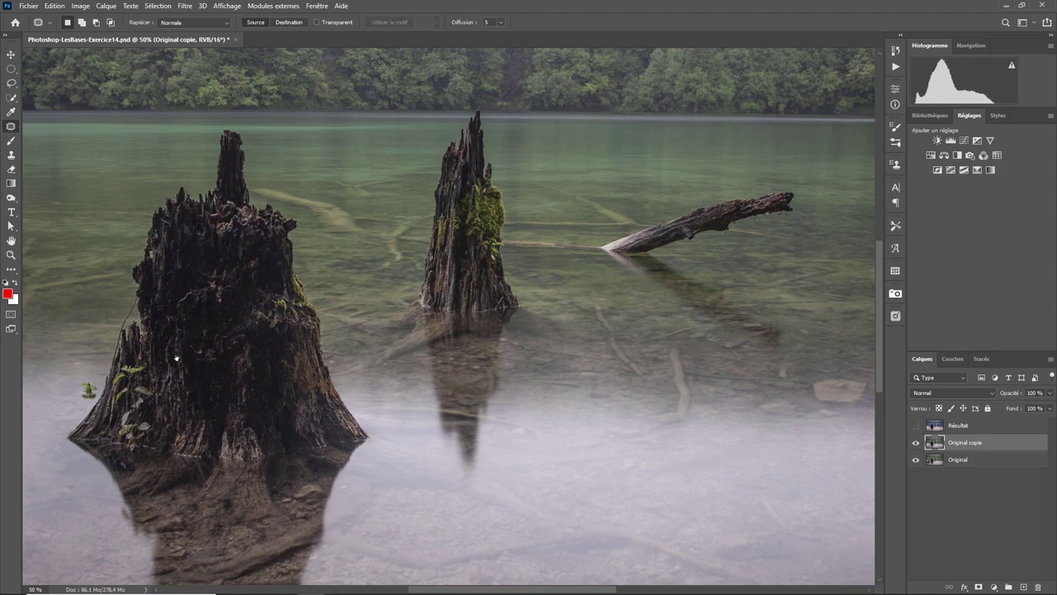
pyautogui.moveTo(176, 356); pyautogui.dragTo(696, 385)
pyautogui.hotkey('ctrl', '+')
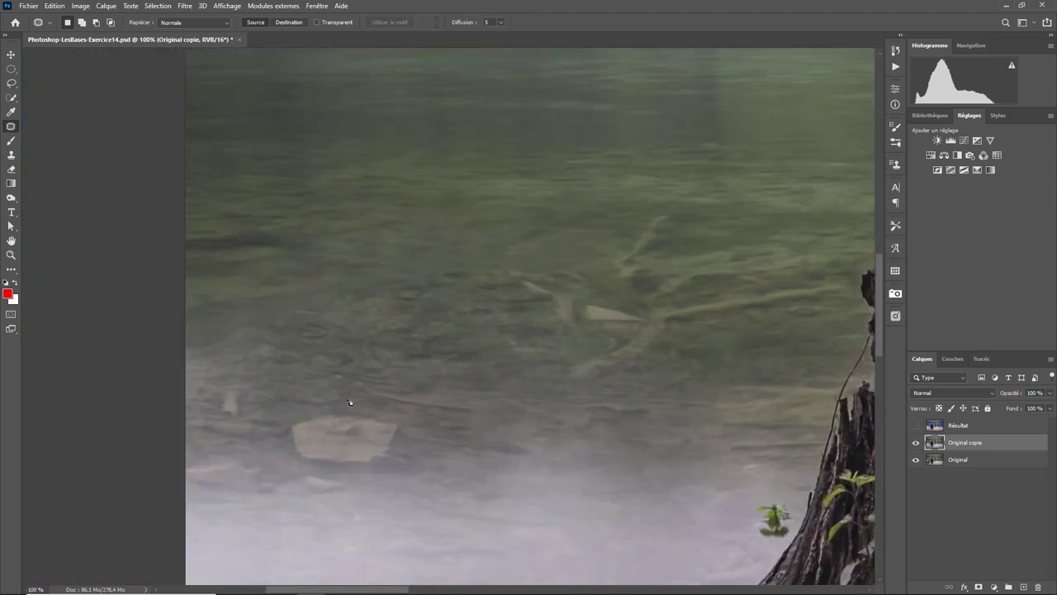
pyautogui.moveTo(352, 401); pyautogui.dragTo(400, 398)
pyautogui.moveTo(361, 468); pyautogui.dragTo(761, 404)
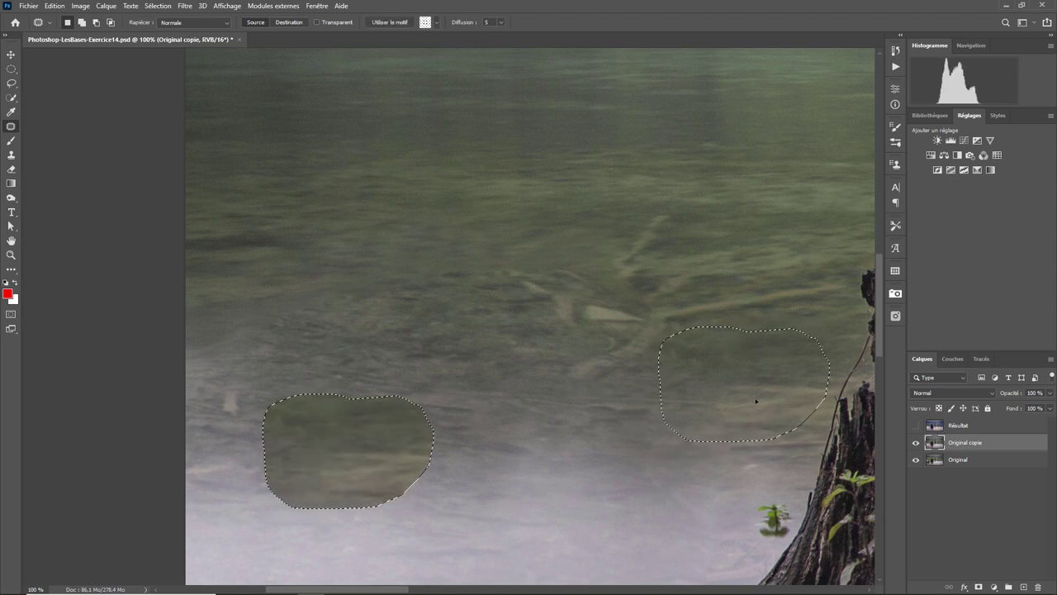
pyautogui.hotkey('ctrl', 'd')
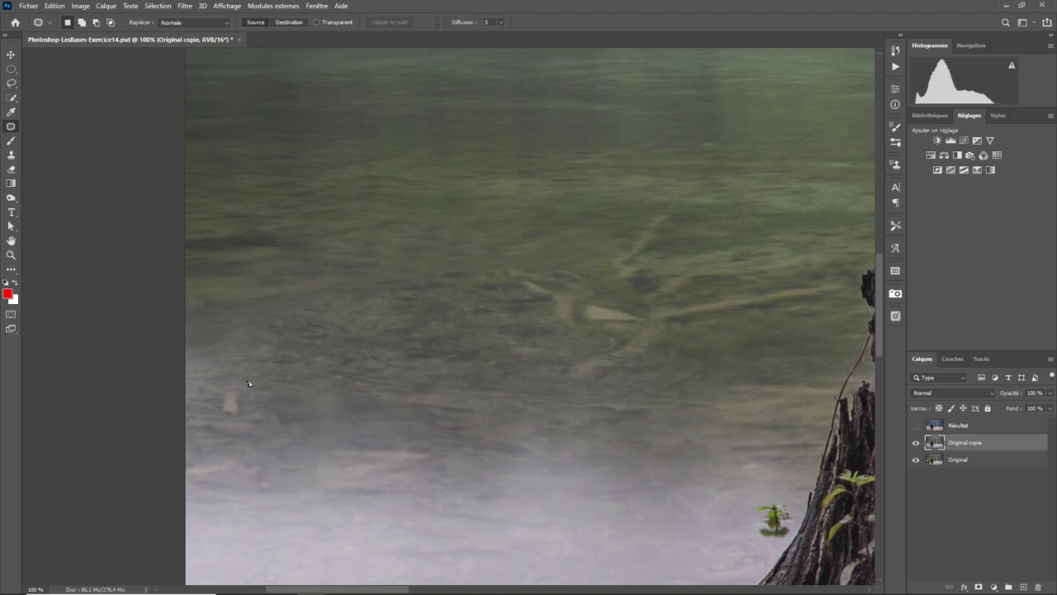
# - Patch a pale spot and a band of water on the left with cleaner water
pyautogui.moveTo(248, 383)
pyautogui.mouseDown()
pyautogui.moveTo(687, 424)
pyautogui.moveTo(757, 421)
pyautogui.mouseUp()
pyautogui.hotkey('ctrl', 'd')
pyautogui.moveTo(168, 304); pyautogui.dragTo(512, 346)
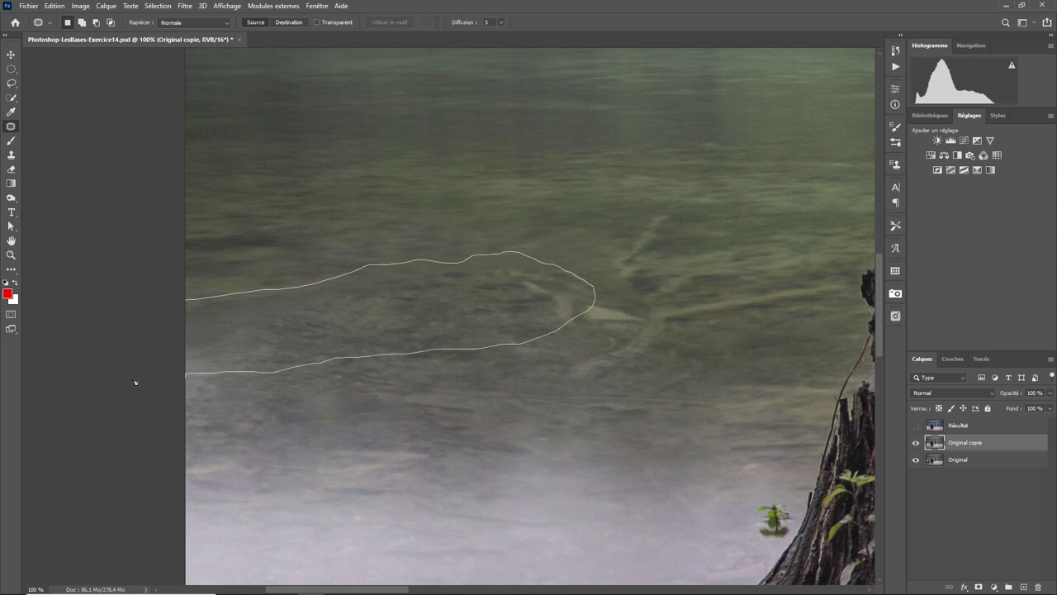
pyautogui.moveTo(512, 347); pyautogui.dragTo(135, 382)
pyautogui.moveTo(414, 336); pyautogui.dragTo(702, 269)
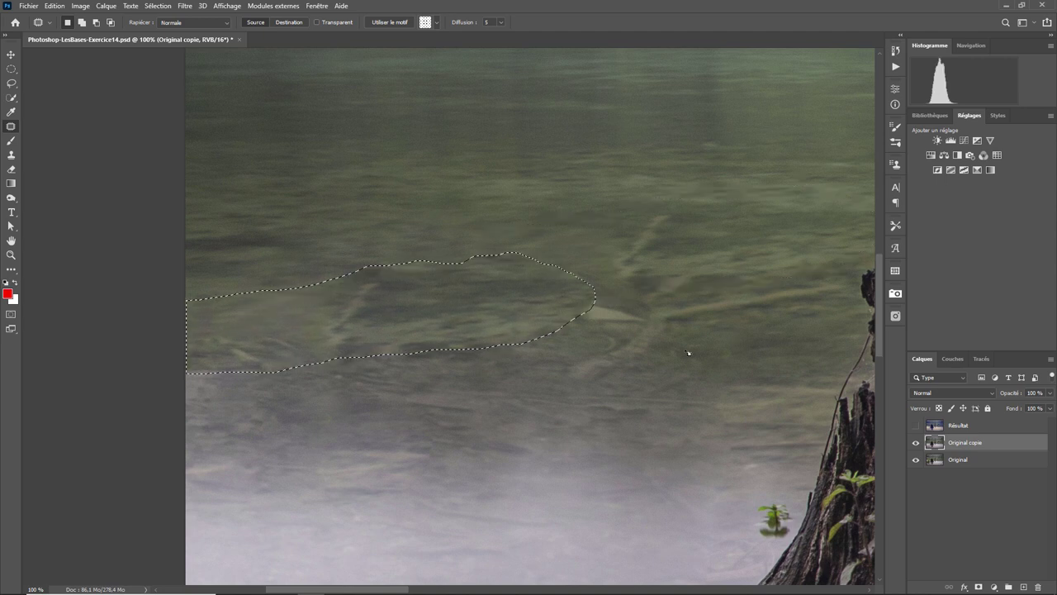
pyautogui.hotkey('ctrl', 'd')
# - Patch another water spot, then zoom out and back in on the middle stump
pyautogui.moveTo(598, 278); pyautogui.dragTo(612, 303)
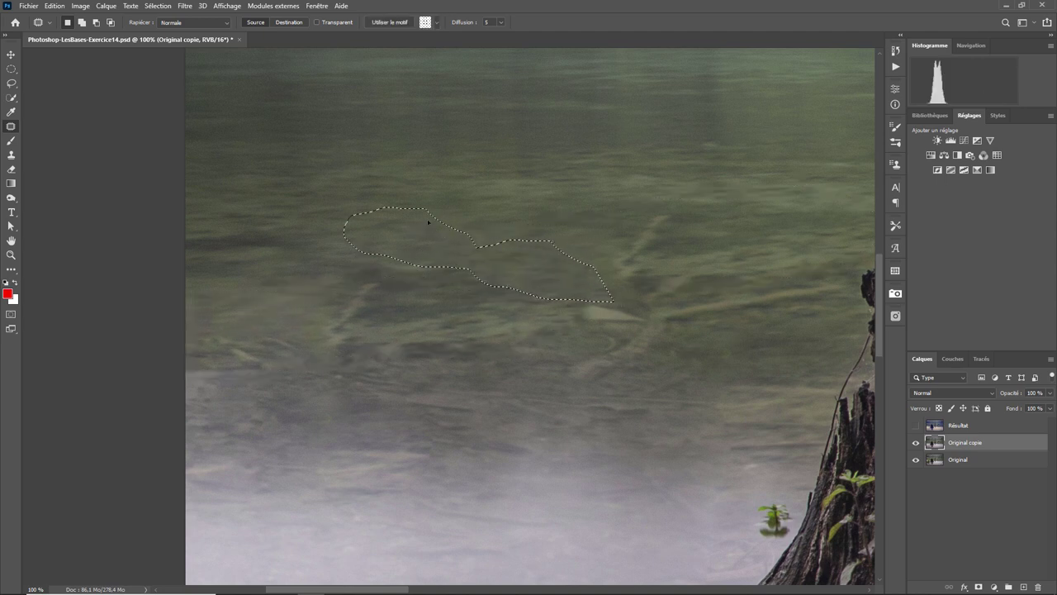
pyautogui.moveTo(513, 256); pyautogui.dragTo(426, 210)
pyautogui.hotkey('ctrl', 'd')
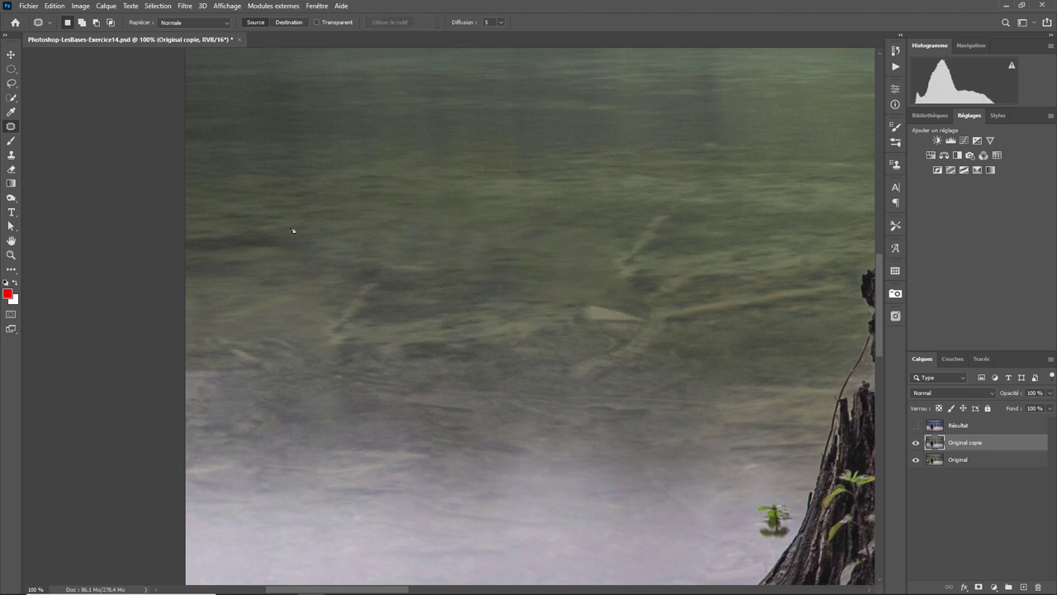
pyautogui.hotkey('ctrl', '0')
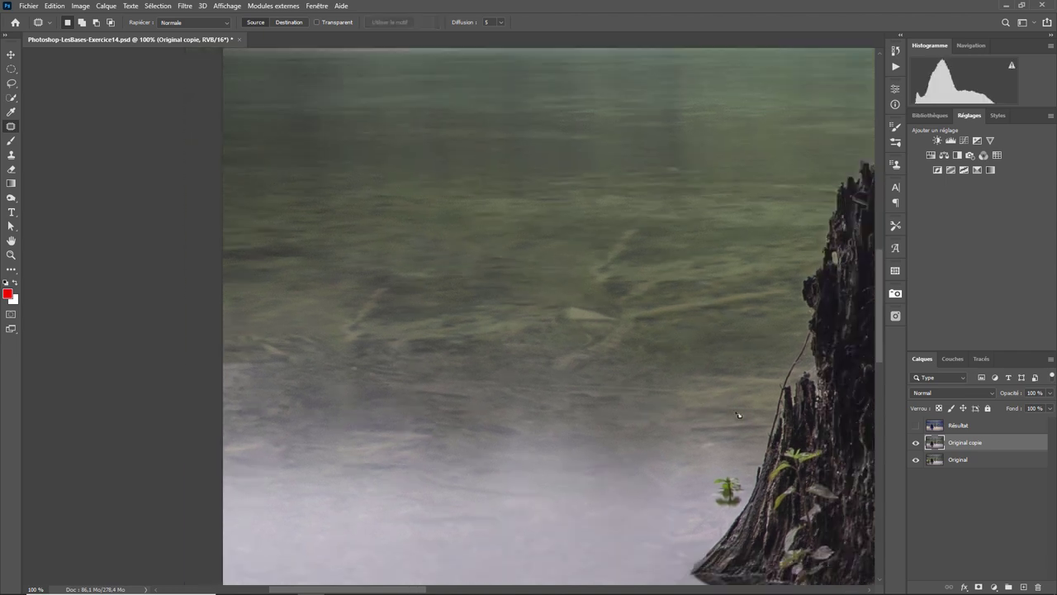
pyautogui.hotkey('ctrl', '-')
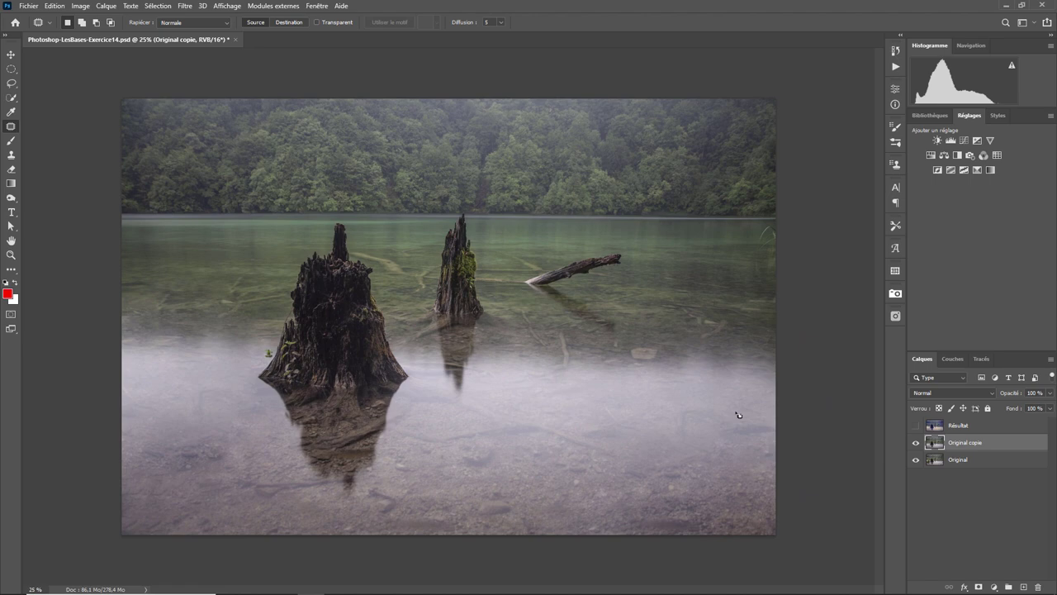
pyautogui.hotkey('ctrl', '1')
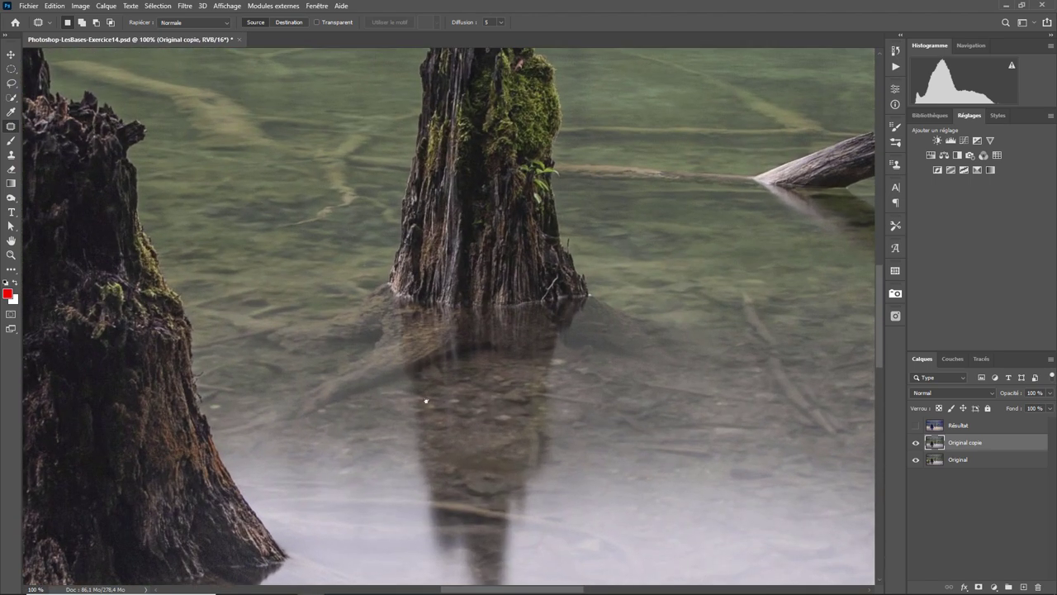
# - Patch the blemish beside the middle stump's base with clean water
pyautogui.moveTo(486, 362)
pyautogui.mouseDown()
pyautogui.moveTo(597, 305)
pyautogui.moveTo(591, 341)
pyautogui.mouseUp()
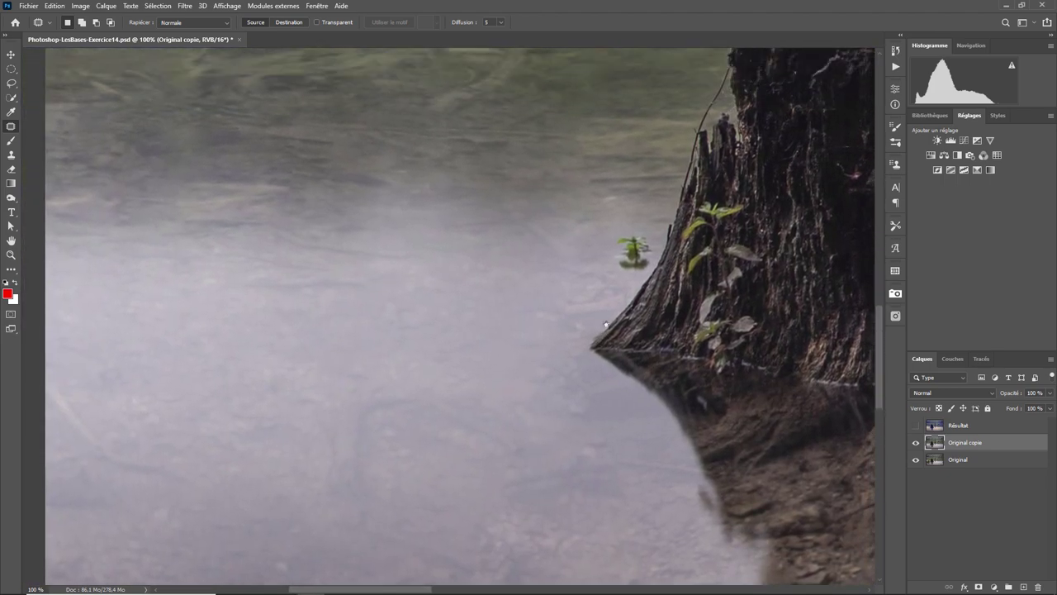
pyautogui.scroll(-3, 578, 347)
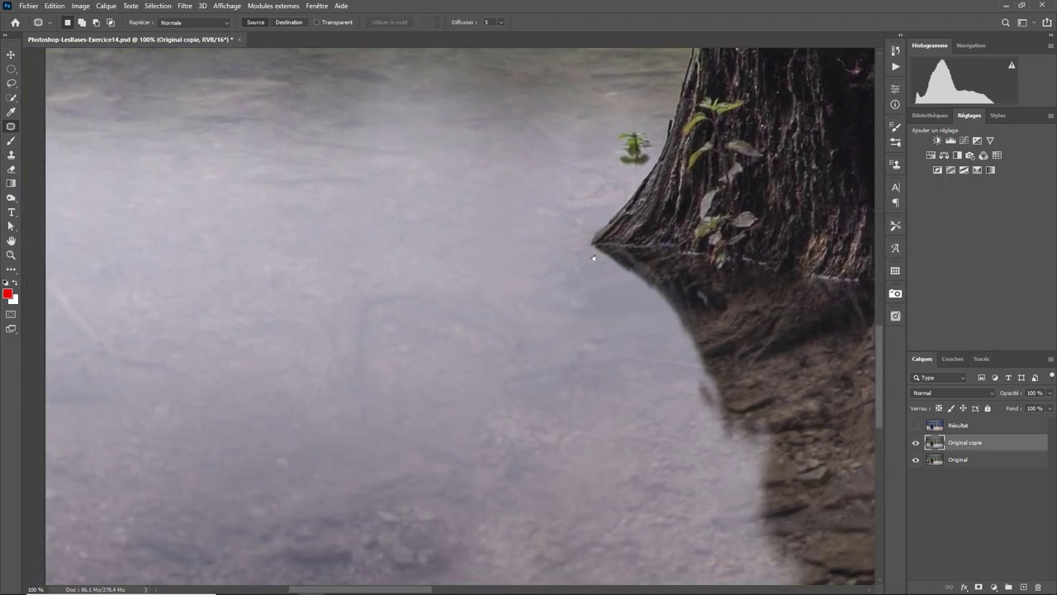
pyautogui.moveTo(551, 227)
pyautogui.mouseDown()
pyautogui.moveTo(440, 406)
pyautogui.moveTo(451, 460)
pyautogui.moveTo(522, 355)
pyautogui.moveTo(550, 266)
pyautogui.moveTo(547, 240)
pyautogui.moveTo(484, 250)
pyautogui.moveTo(418, 403)
pyautogui.moveTo(443, 474)
pyautogui.moveTo(514, 395)
pyautogui.moveTo(544, 242)
pyautogui.mouseUp()
pyautogui.moveTo(476, 422)
pyautogui.mouseDown()
pyautogui.moveTo(507, 429)
pyautogui.moveTo(540, 420)
pyautogui.moveTo(541, 408)
pyautogui.mouseUp()
pyautogui.hotkey('ctrl', 'd')
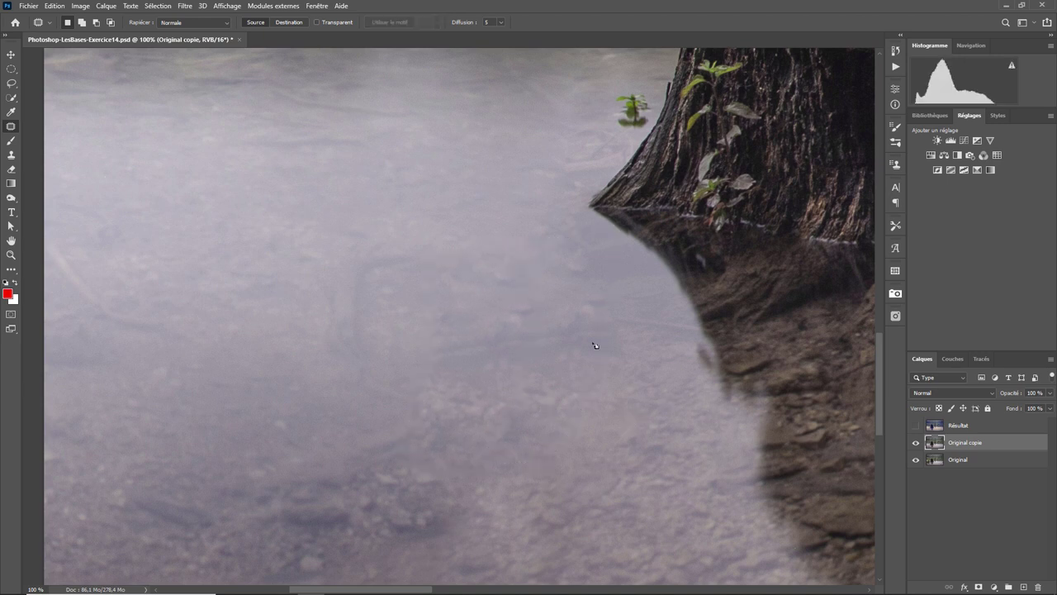
# - Pan to bring the upper water beside the stump into view
pyautogui.scroll(-3, 571, 293)
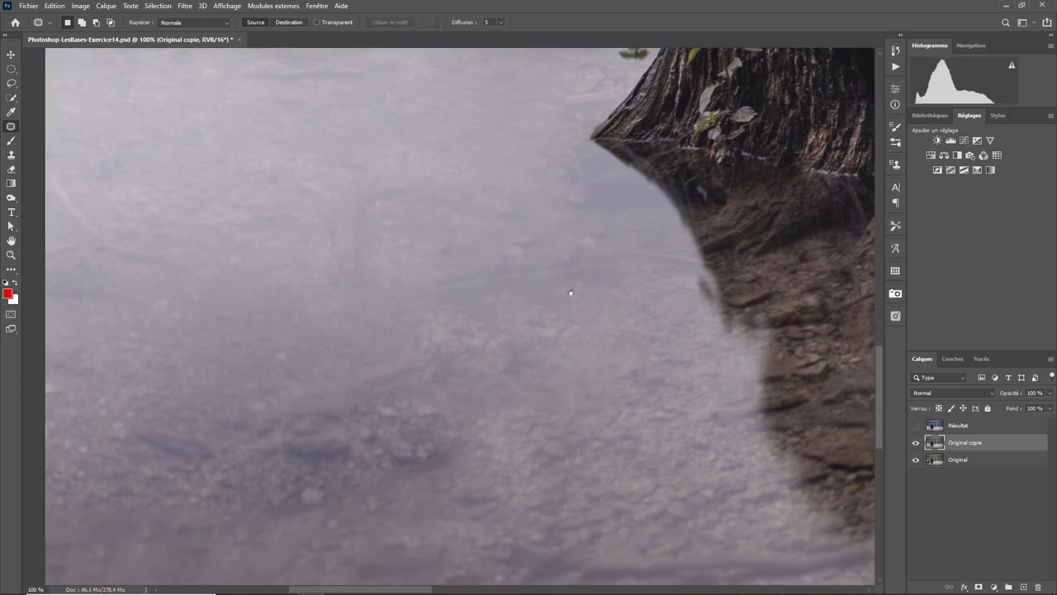
pyautogui.scroll(-3, 457, 365)
pyautogui.hscroll(-3, 569, 250)
pyautogui.scroll(3, 578, 330)
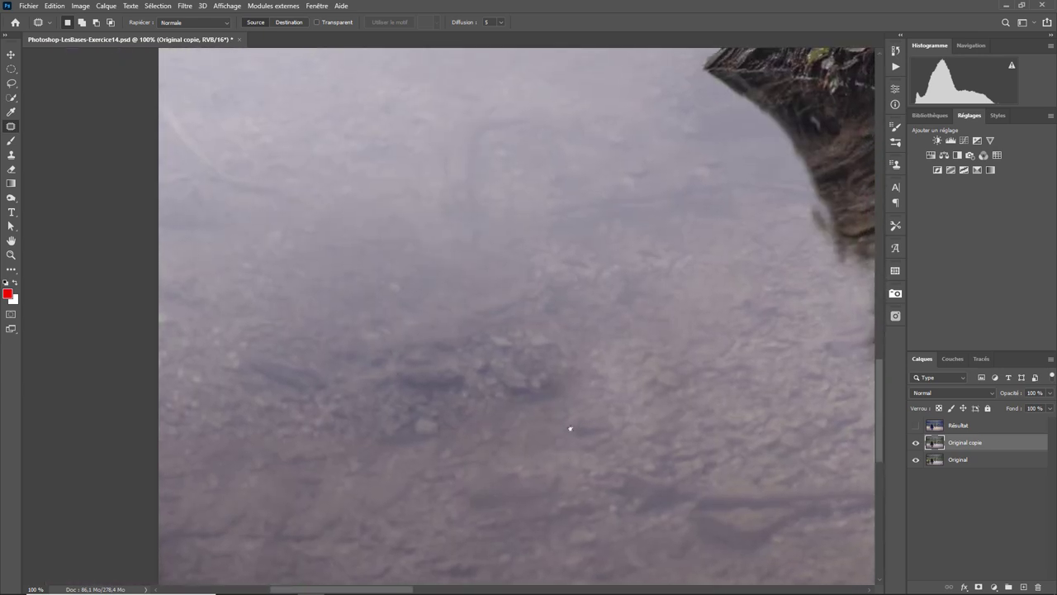
pyautogui.scroll(5, 543, 276)
pyautogui.scroll(1, 512, 457)
pyautogui.scroll(3, 487, 397)
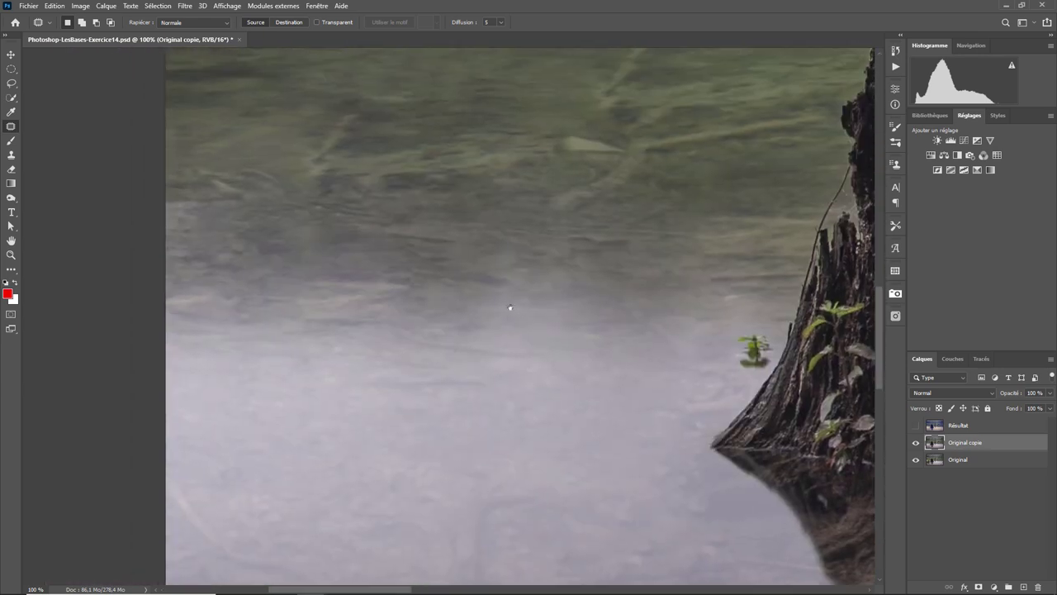
pyautogui.moveTo(510, 307); pyautogui.dragTo(454, 418)
pyautogui.moveTo(542, 318); pyautogui.dragTo(447, 394)
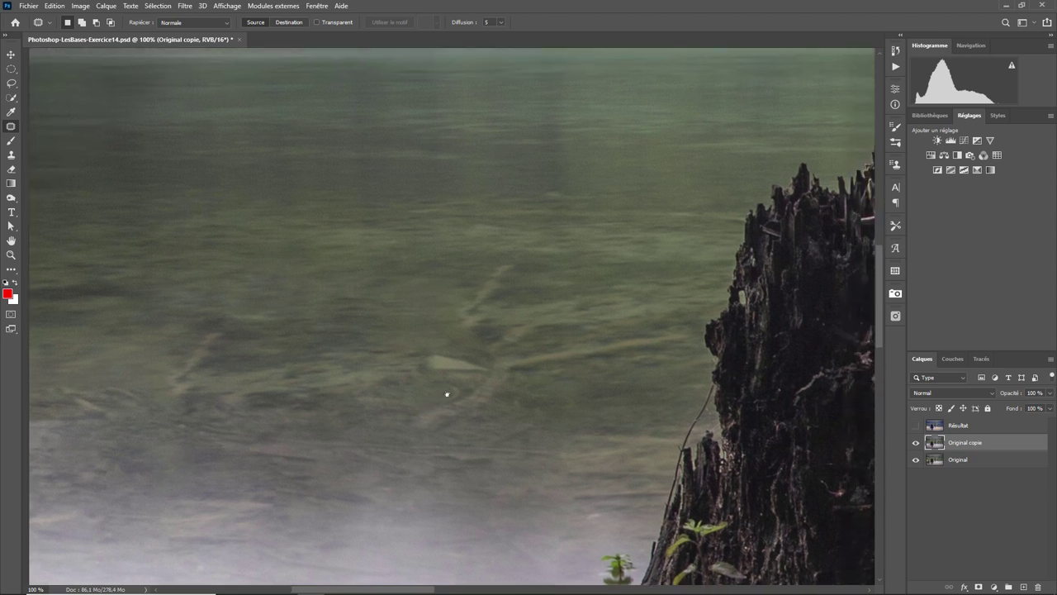
pyautogui.scroll(-2, 447, 394)
# - At 100% zoom, patch the reeds at the photo's right edge with plain water
pyautogui.scroll(-1, 446, 394)
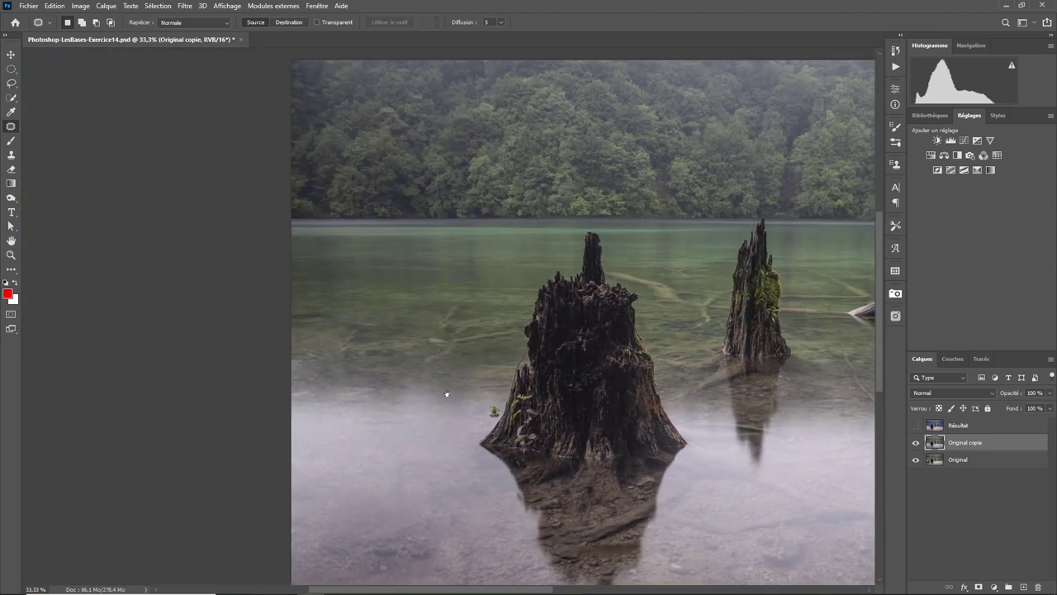
pyautogui.scroll(-1, 447, 394)
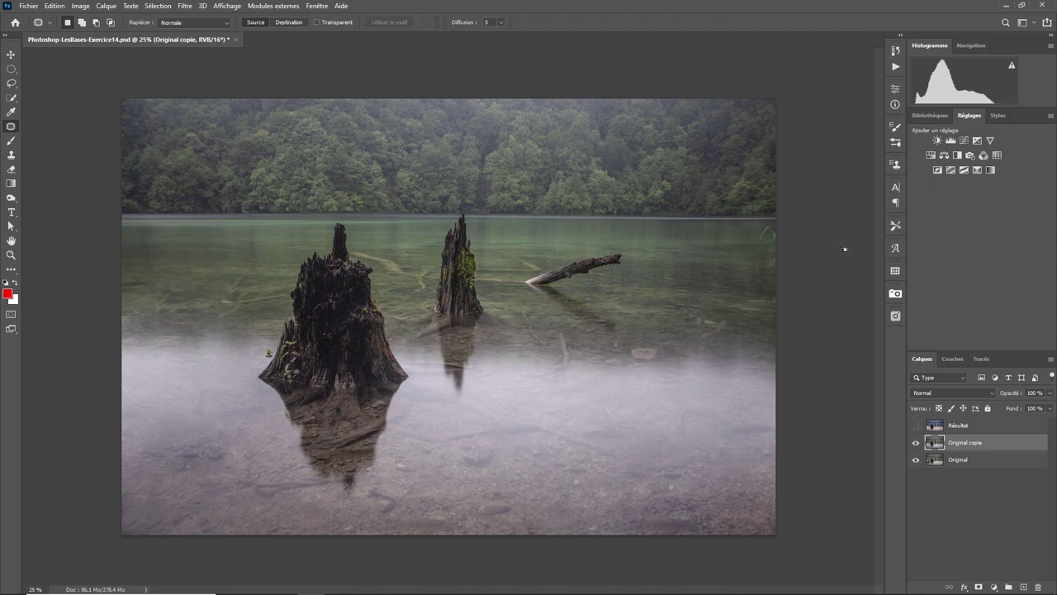
pyautogui.hotkey('ctrl', '+')
pyautogui.hotkey('ctrl', '+')
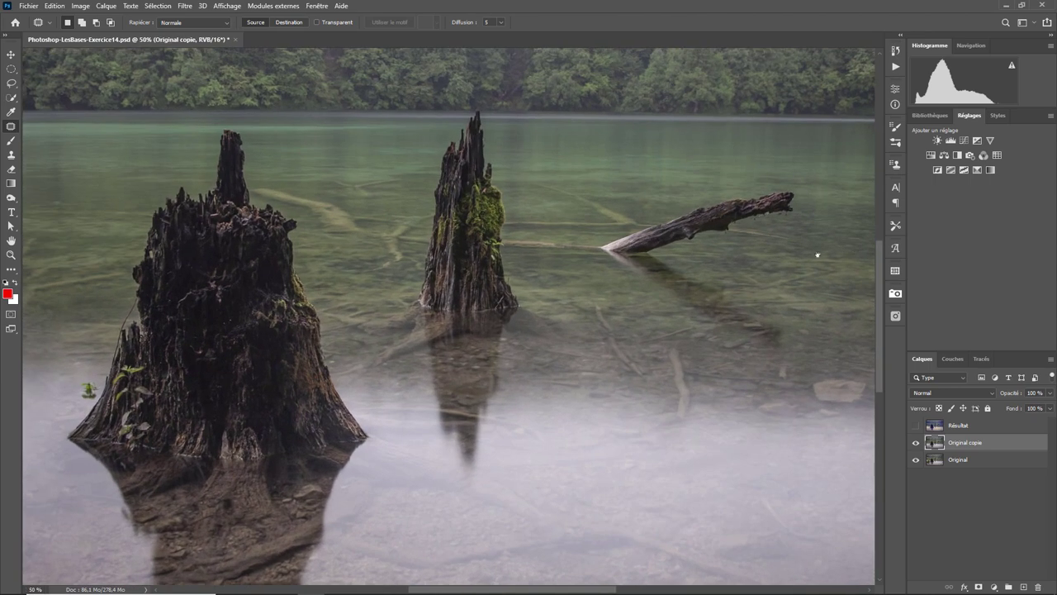
pyautogui.moveTo(817, 256); pyautogui.dragTo(275, 354)
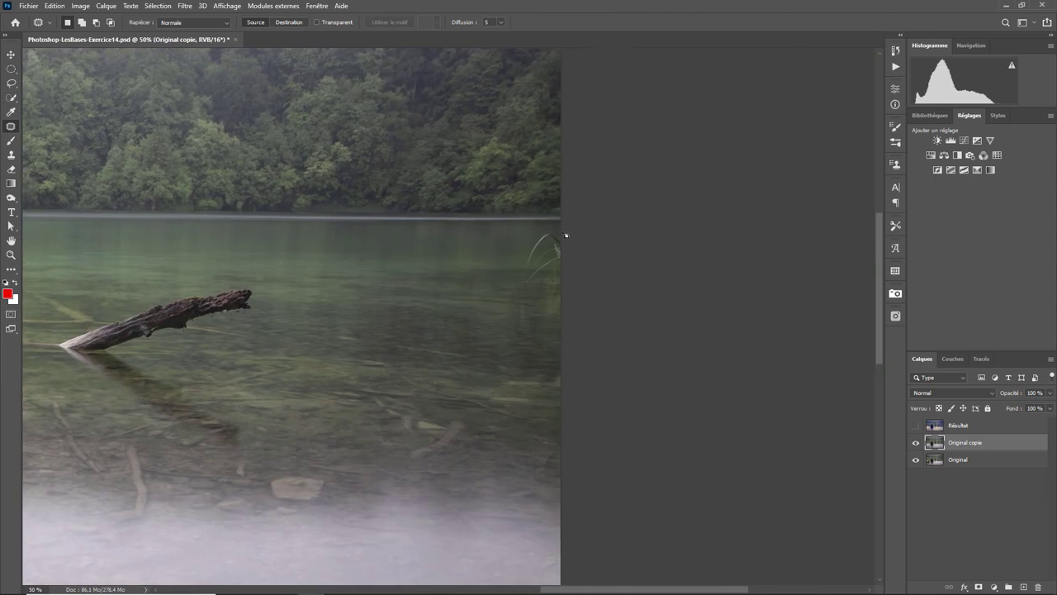
pyautogui.hotkey('ctrl', '+')
pyautogui.hotkey('ctrl', '+')
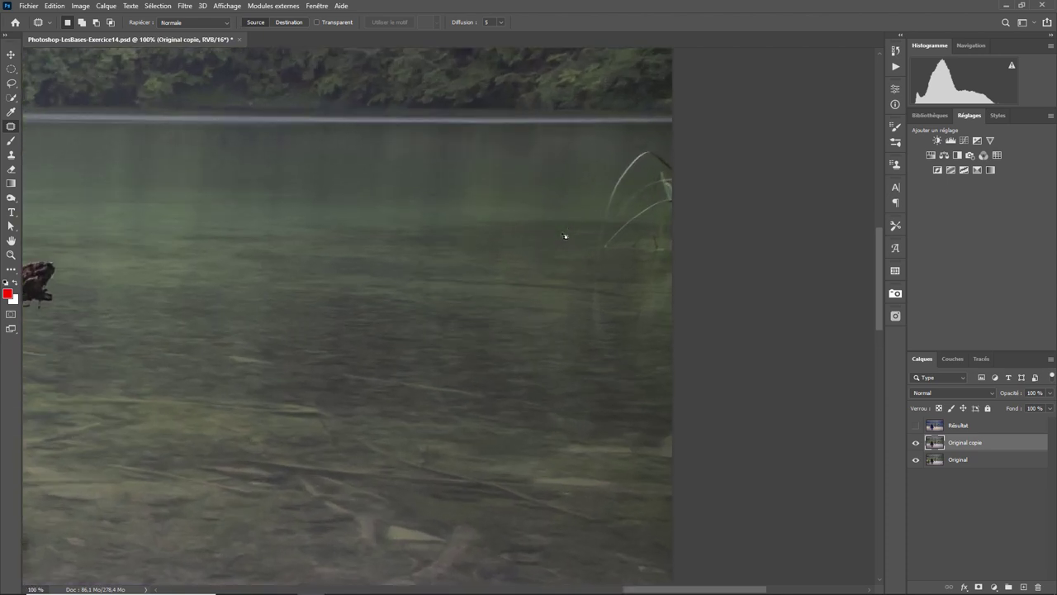
pyautogui.moveTo(690, 154)
pyautogui.mouseDown()
pyautogui.moveTo(588, 239)
pyautogui.moveTo(703, 266)
pyautogui.mouseUp()
pyautogui.moveTo(636, 212); pyautogui.dragTo(513, 213)
pyautogui.hotkey('ctrl', 'd')
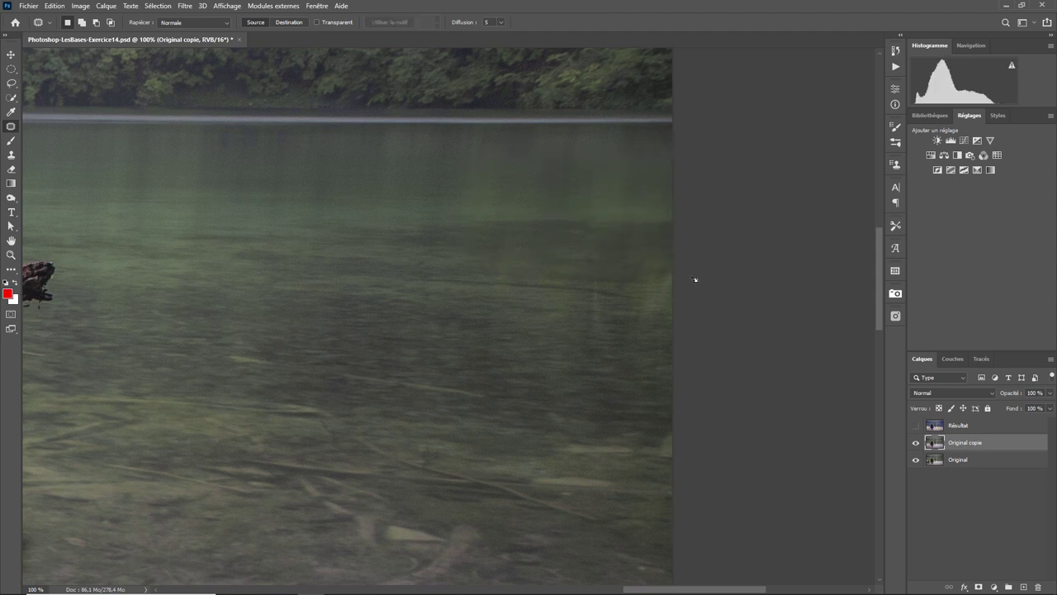
# - Patch away the remaining reed traces with clean water, then zoom back out
pyautogui.moveTo(682, 261)
pyautogui.mouseDown()
pyautogui.moveTo(666, 256)
pyautogui.moveTo(636, 285)
pyautogui.moveTo(673, 349)
pyautogui.moveTo(677, 320)
pyautogui.moveTo(546, 312)
pyautogui.mouseUp()
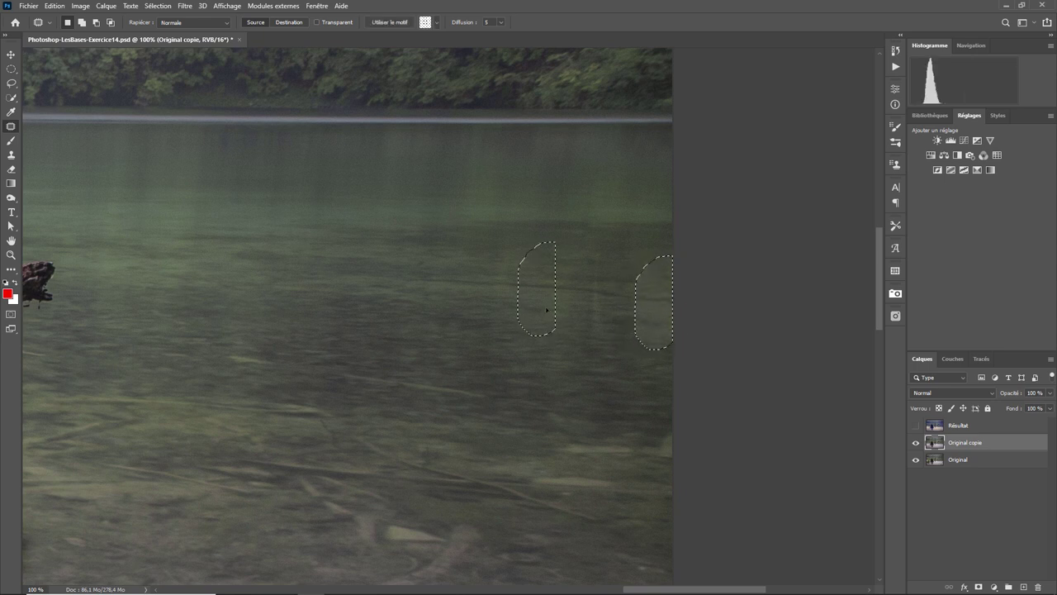
pyautogui.moveTo(546, 312); pyautogui.dragTo(544, 328)
pyautogui.hotkey('ctrl', 'd')
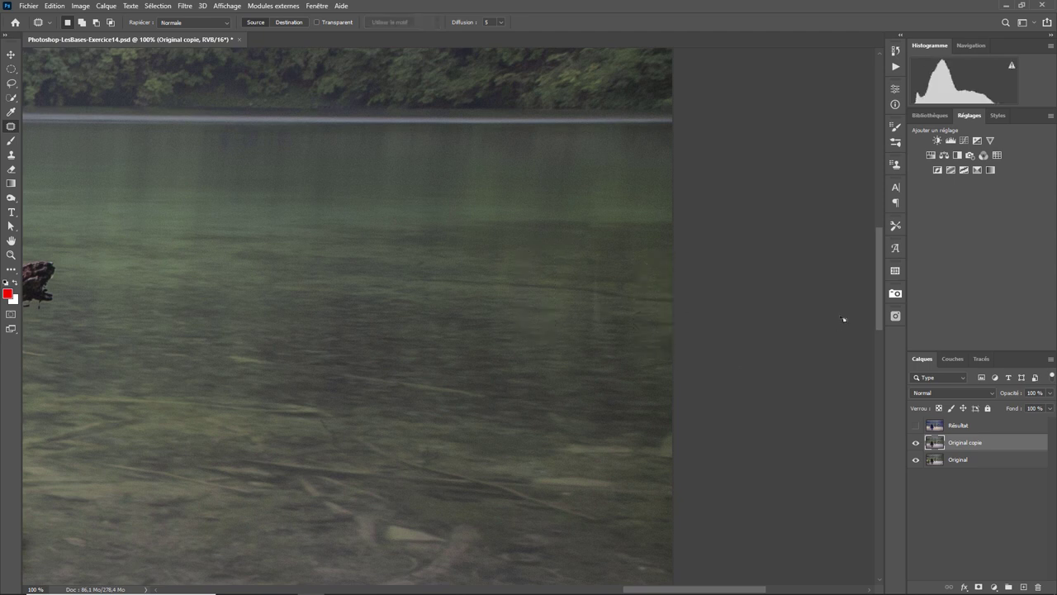
pyautogui.hotkey('ctrl', '-')
pyautogui.hotkey('ctrl', '-')
pyautogui.hotkey('ctrl', '-')
pyautogui.hotkey('ctrl', '-')
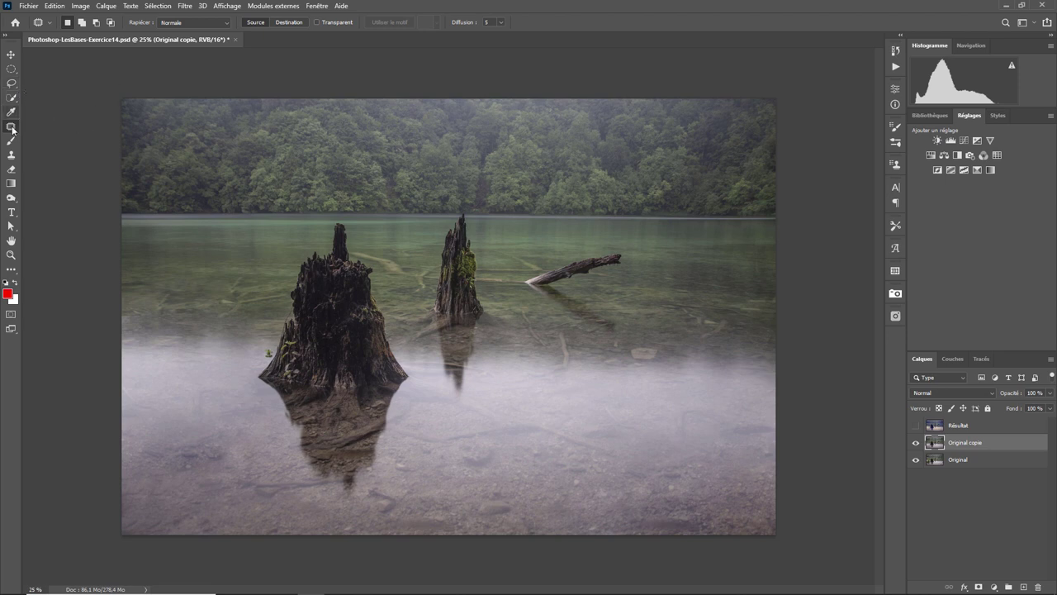
# - Copy a rectangular selection of the forest and upper water strip to a new layer
pyautogui.click(13, 84)
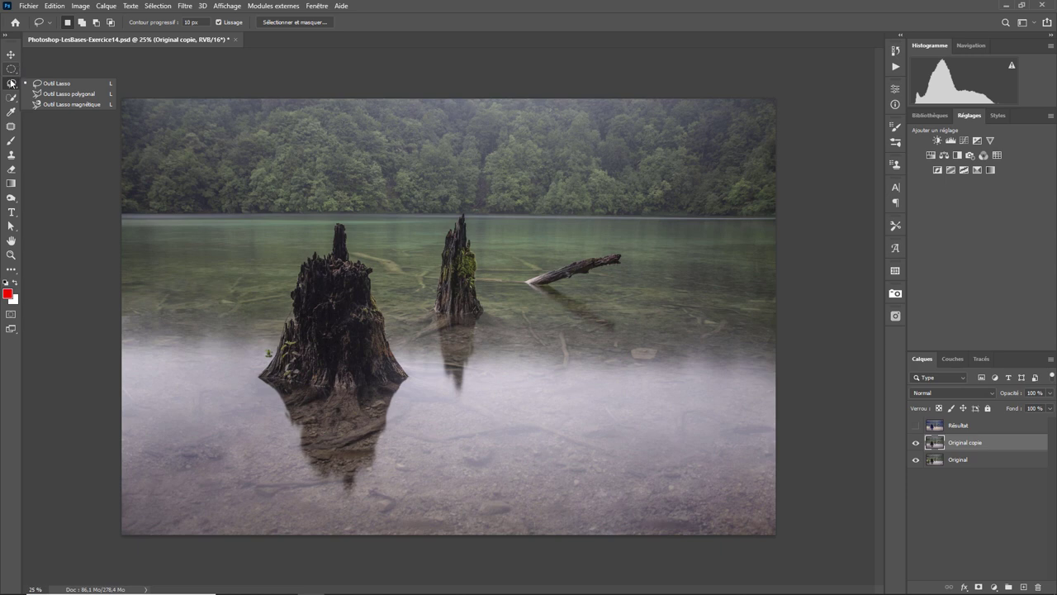
pyautogui.click(11, 69)
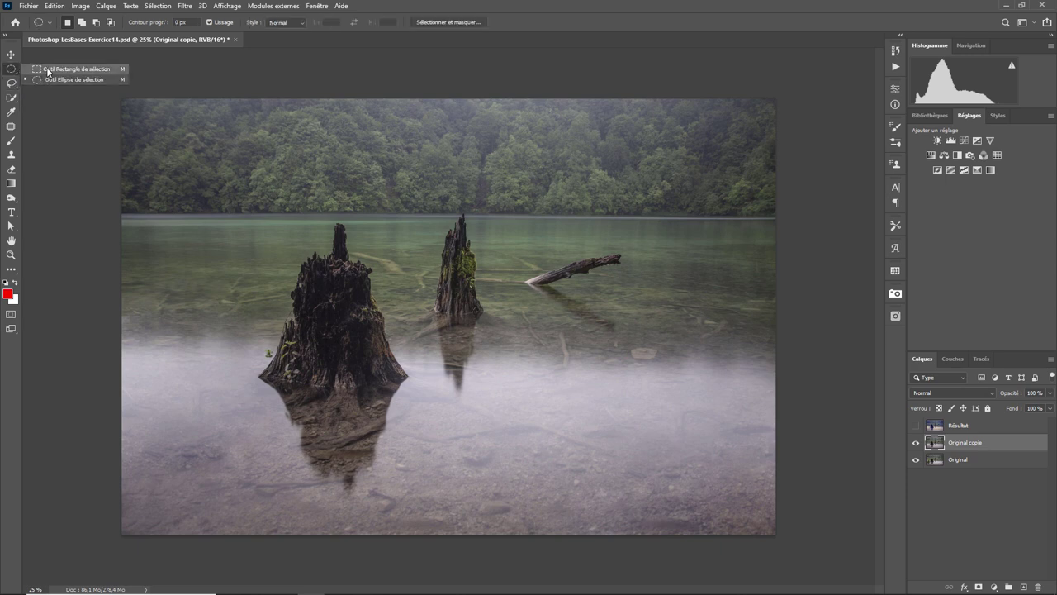
pyautogui.click(49, 69)
pyautogui.moveTo(94, 84); pyautogui.dragTo(796, 251)
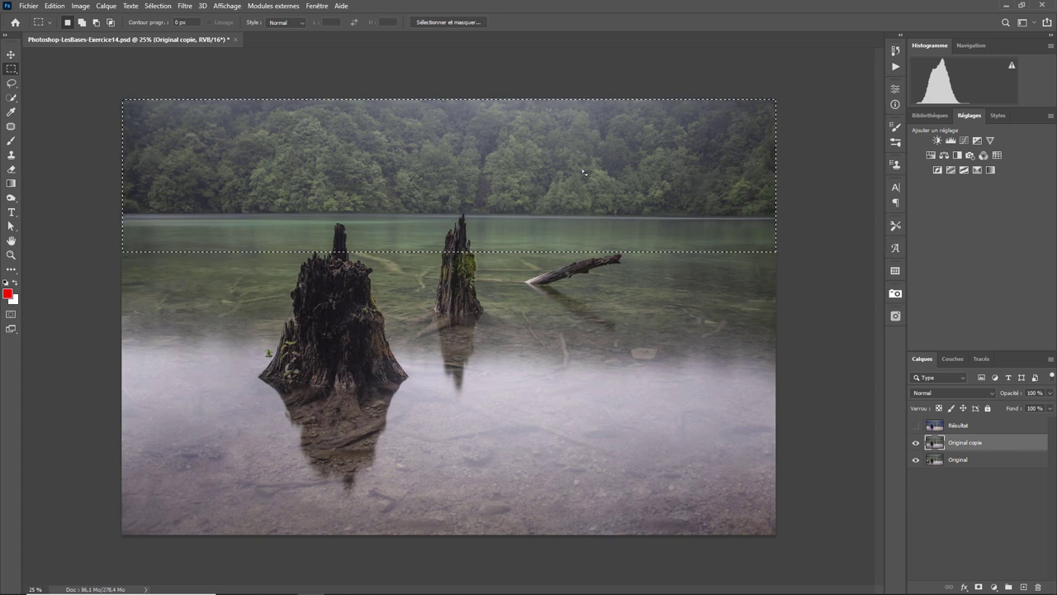
pyautogui.rightClick(547, 189)
pyautogui.click(610, 264)
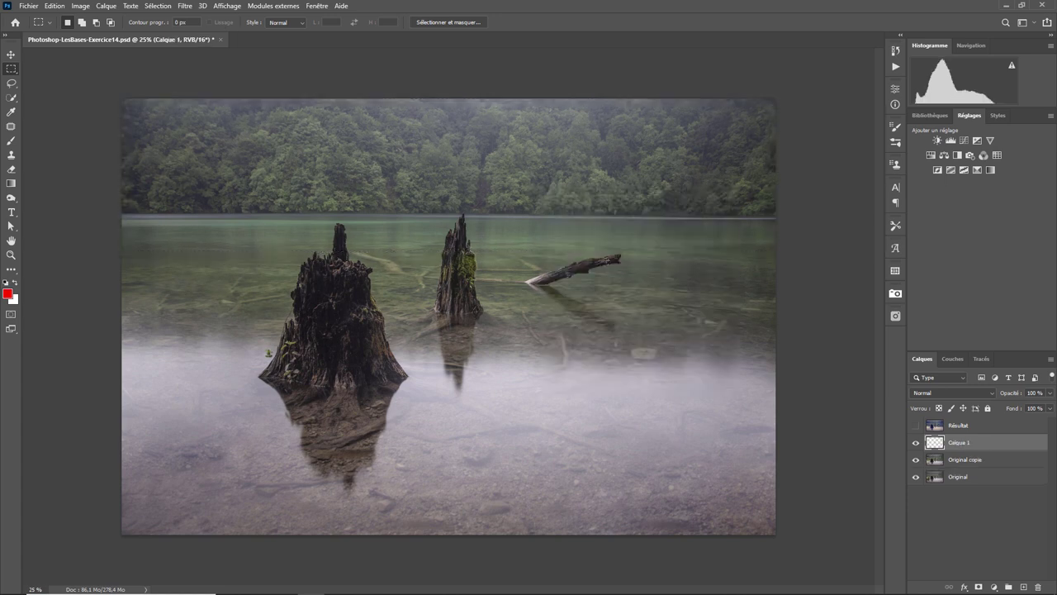
# - Hide Original copie and Original so the new strip shows alone at 50%
pyautogui.click(915, 460)
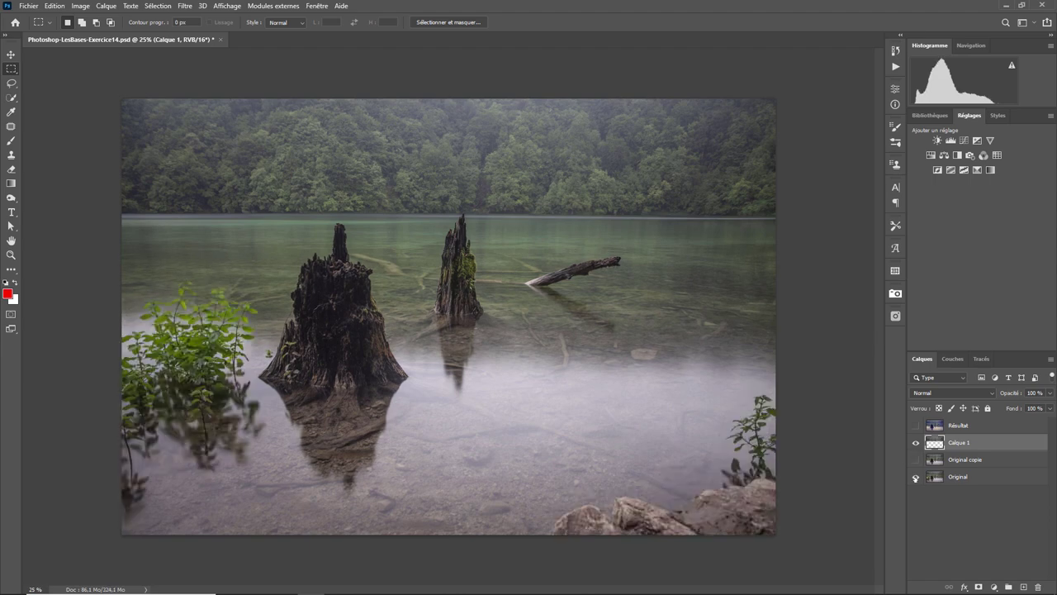
pyautogui.click(915, 477)
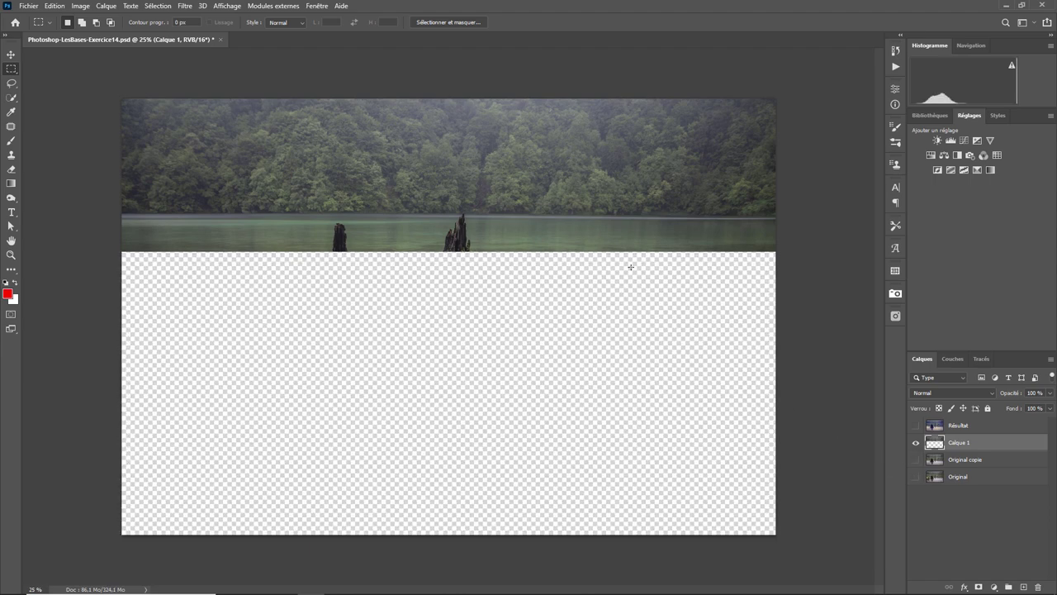
pyautogui.hotkey('ctrl', '+')
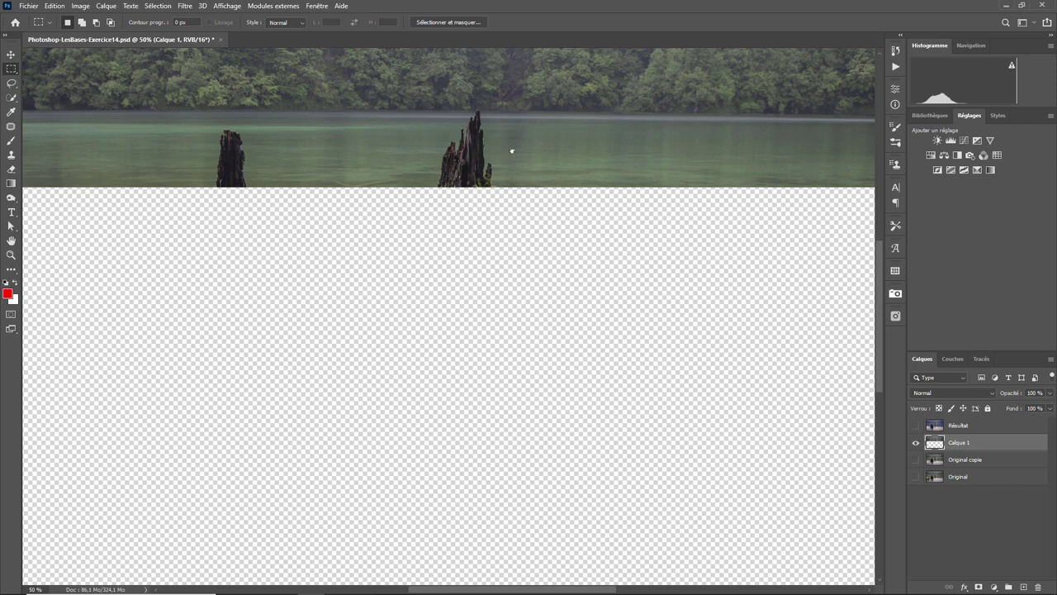
pyautogui.moveTo(512, 151); pyautogui.dragTo(545, 255)
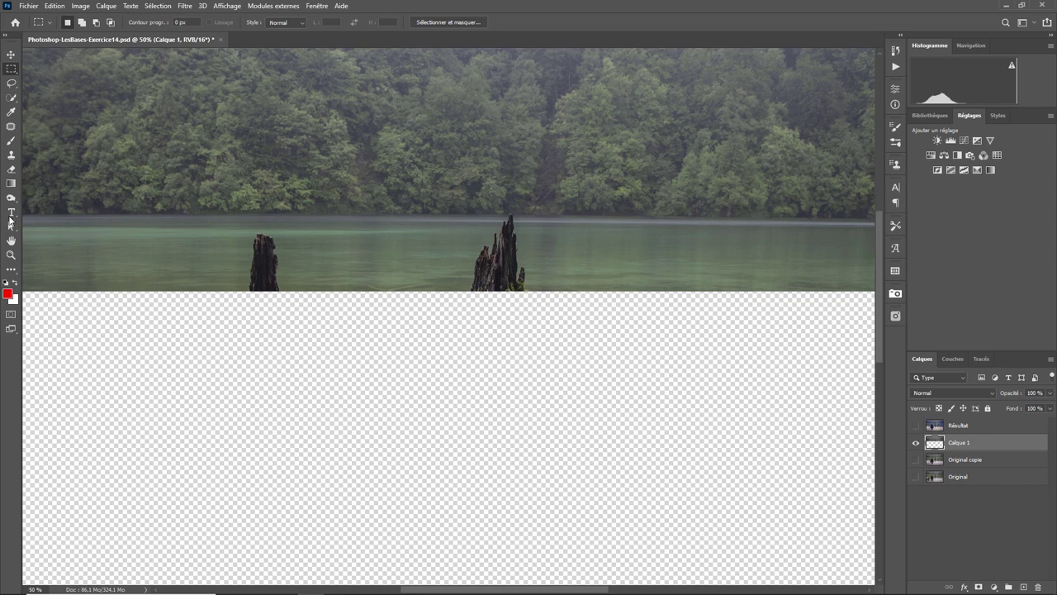
pyautogui.click(11, 155)
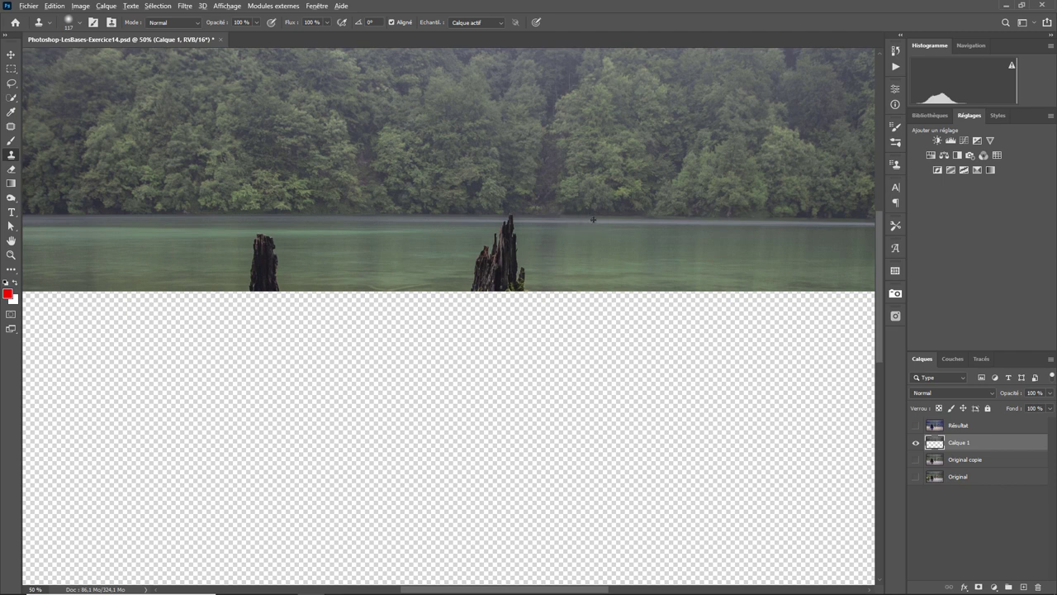
# - Clone water over the stumps and along the shoreline on Calque 1
pyautogui.moveTo(521, 214)
pyautogui.mouseDown()
pyautogui.moveTo(499, 247)
pyautogui.moveTo(532, 252)
pyautogui.moveTo(489, 266)
pyautogui.moveTo(500, 271)
pyautogui.moveTo(507, 254)
pyautogui.moveTo(524, 272)
pyautogui.moveTo(482, 278)
pyautogui.mouseUp()
pyautogui.moveTo(526, 278); pyautogui.dragTo(516, 288)
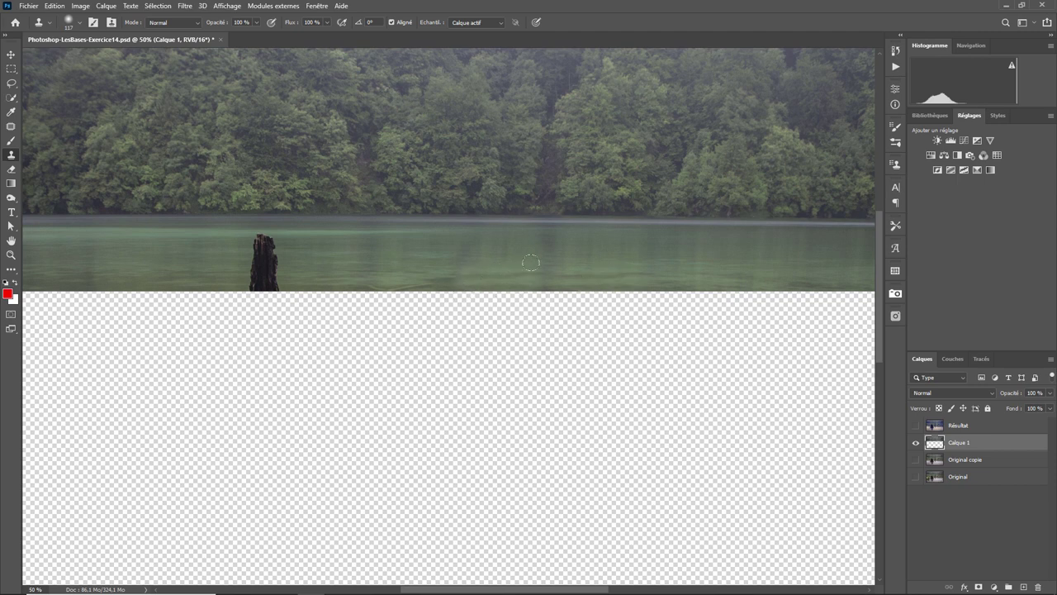
pyautogui.moveTo(372, 273); pyautogui.dragTo(601, 288)
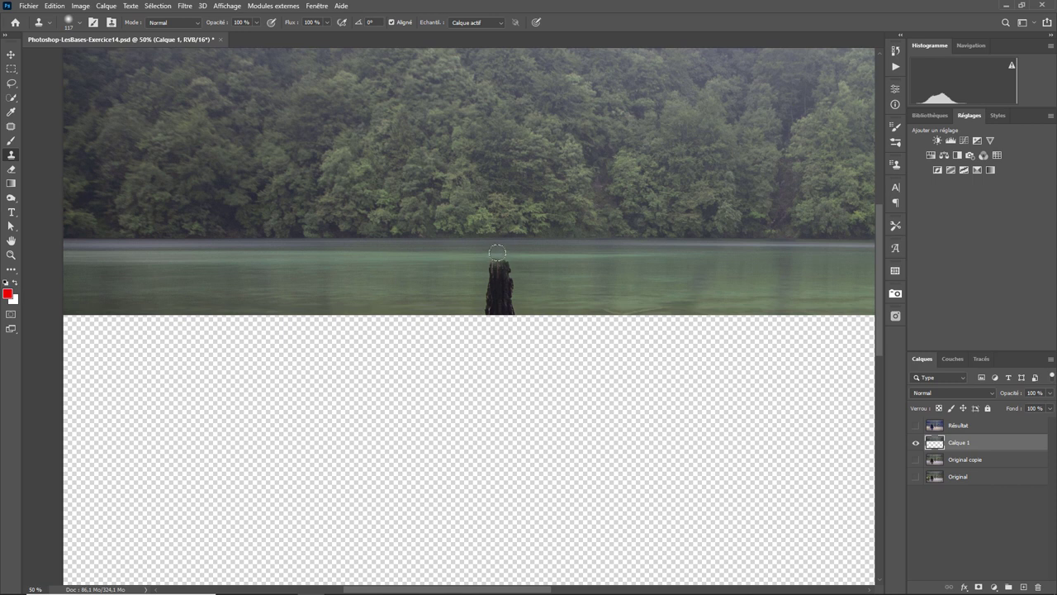
pyautogui.moveTo(498, 252); pyautogui.dragTo(517, 306)
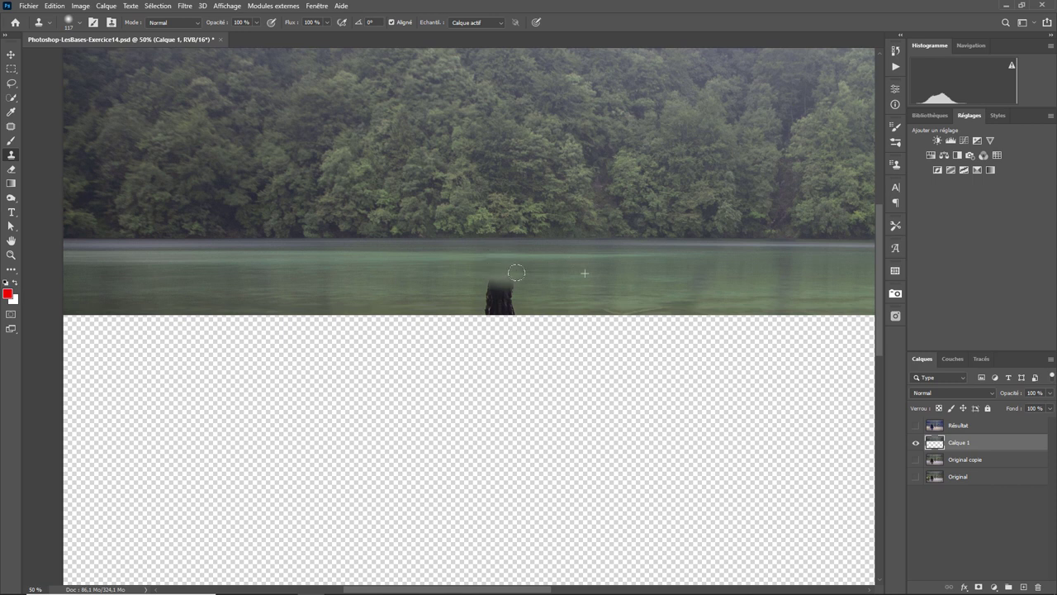
pyautogui.click(492, 314)
pyautogui.moveTo(537, 314); pyautogui.dragTo(484, 316)
# - Zoom out, shrink the brush, and keep Calque 1 as the active layer
pyautogui.hotkey('ctrl', '-')
pyautogui.hotkey('ctrl', '-')
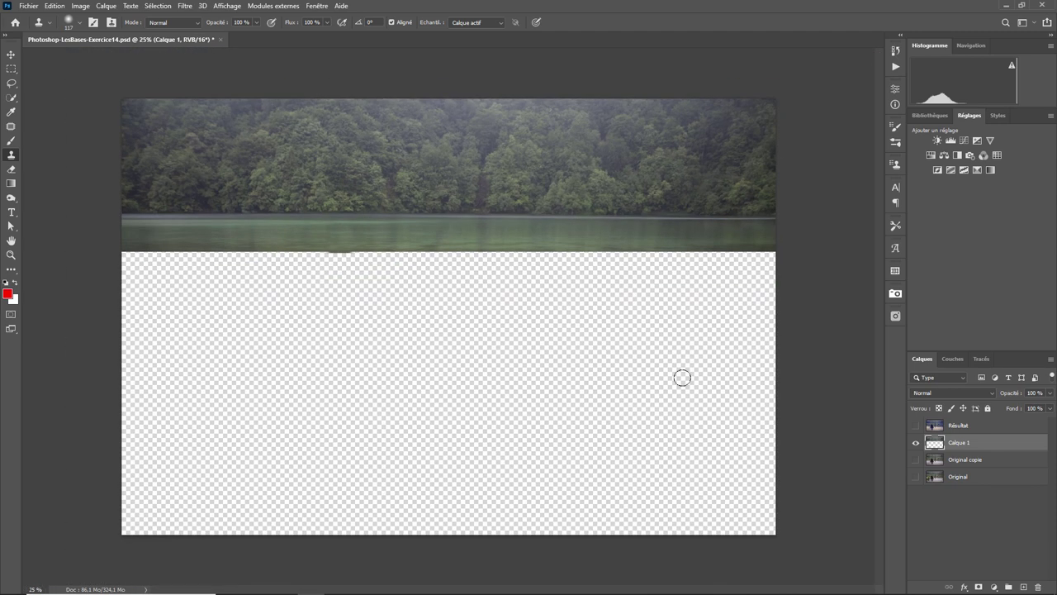
pyautogui.press('[')
pyautogui.press('[')
pyautogui.press('[')
pyautogui.click(957, 461)
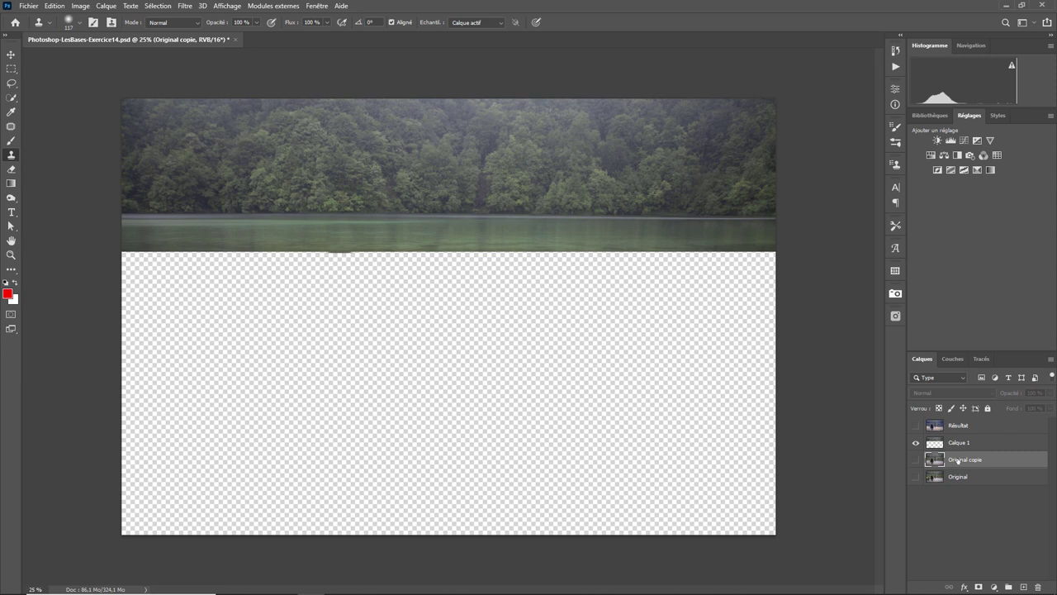
pyautogui.click(958, 443)
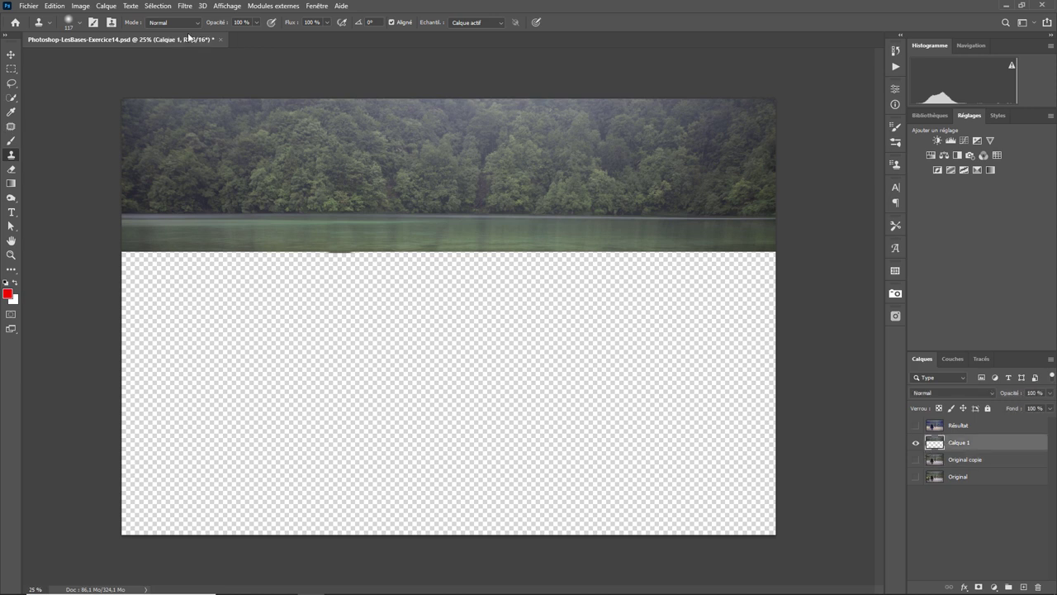
# - Apply a Flou gaussien with Rayon 9 to Calque 1, then add a layer mask
pyautogui.click(185, 7)
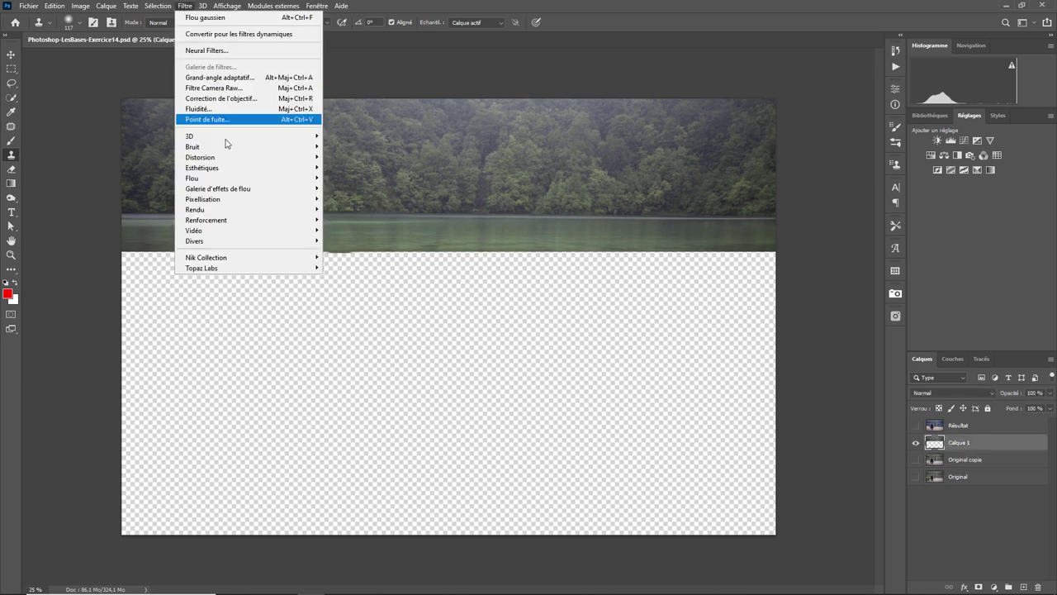
pyautogui.moveTo(191, 177)
pyautogui.click(351, 230)
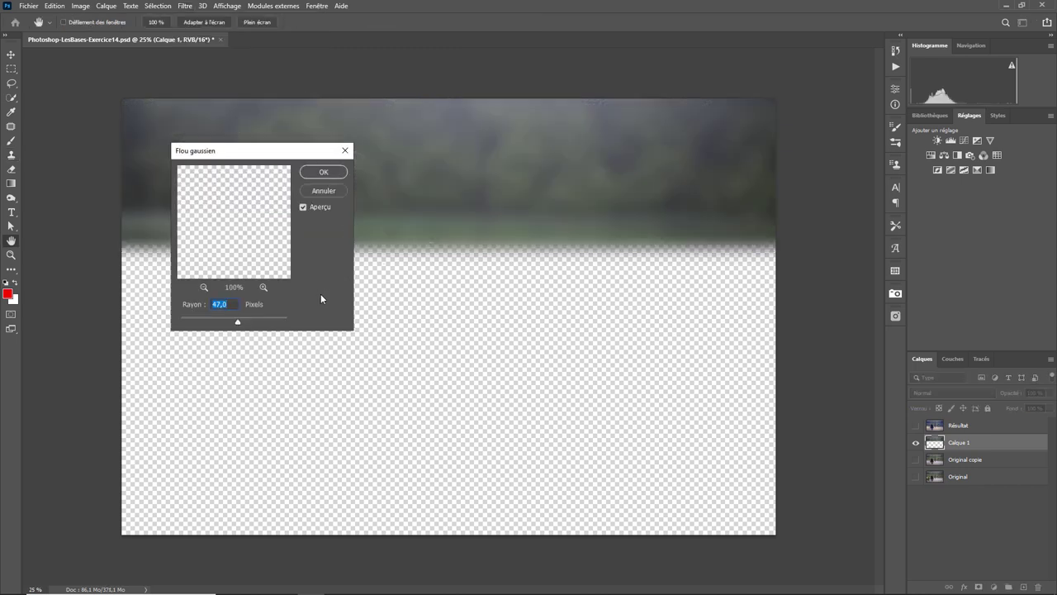
pyautogui.press('BackSpace')
pyautogui.write('9')
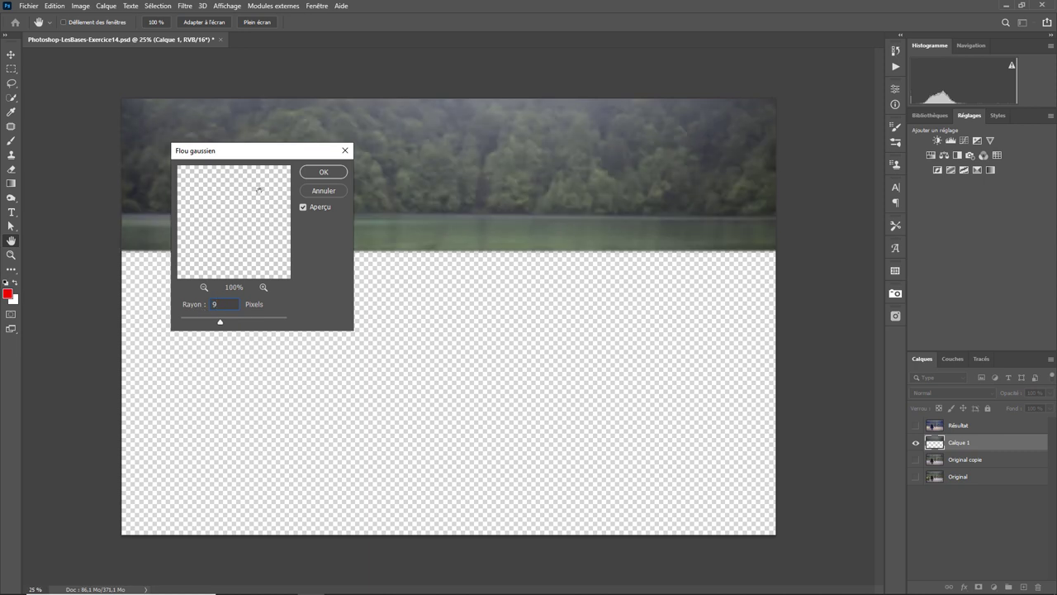
pyautogui.click(328, 173)
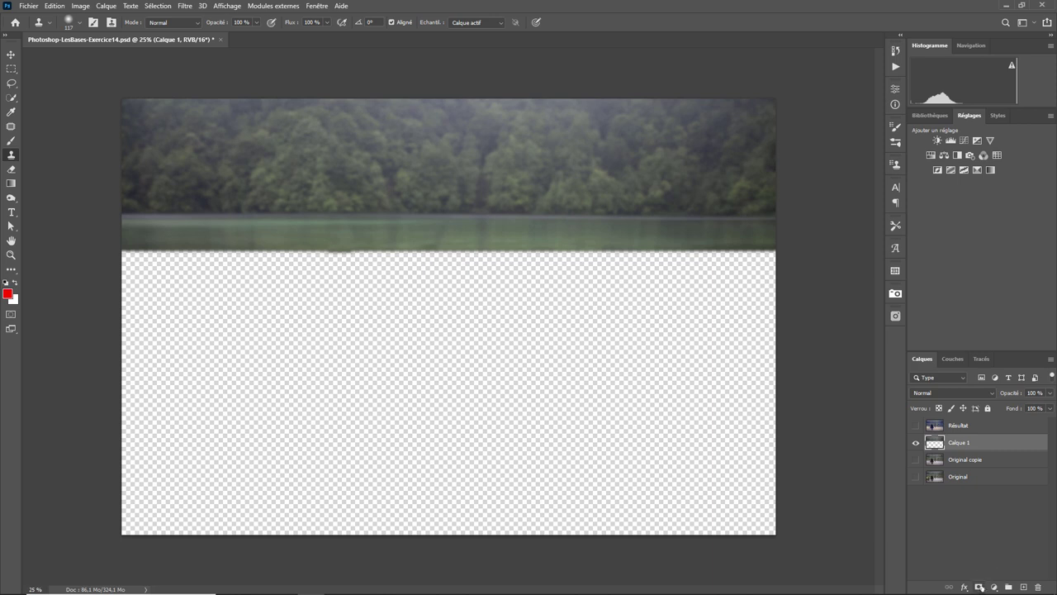
pyautogui.click(979, 587)
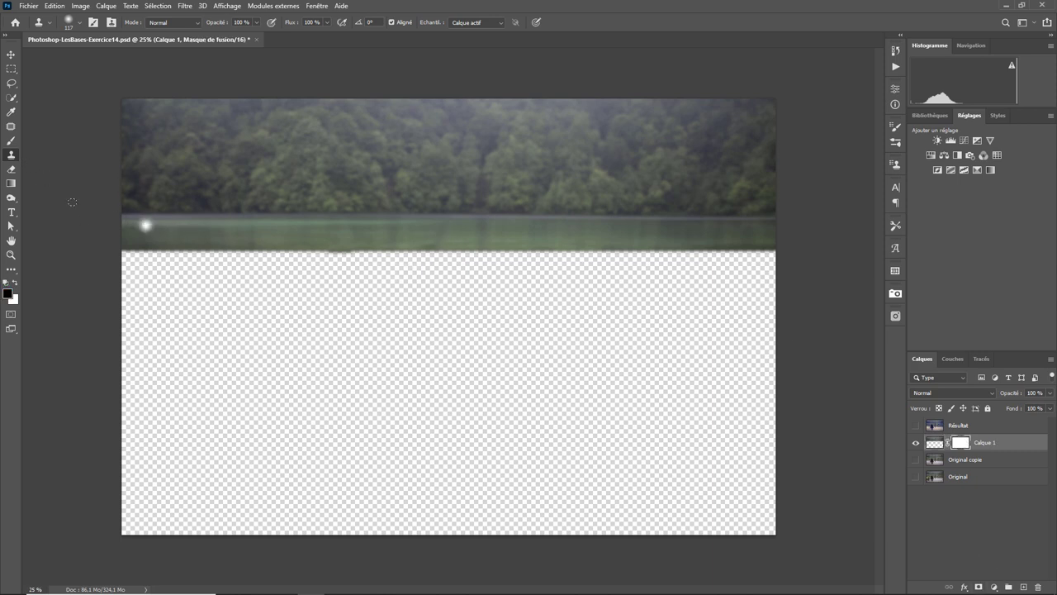
# - Draw a Premier plan -> arrière-plan gradient on Calque 1's mask, redone to fade from treeline to water
pyautogui.click(10, 183)
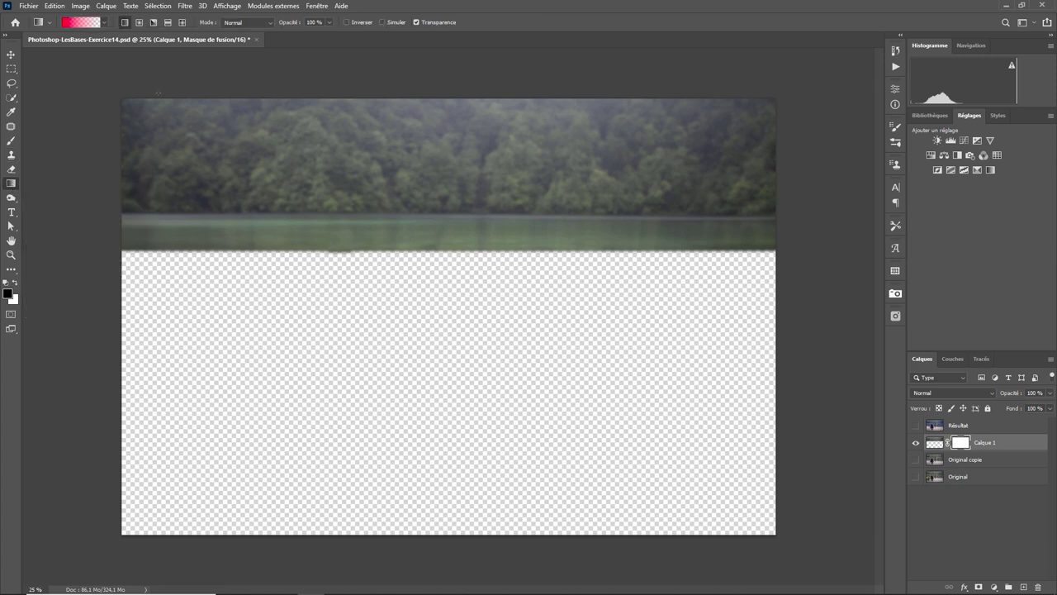
pyautogui.click(96, 22)
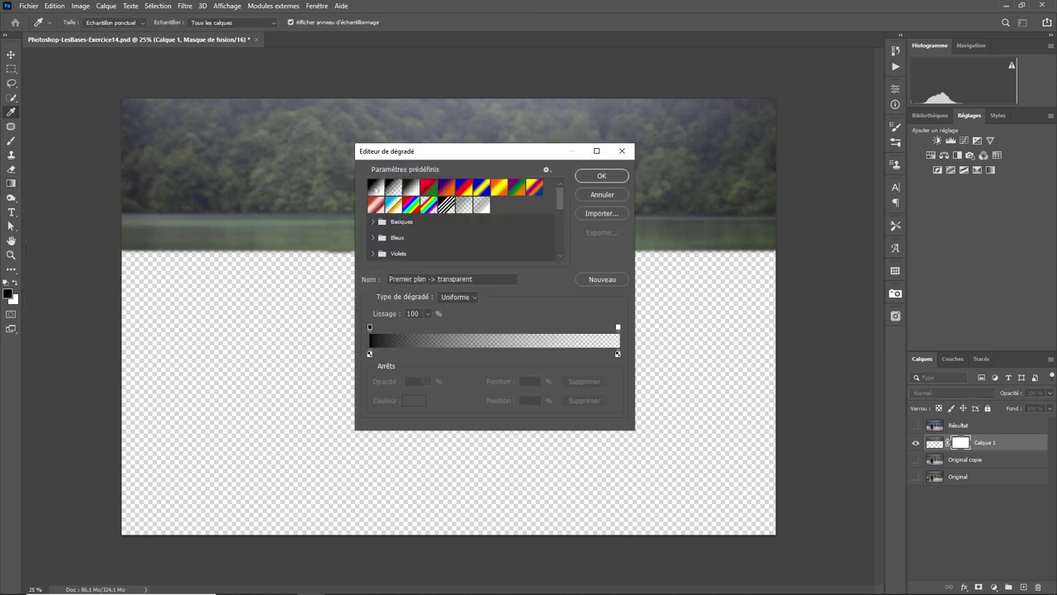
pyautogui.click(375, 189)
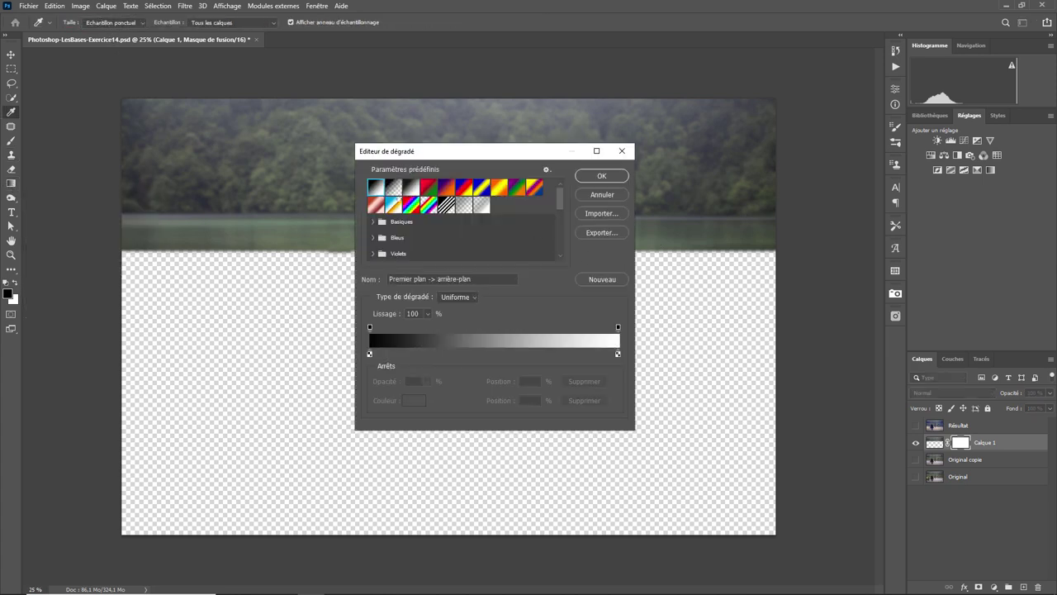
pyautogui.click(596, 179)
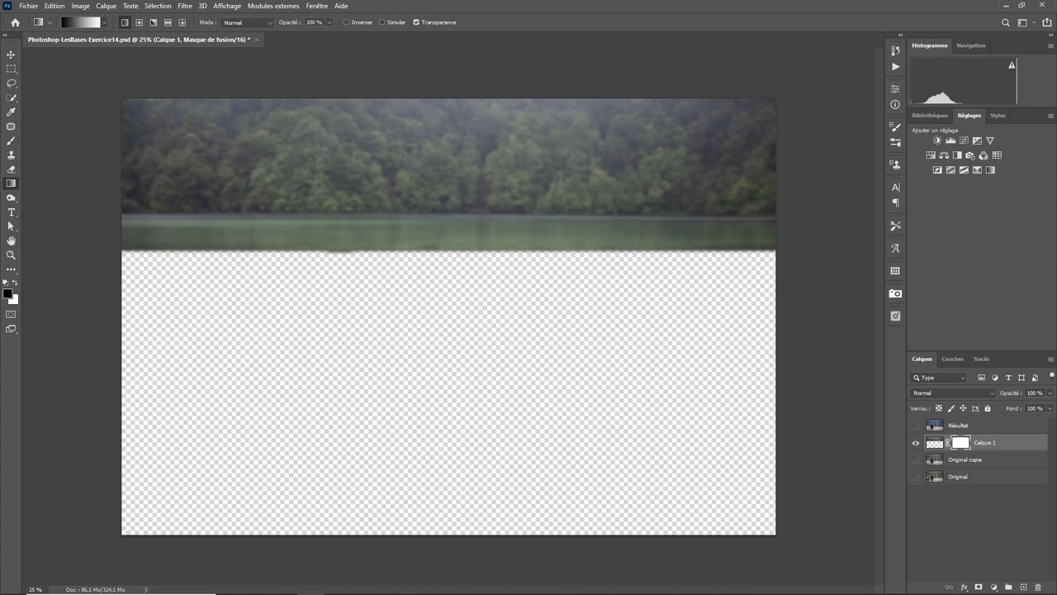
pyautogui.moveTo(474, 249); pyautogui.dragTo(474, 214)
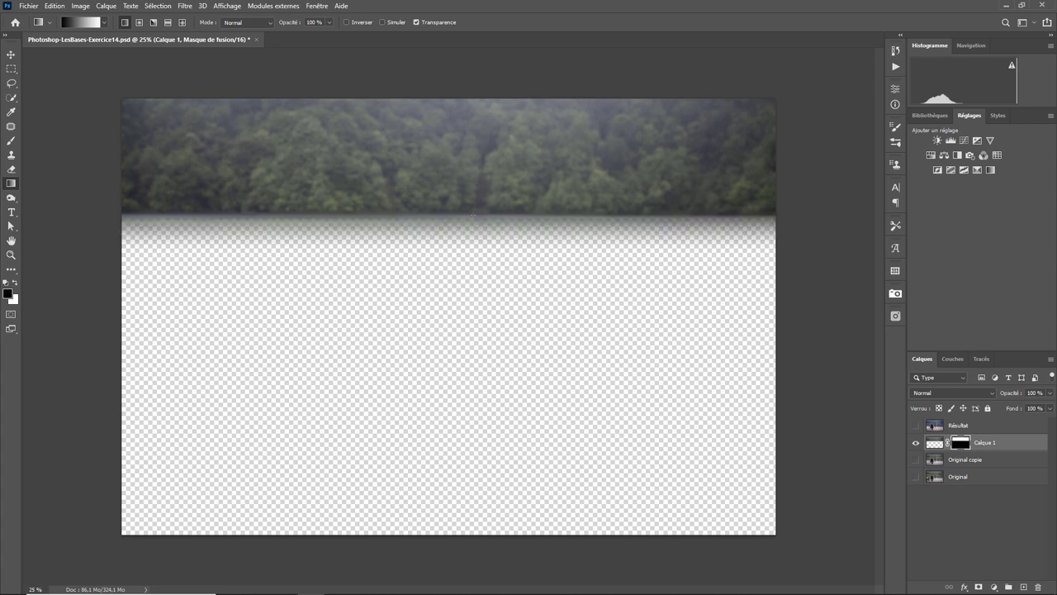
pyautogui.hotkey('ctrl', 'z')
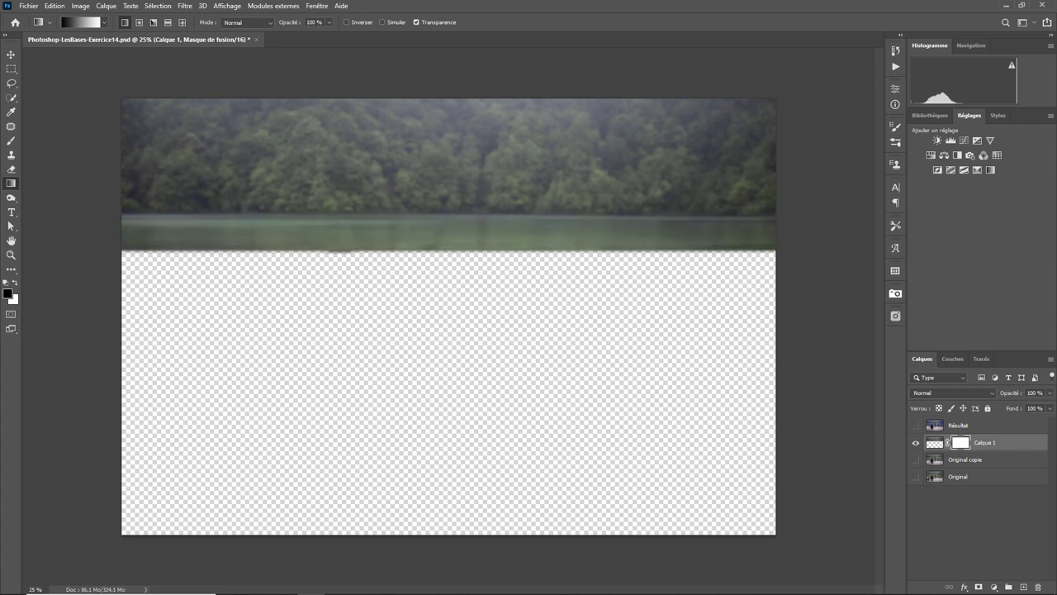
pyautogui.moveTo(450, 219)
pyautogui.mouseDown()
pyautogui.moveTo(450, 251)
pyautogui.moveTo(450, 216)
pyautogui.mouseUp()
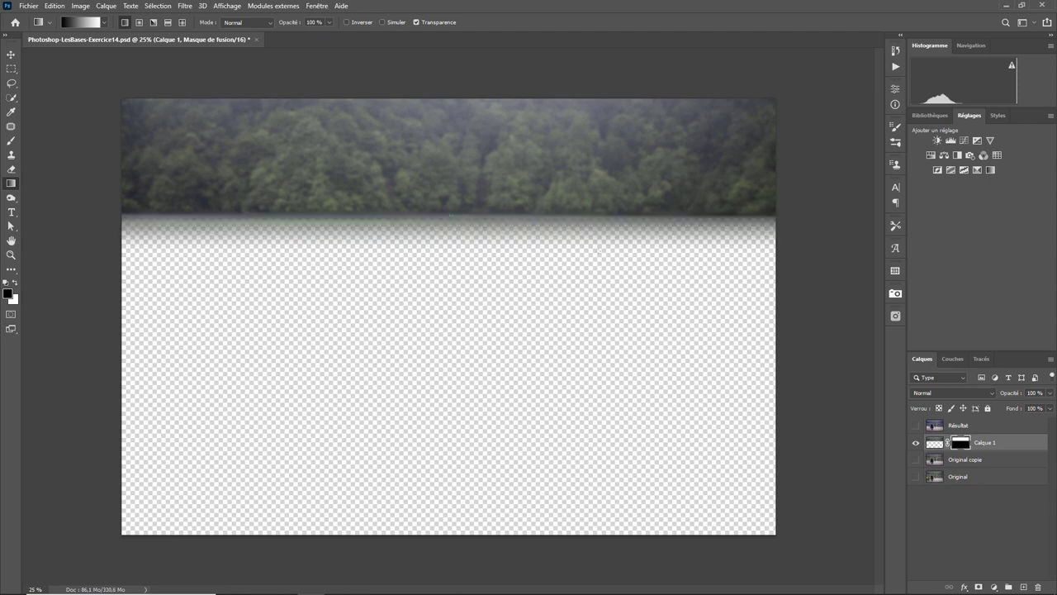
pyautogui.scroll(3, 651, 276)
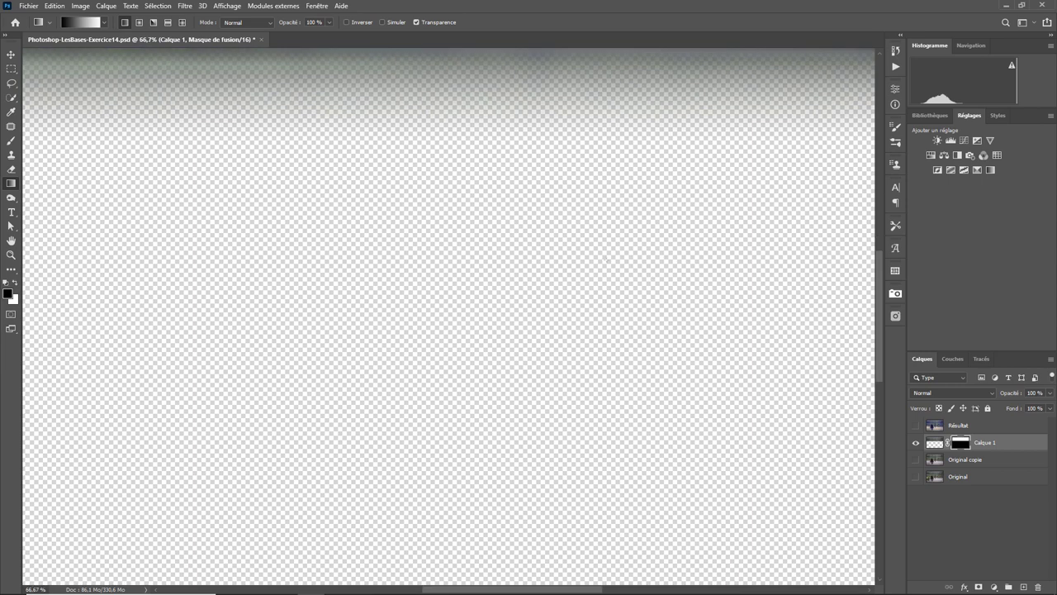
# - Show Original copie and hide Calque 1, with the whole photo in view
pyautogui.moveTo(565, 214); pyautogui.dragTo(557, 398)
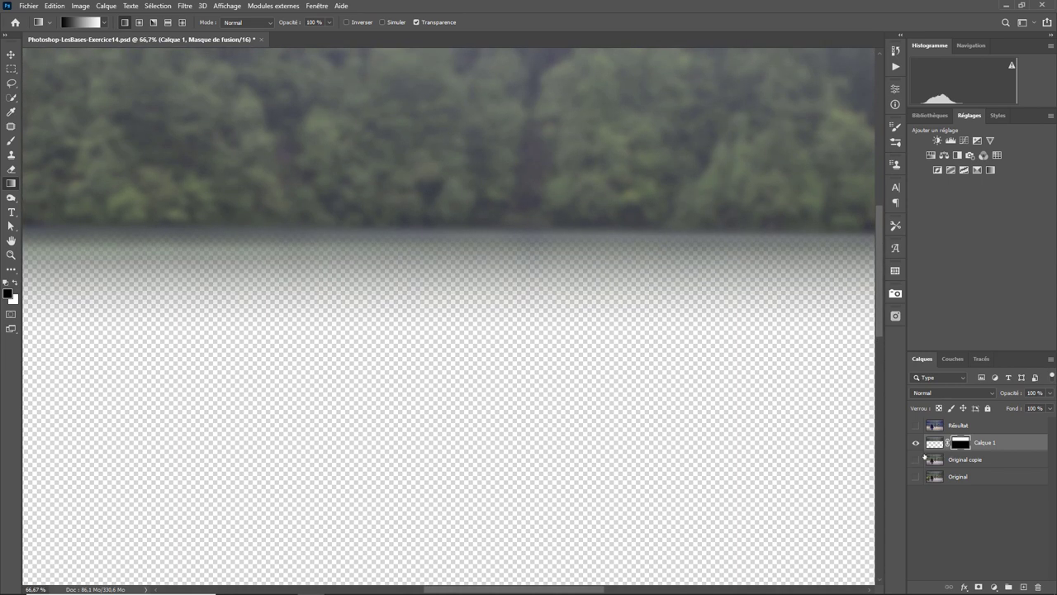
pyautogui.click(915, 459)
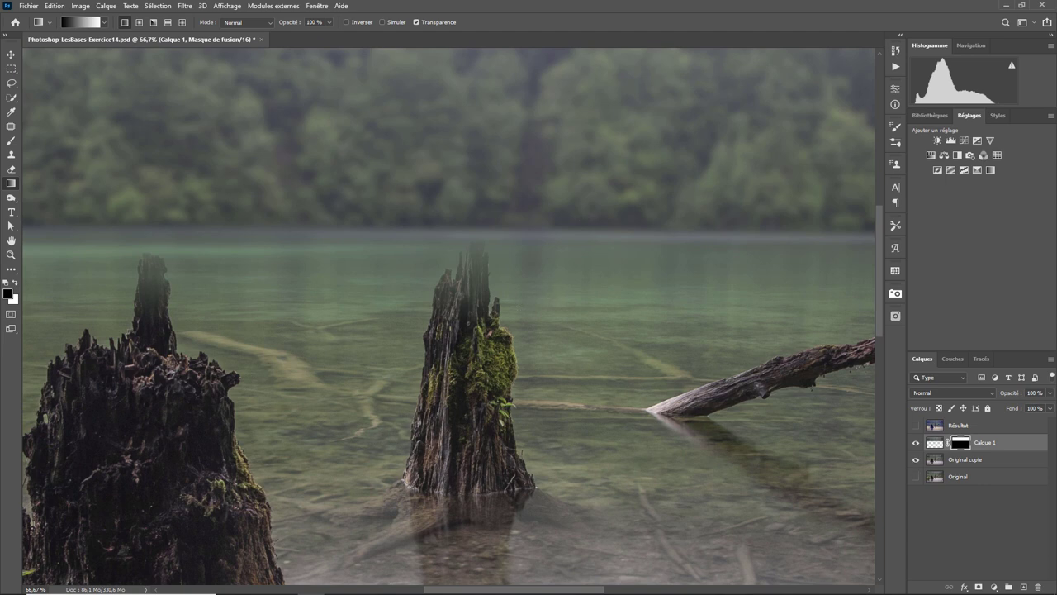
pyautogui.hotkey('ctrl', '-')
pyautogui.hotkey('ctrl', '-')
pyautogui.hotkey('ctrl', '-')
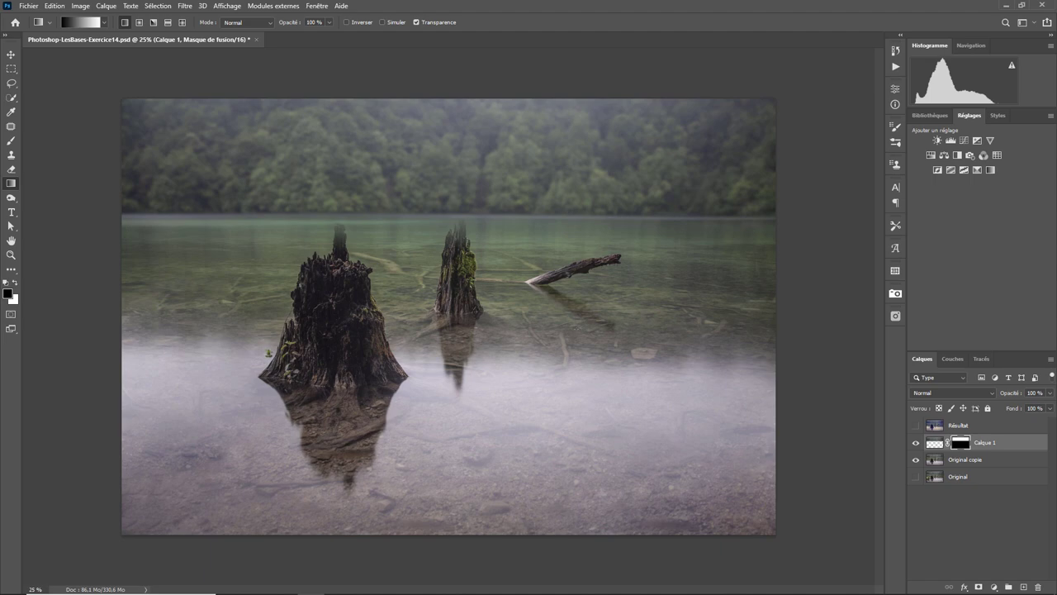
pyautogui.click(915, 444)
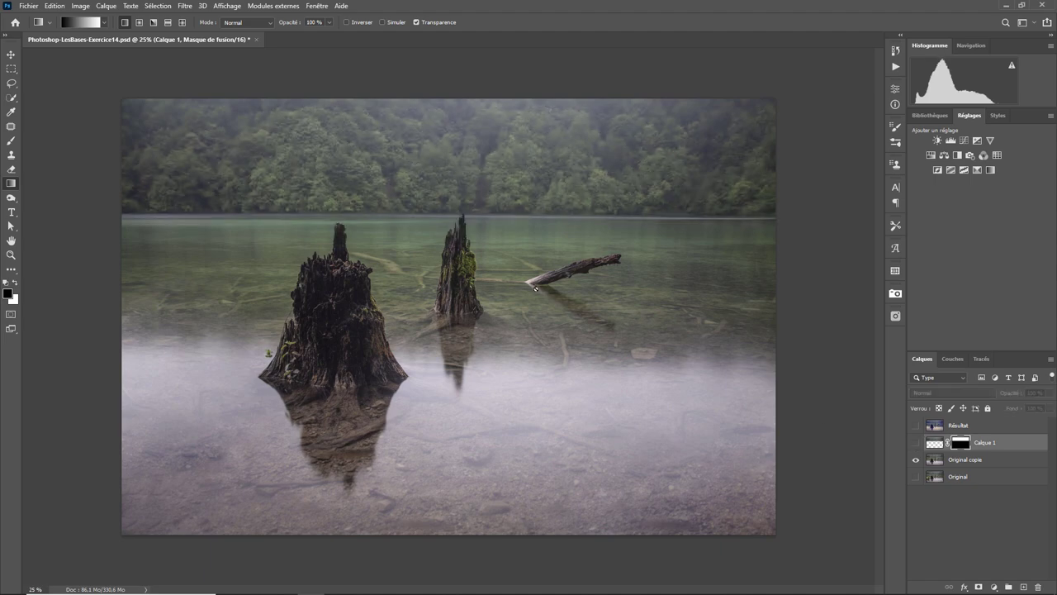
# - Zoom in on the middle stump to inspect it
pyautogui.scroll(2, 535, 287)
pyautogui.scroll(1, 535, 288)
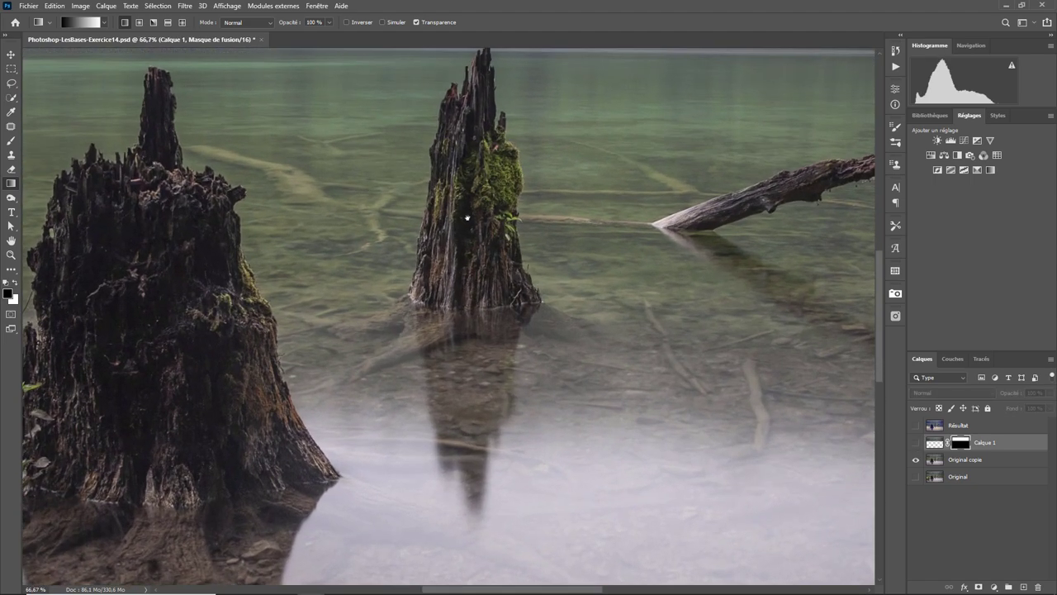
pyautogui.moveTo(468, 218); pyautogui.dragTo(499, 403)
pyautogui.scroll(1, 499, 403)
pyautogui.scroll(1, 499, 403)
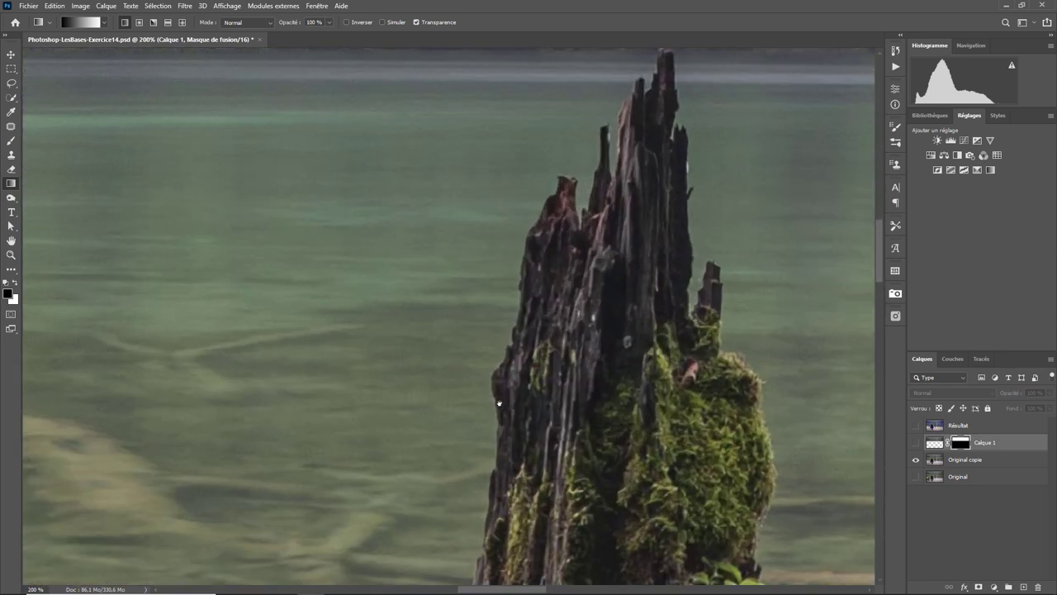
pyautogui.scroll(-1, 568, 431)
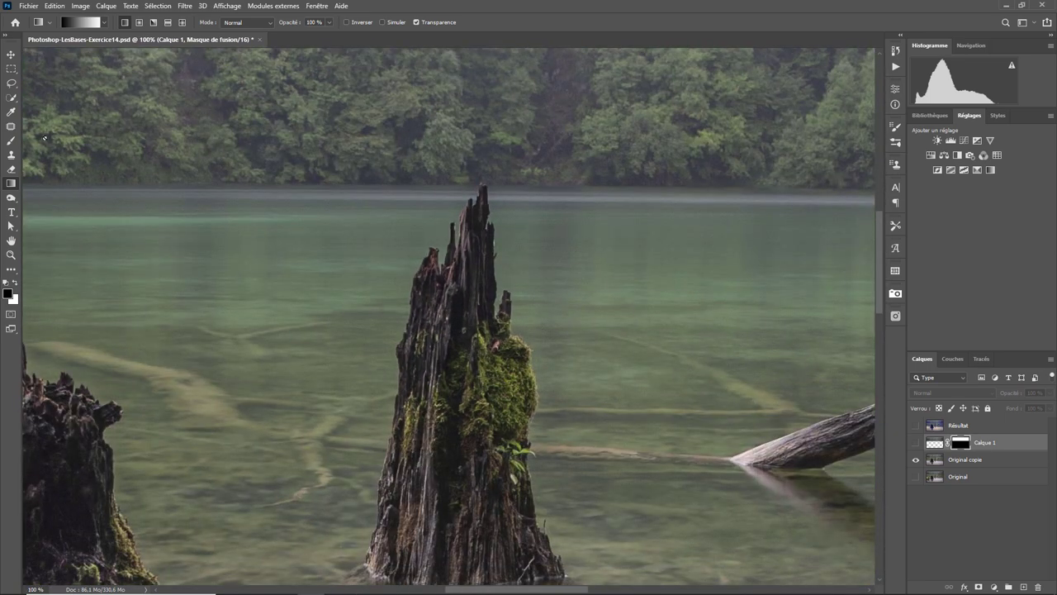
# - Quick-select the top of the middle stump on the Original copie layer
pyautogui.click(13, 98)
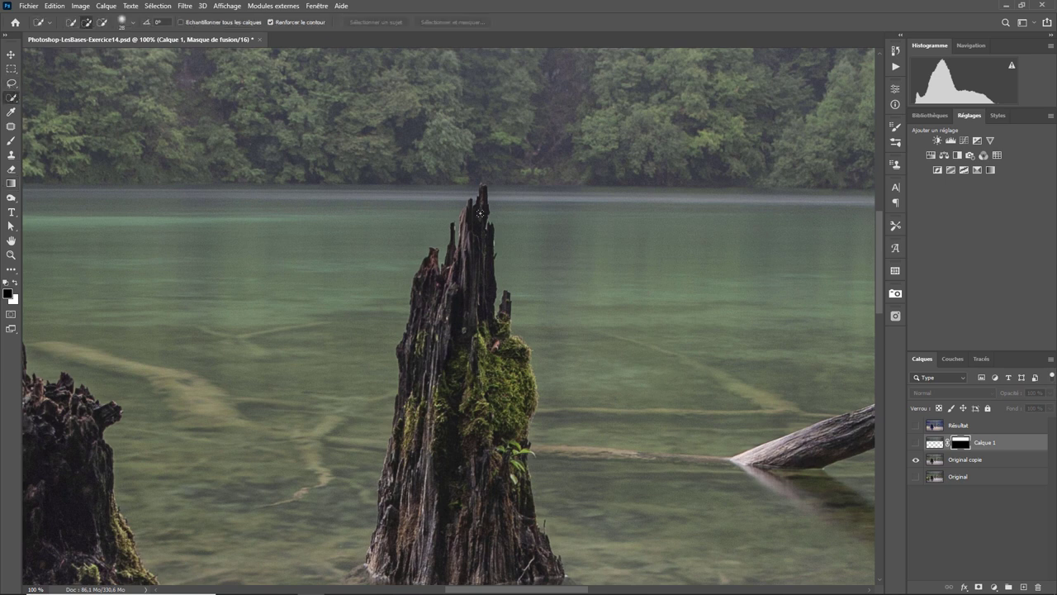
pyautogui.moveTo(479, 210)
pyautogui.mouseDown()
pyautogui.moveTo(468, 285)
pyautogui.moveTo(473, 324)
pyautogui.moveTo(495, 343)
pyautogui.moveTo(479, 211)
pyautogui.mouseUp()
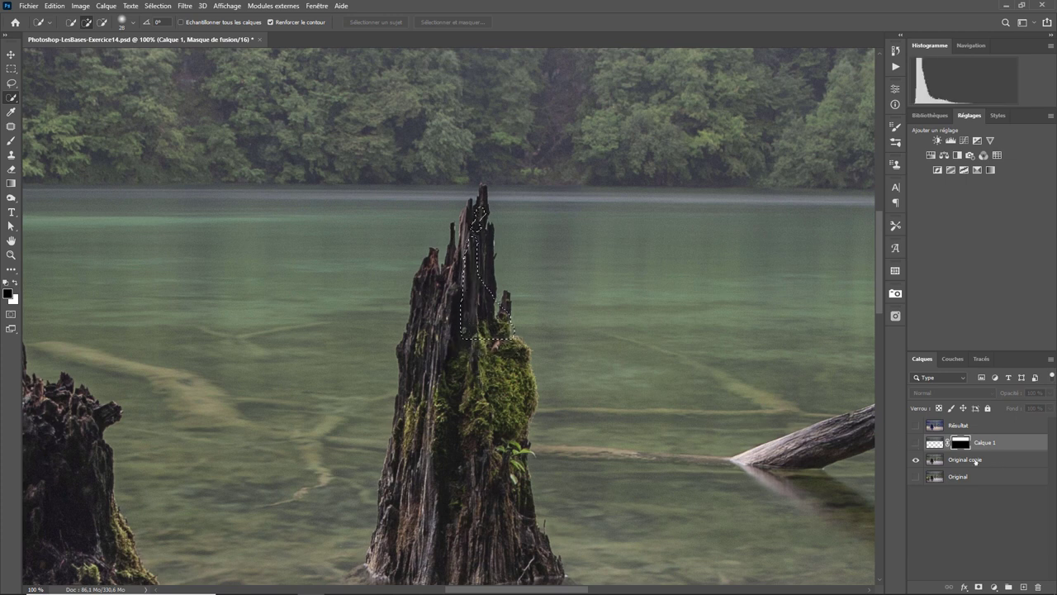
pyautogui.click(964, 459)
pyautogui.hotkey('ctrl', 'd')
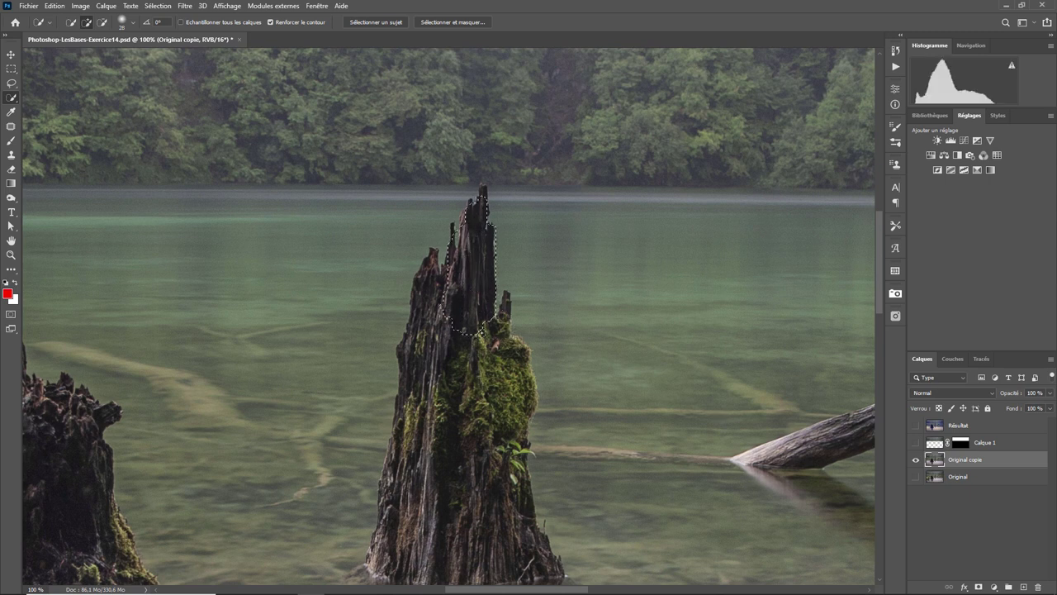
pyautogui.moveTo(480, 218)
pyautogui.mouseDown()
pyautogui.moveTo(506, 349)
pyautogui.moveTo(519, 344)
pyautogui.moveTo(438, 318)
pyautogui.mouseUp()
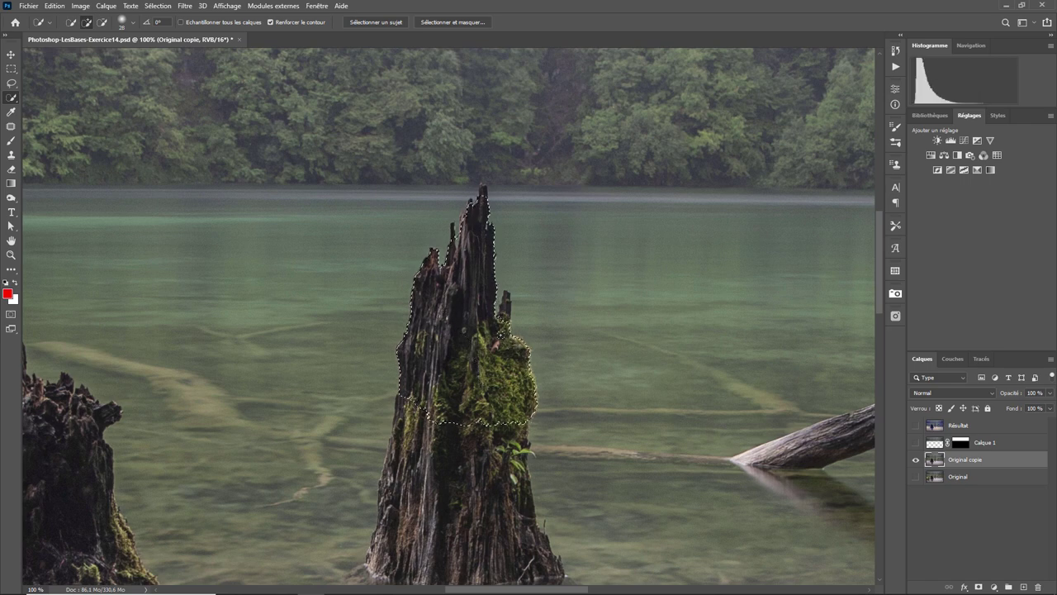
pyautogui.scroll(3, 446, 318)
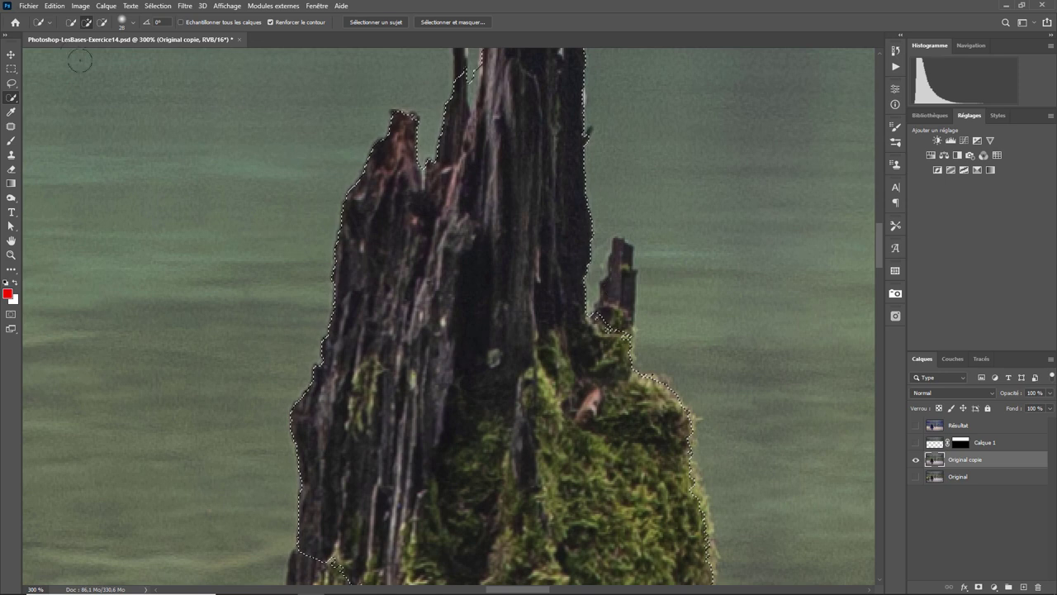
# - With a 14 px brush, add the side stub, the stump's tip and the area between the spires
pyautogui.click(123, 21)
pyautogui.moveTo(87, 55); pyautogui.dragTo(81, 54)
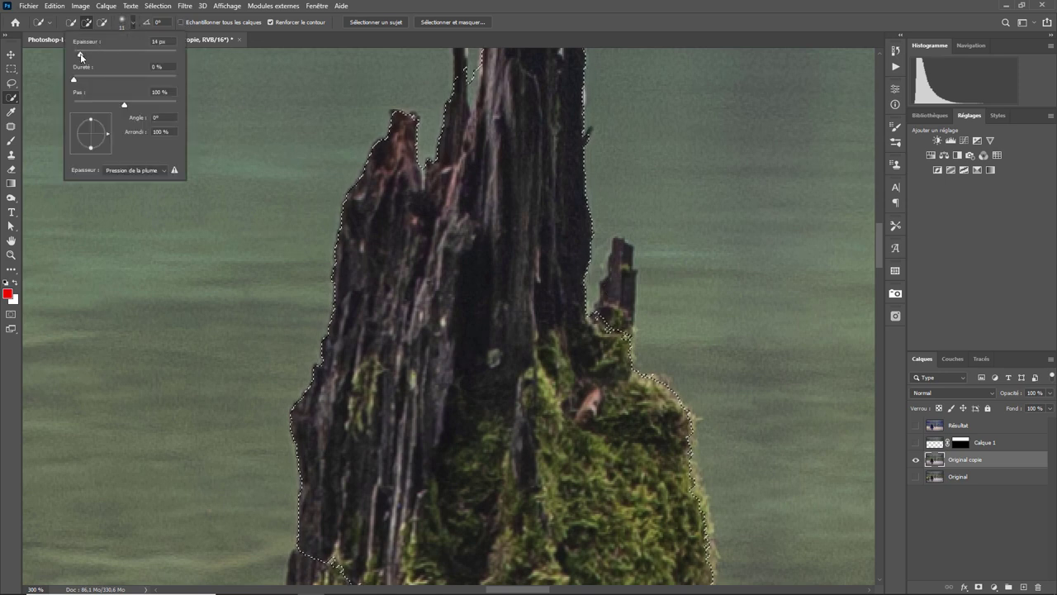
pyautogui.click(624, 272)
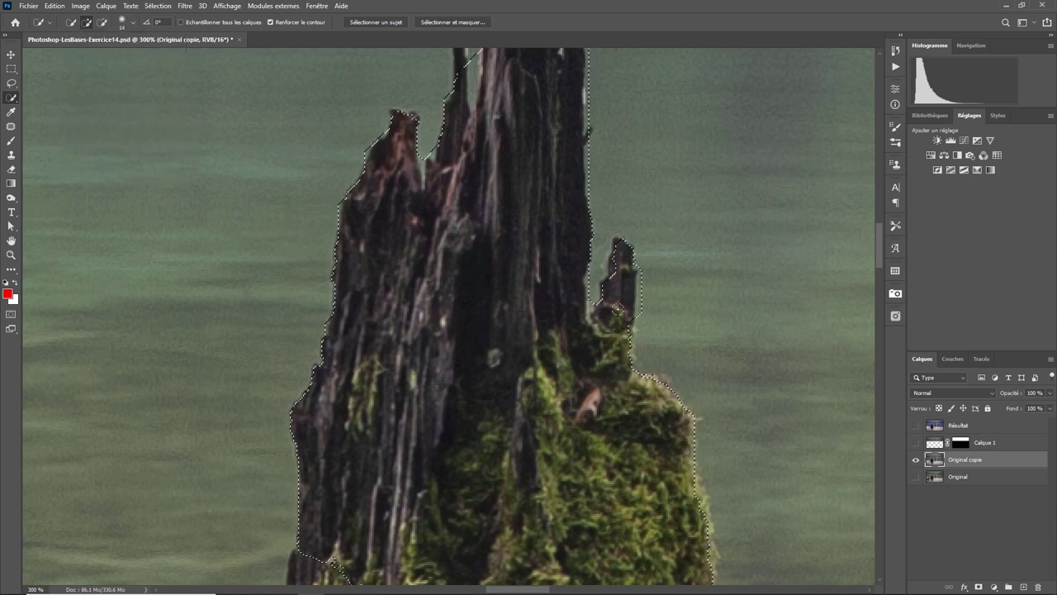
pyautogui.scroll(3, 502, 483)
pyautogui.scroll(3, 510, 496)
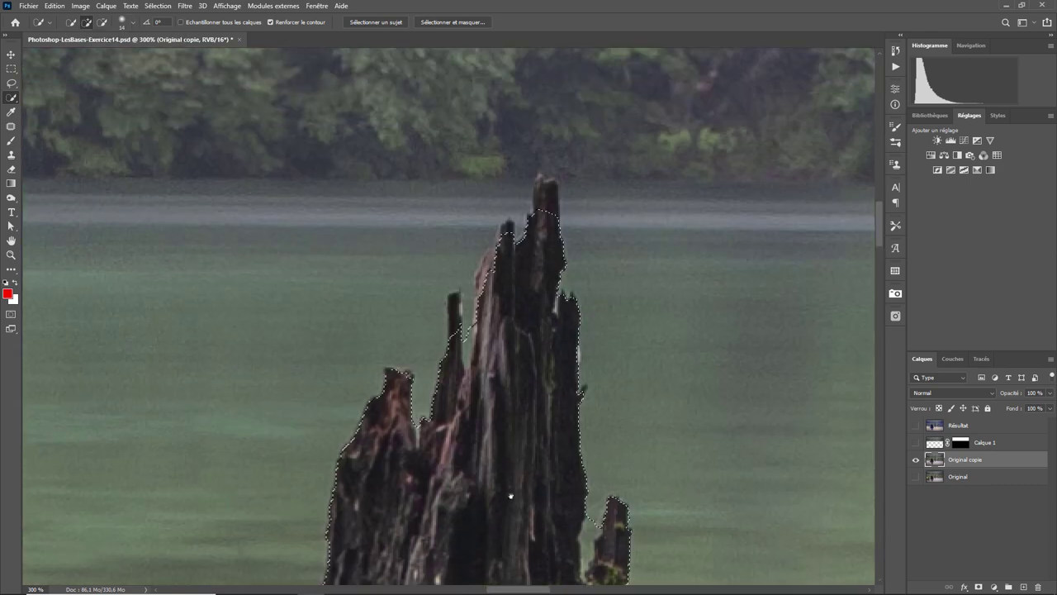
pyautogui.click(549, 176)
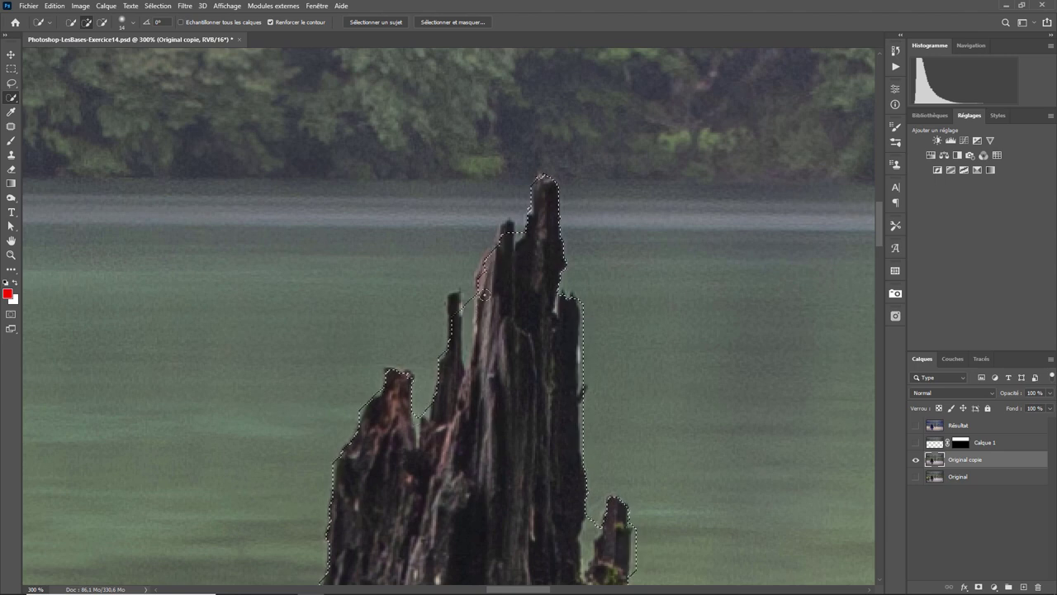
pyautogui.moveTo(458, 310)
pyautogui.mouseDown()
pyautogui.moveTo(500, 246)
pyautogui.moveTo(458, 322)
pyautogui.mouseUp()
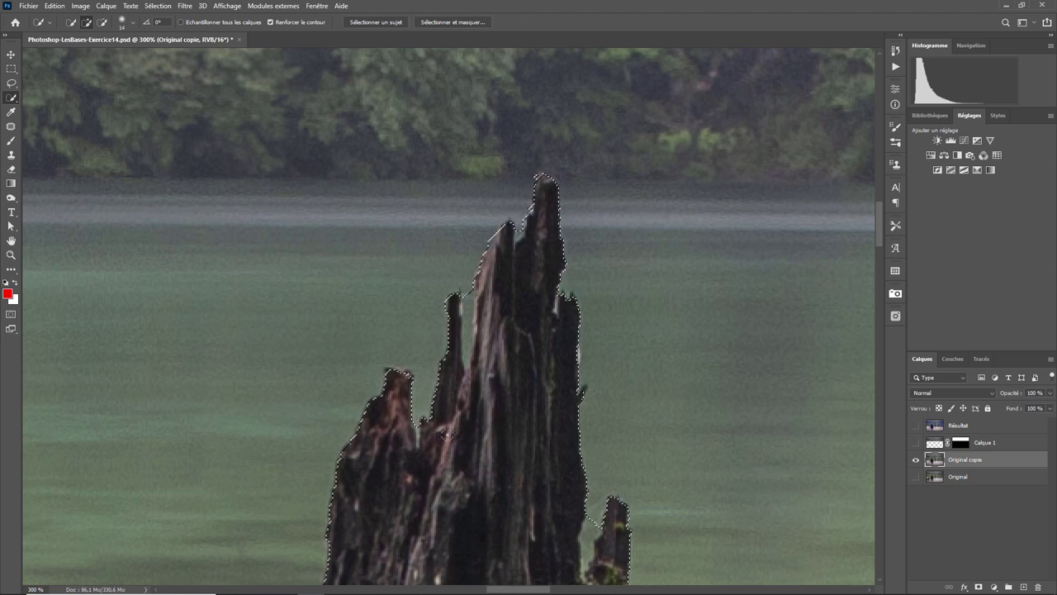
# - Bring the stump's top into view and target Calque 1's layer mask
pyautogui.scroll(-3, 496, 444)
pyautogui.scroll(-1, 479, 314)
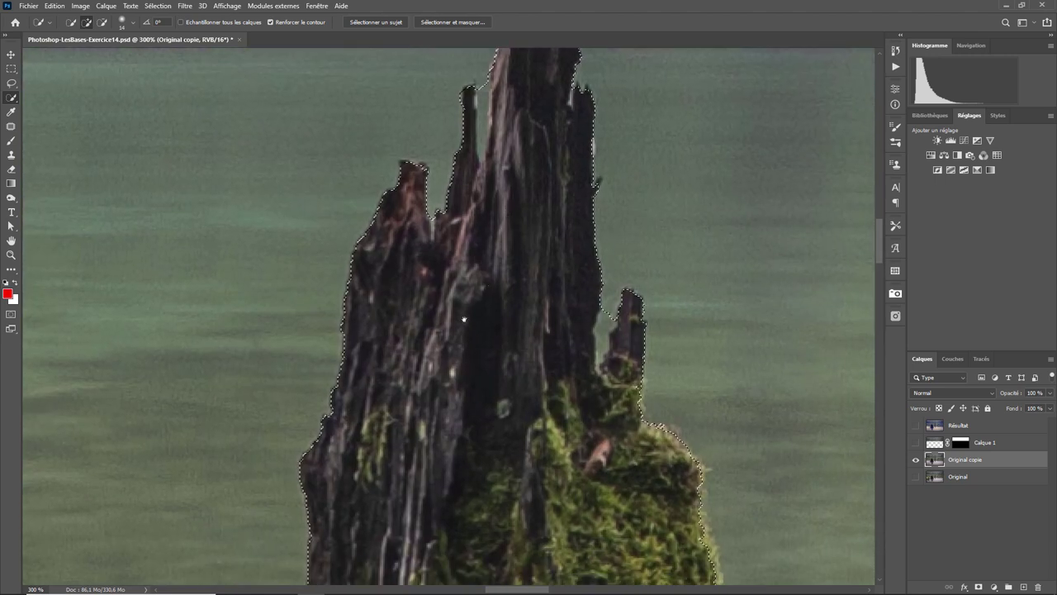
pyautogui.scroll(-1, 471, 297)
pyautogui.scroll(2, 454, 285)
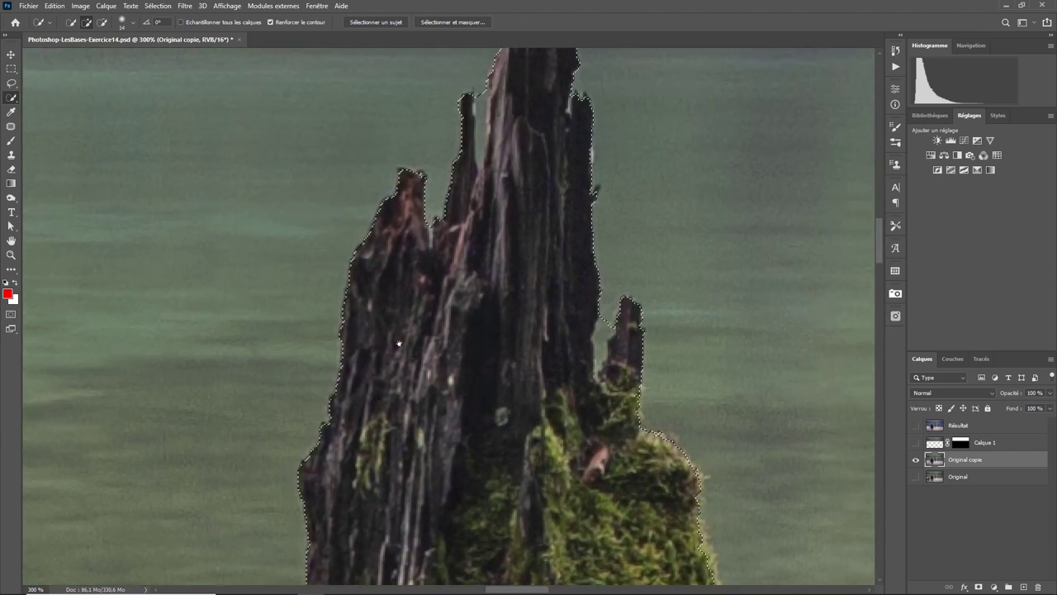
pyautogui.moveTo(447, 281); pyautogui.dragTo(426, 389)
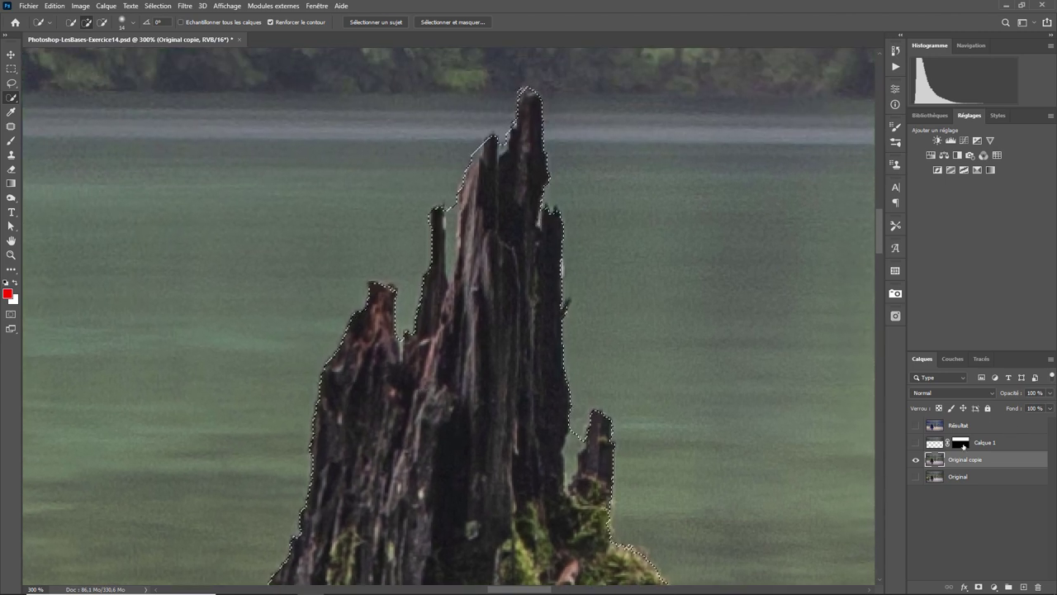
pyautogui.click(960, 443)
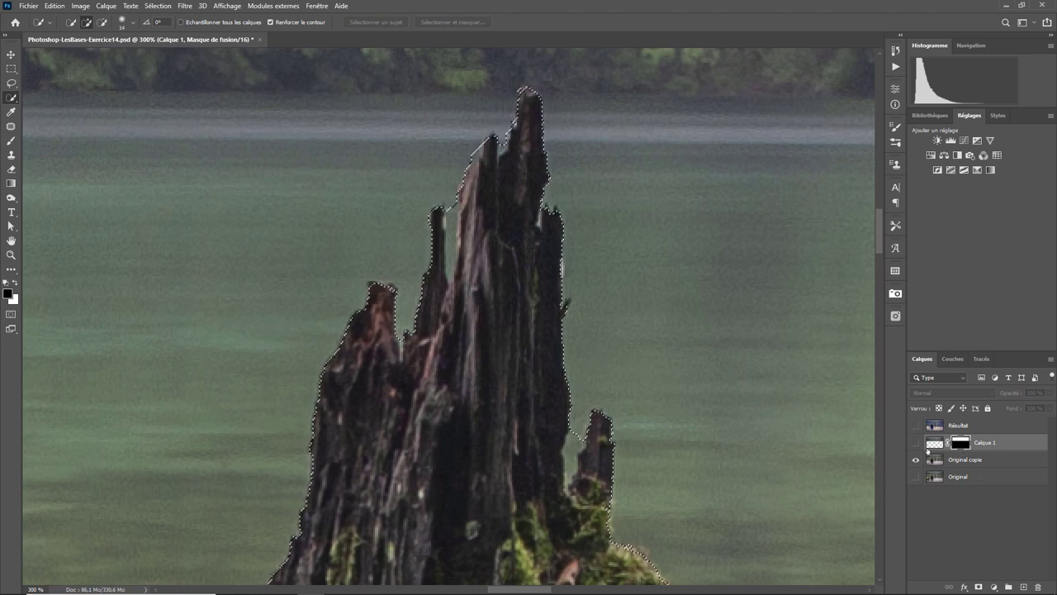
# - Show Calque 1 and fill its mask selection with Noir via Edition > Remplir
pyautogui.click(914, 444)
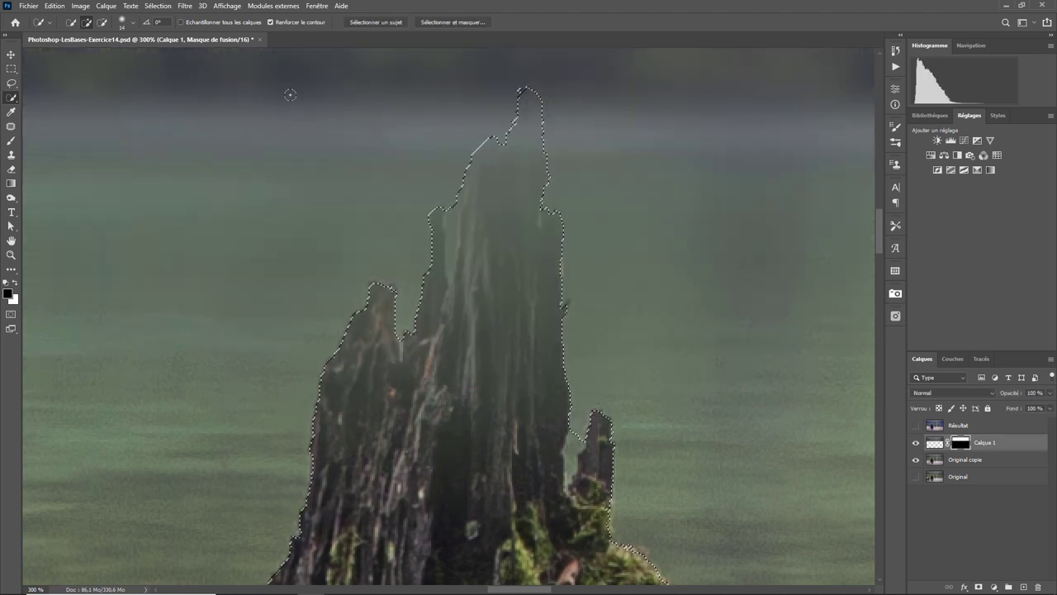
pyautogui.click(54, 6)
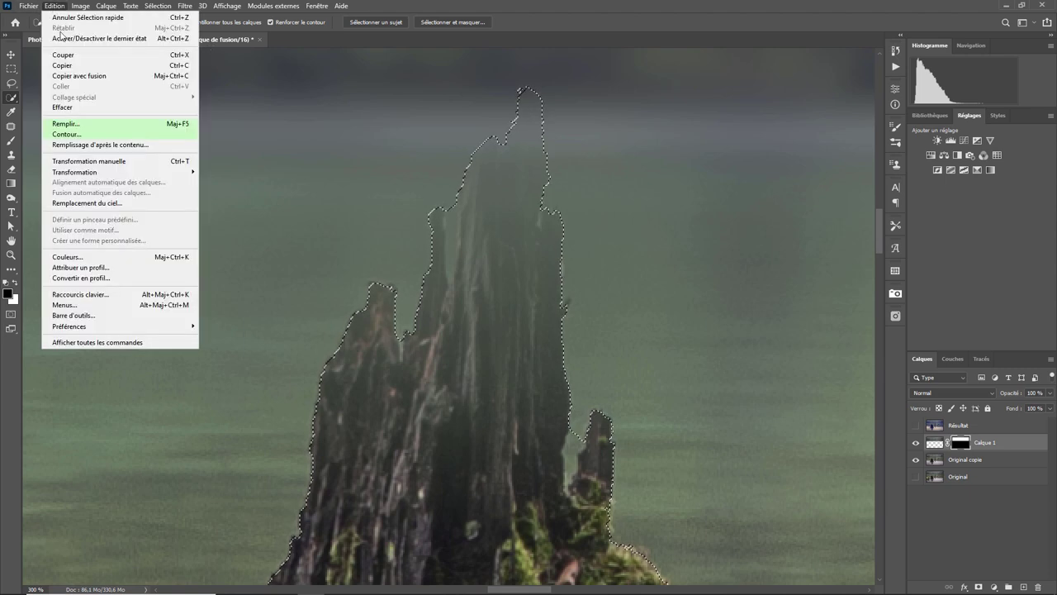
pyautogui.click(80, 123)
pyautogui.click(327, 183)
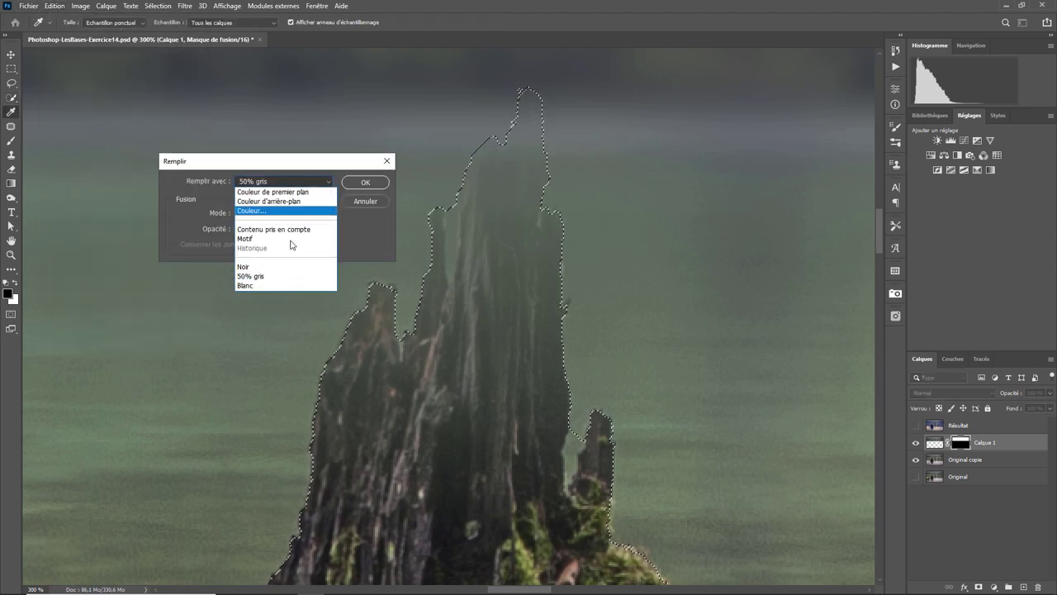
pyautogui.click(256, 266)
pyautogui.click(365, 182)
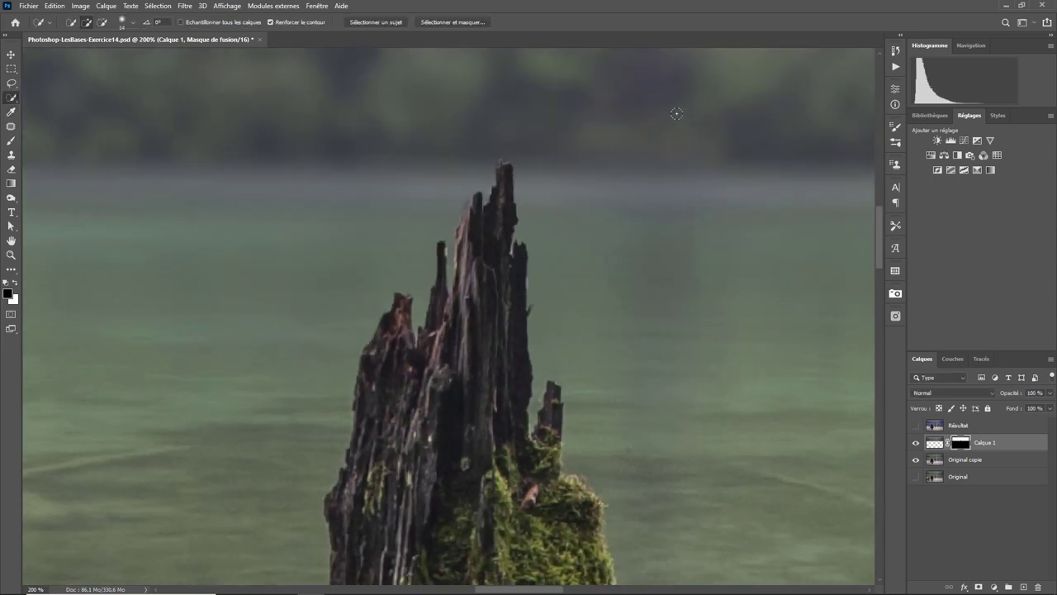
pyautogui.hotkey('ctrl', '-')
pyautogui.hotkey('ctrl', '-')
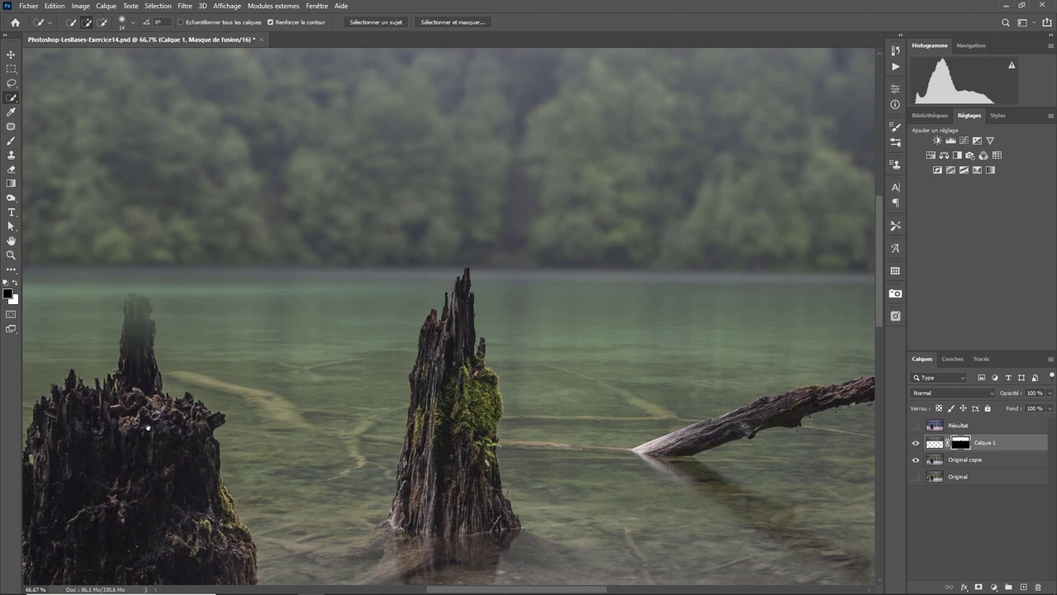
# - At 300% zoom, quick-select the left stump's tall spire on Original copie
pyautogui.moveTo(153, 428); pyautogui.dragTo(509, 419)
pyautogui.hotkey('ctrl', '+')
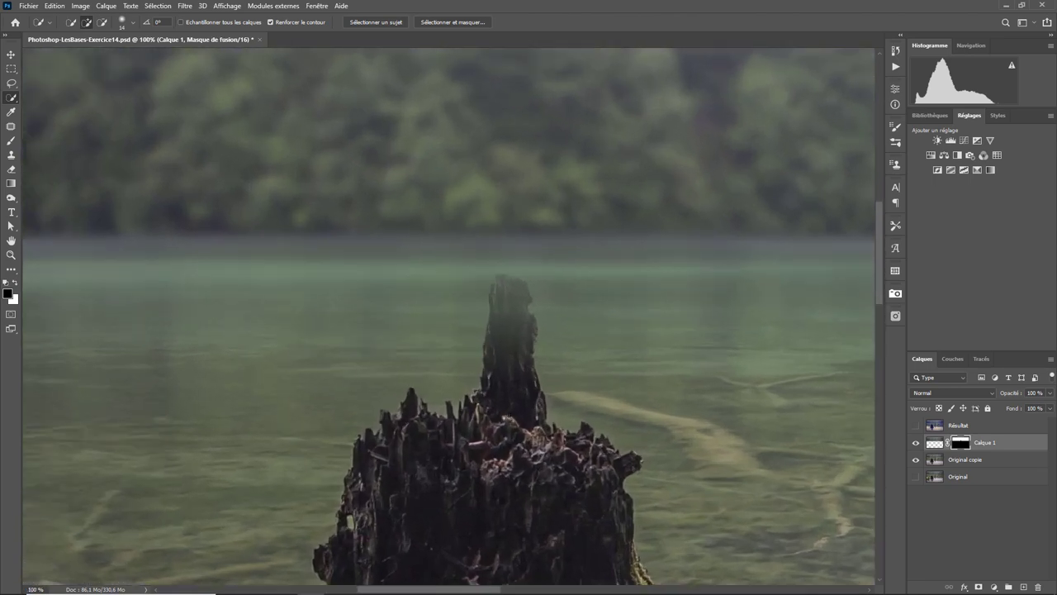
pyautogui.hotkey('ctrl', '+')
pyautogui.hotkey('ctrl', '+')
pyautogui.moveTo(670, 458); pyautogui.dragTo(523, 361)
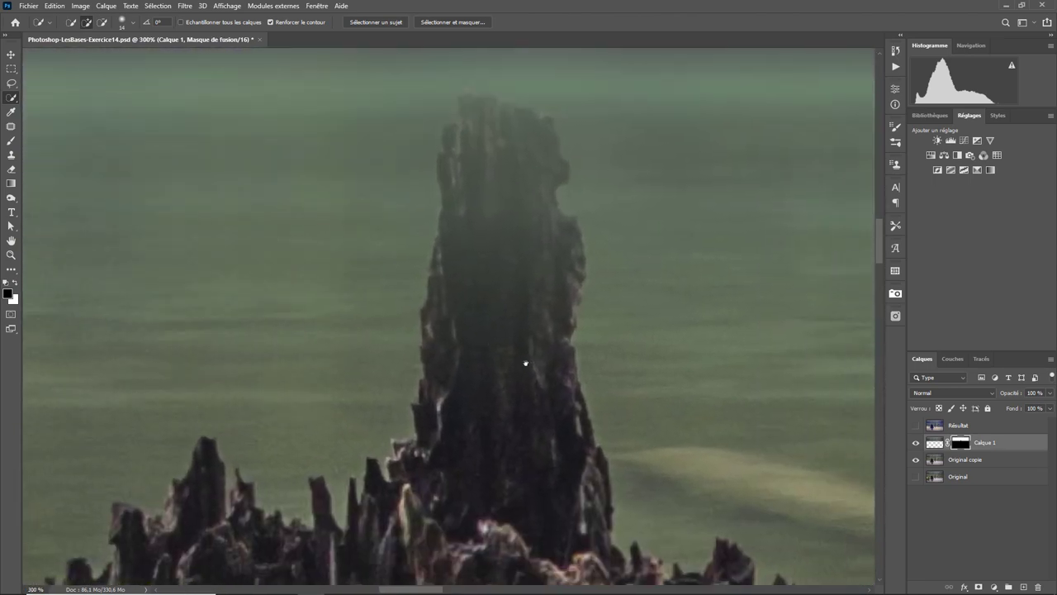
pyautogui.click(963, 461)
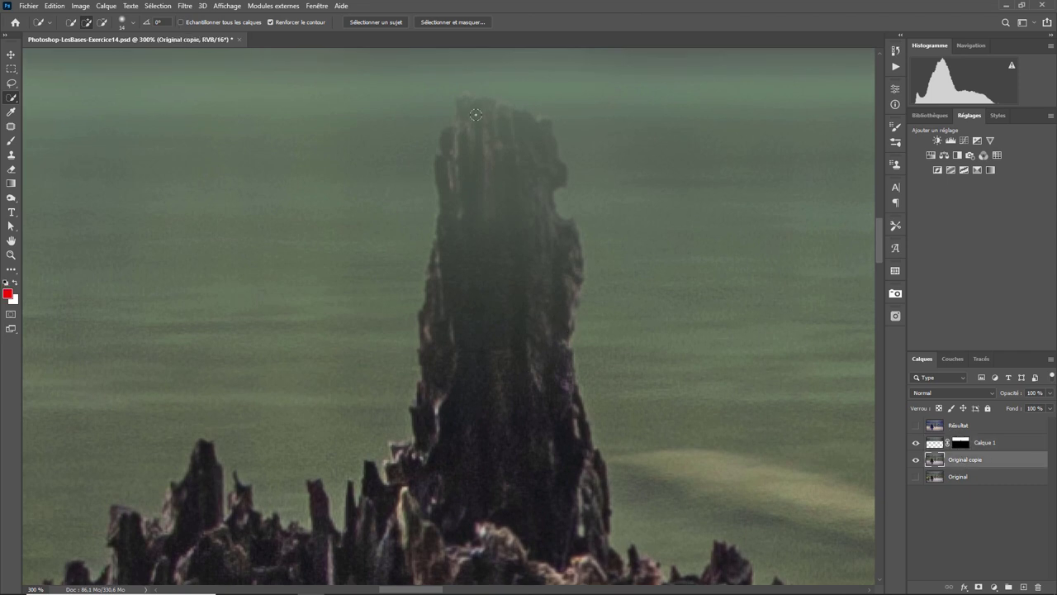
pyautogui.moveTo(475, 114); pyautogui.dragTo(549, 172)
pyautogui.moveTo(554, 179); pyautogui.dragTo(553, 447)
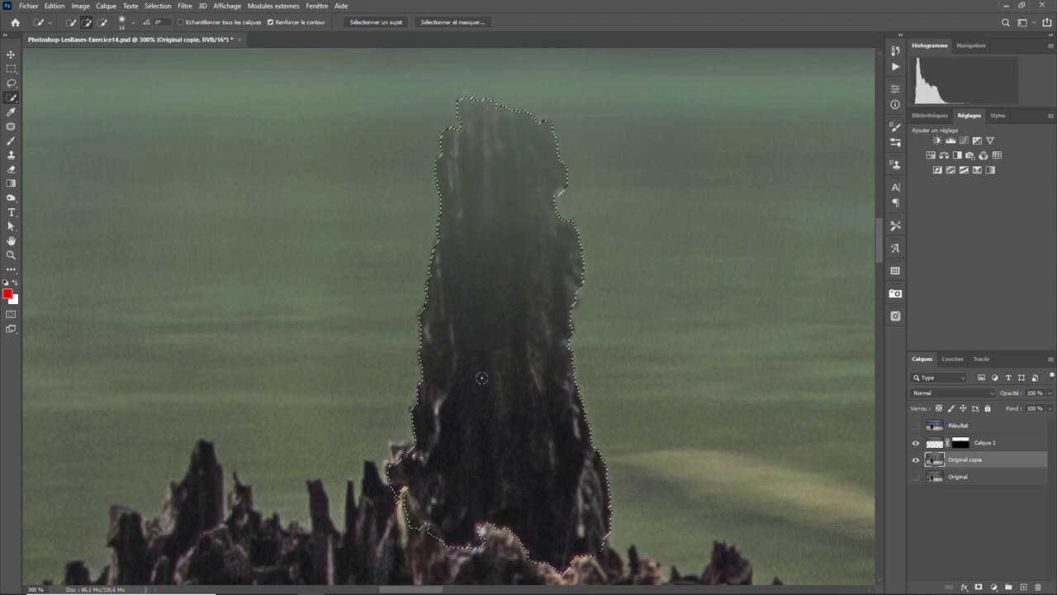
# - Fill Calque 1's mask over the spire with black, then zoom out to the whole photo
pyautogui.click(961, 444)
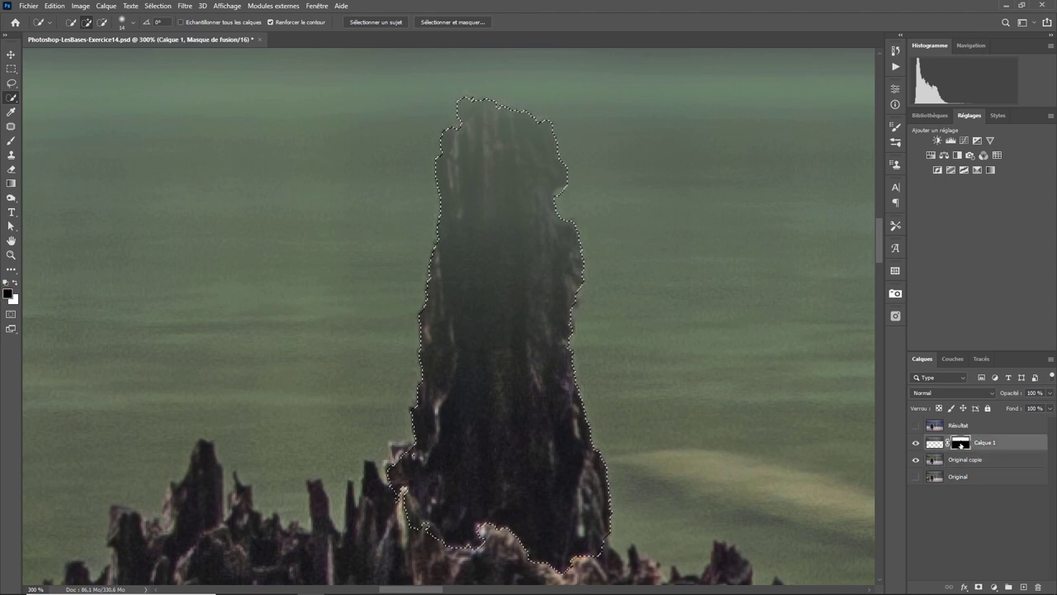
pyautogui.click(55, 6)
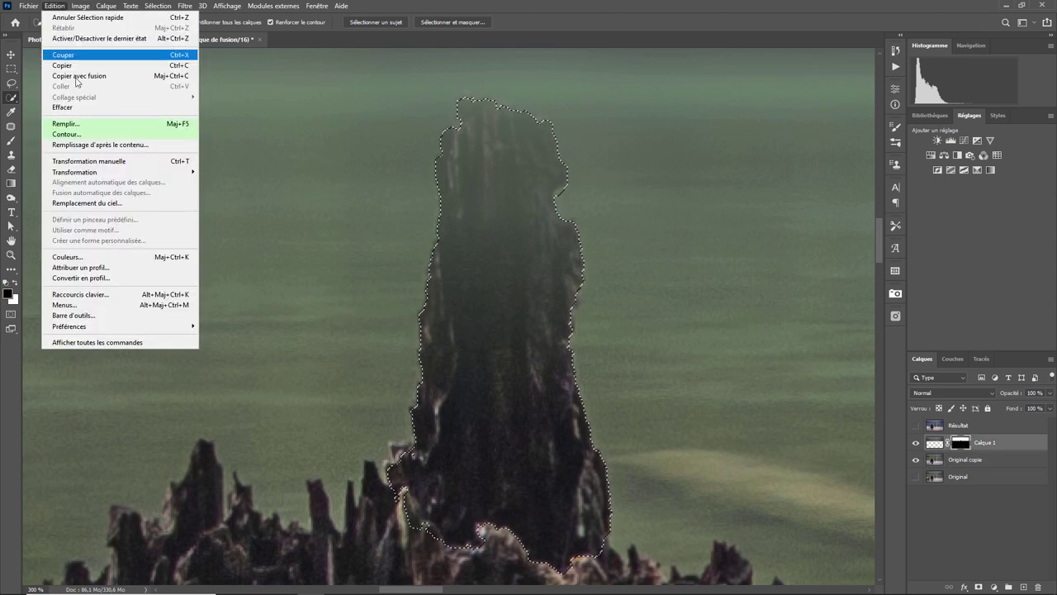
pyautogui.click(84, 124)
pyautogui.click(363, 180)
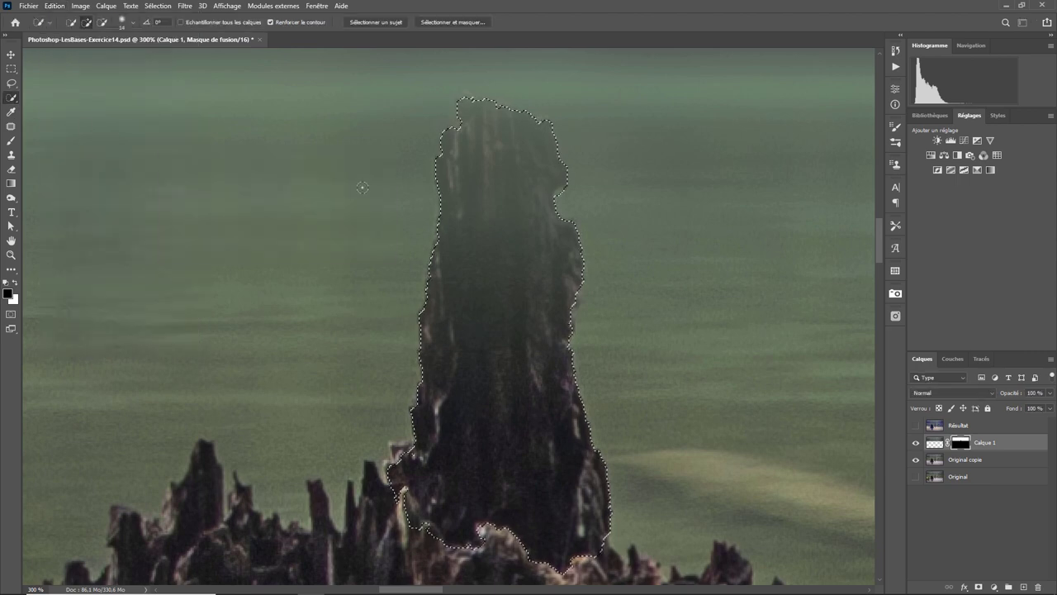
pyautogui.hotkey('ctrl', '-')
pyautogui.hotkey('ctrl', '-')
pyautogui.hotkey('ctrl', '-')
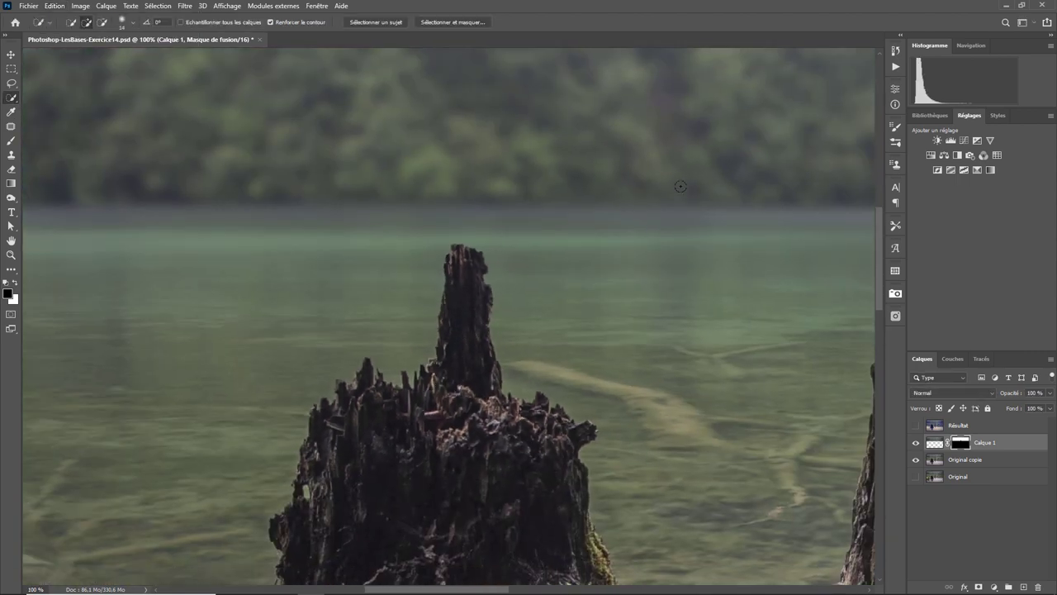
pyautogui.hotkey('ctrl', '-')
# - Fit the photo in view and create an empty Calque 2 layer above Calque 1
pyautogui.hotkey('ctrl', '-')
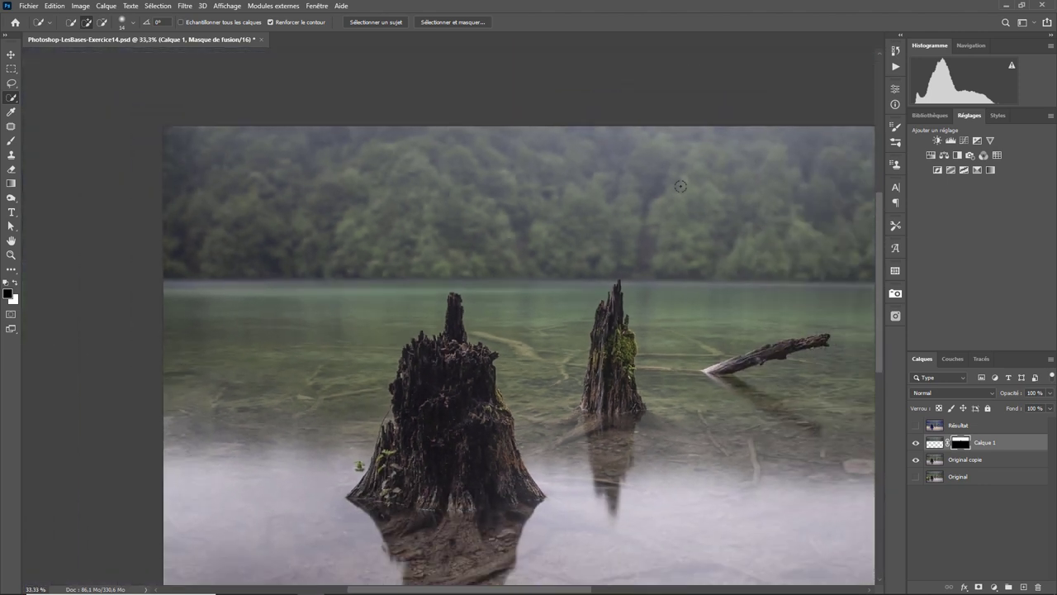
pyautogui.hotkey('ctrl', '-')
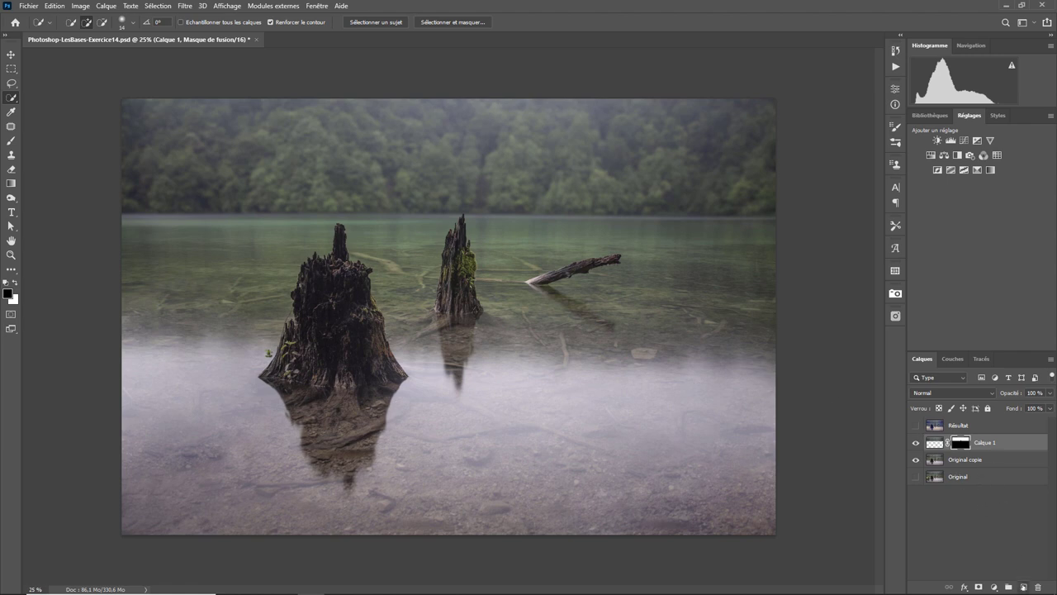
pyautogui.click(1023, 586)
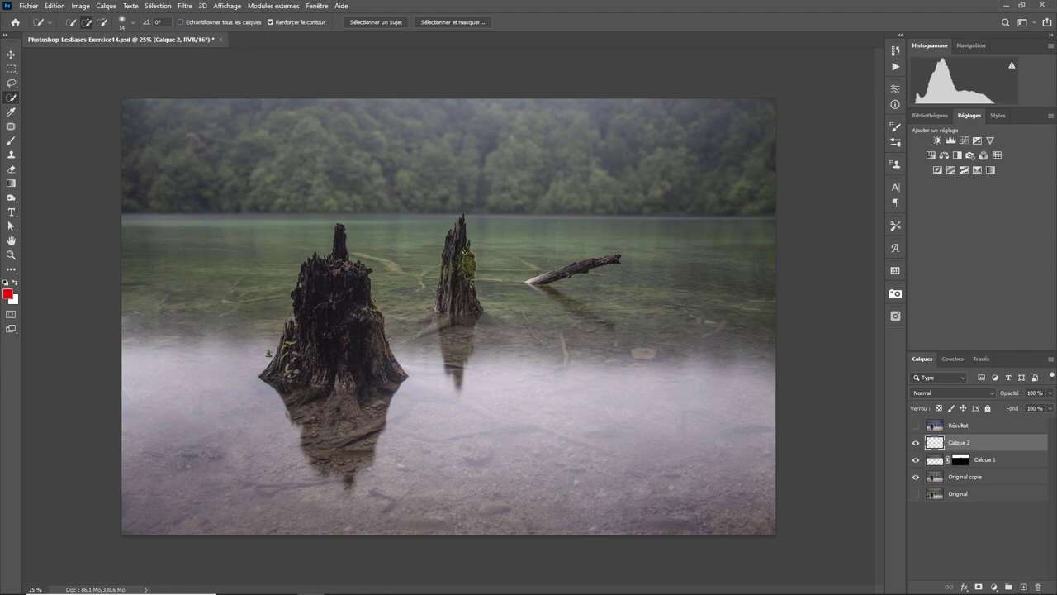
# - Fill Calque 2 with pure blue #0c00ff using a custom Fill colour
pyautogui.click(54, 8)
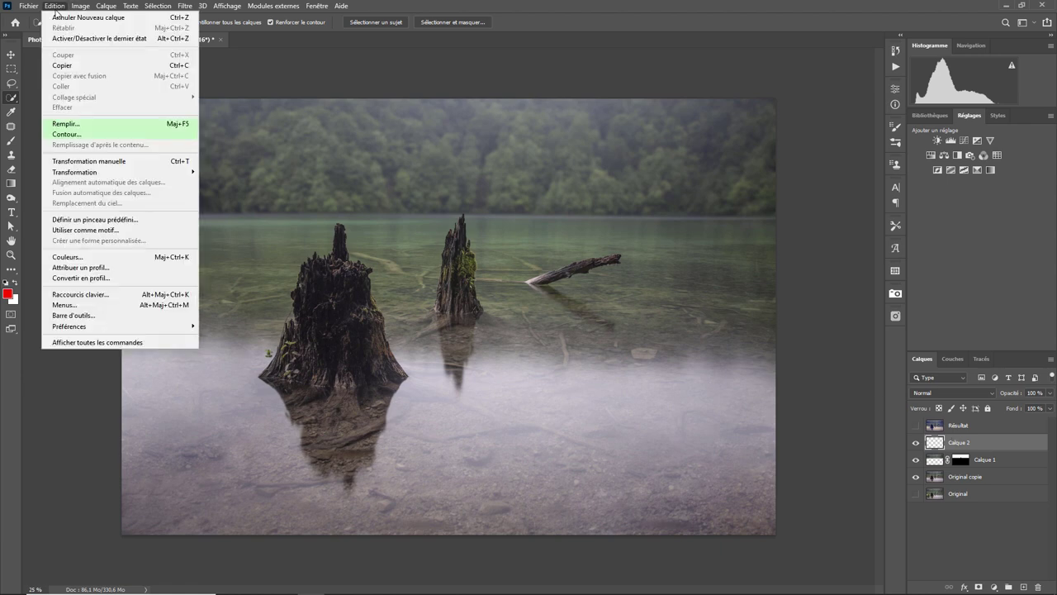
pyautogui.click(89, 123)
pyautogui.click(327, 181)
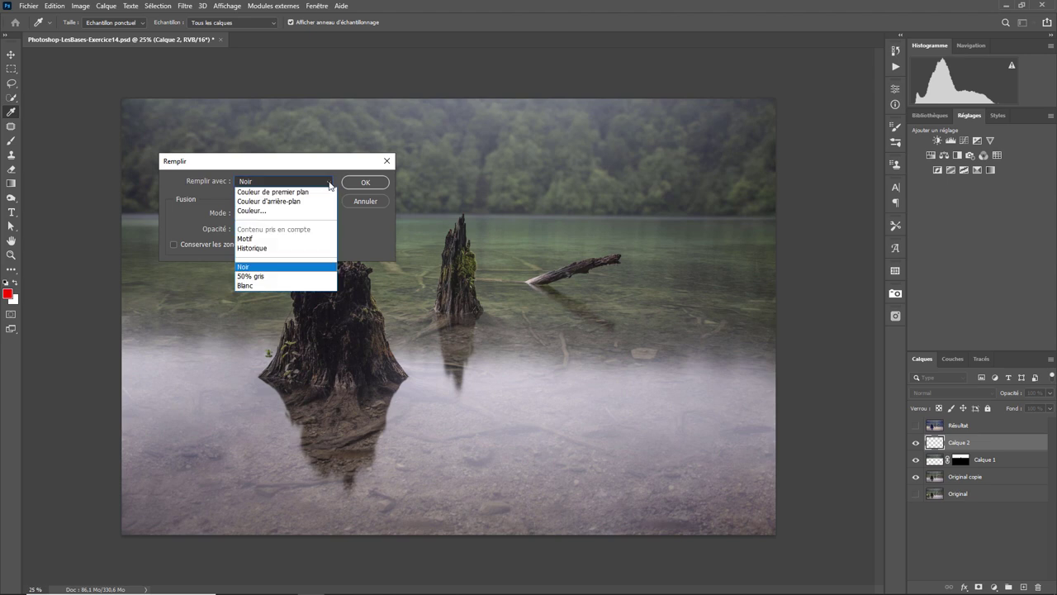
pyautogui.click(295, 213)
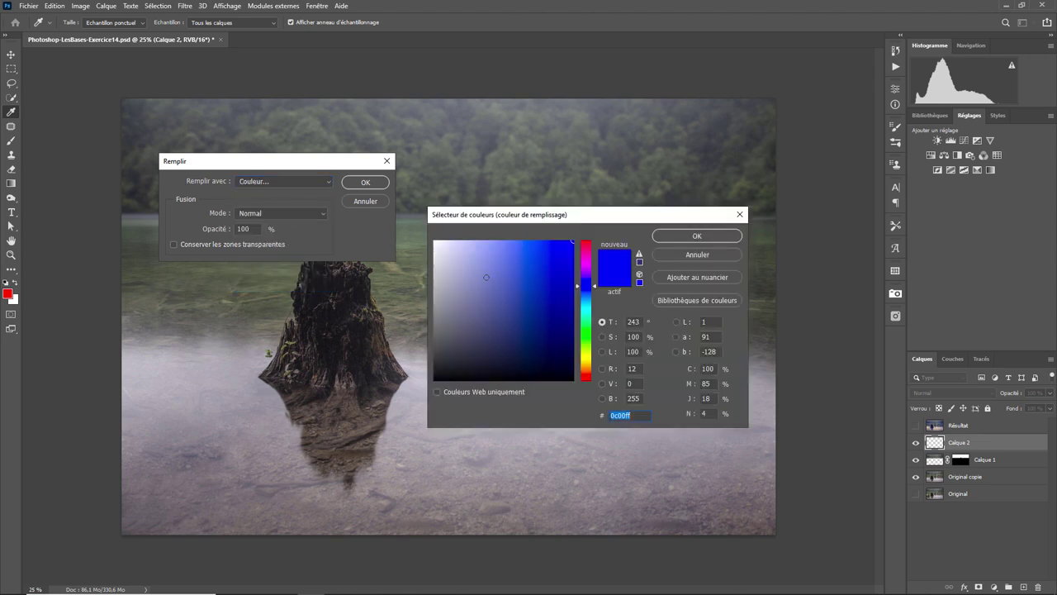
pyautogui.click(695, 238)
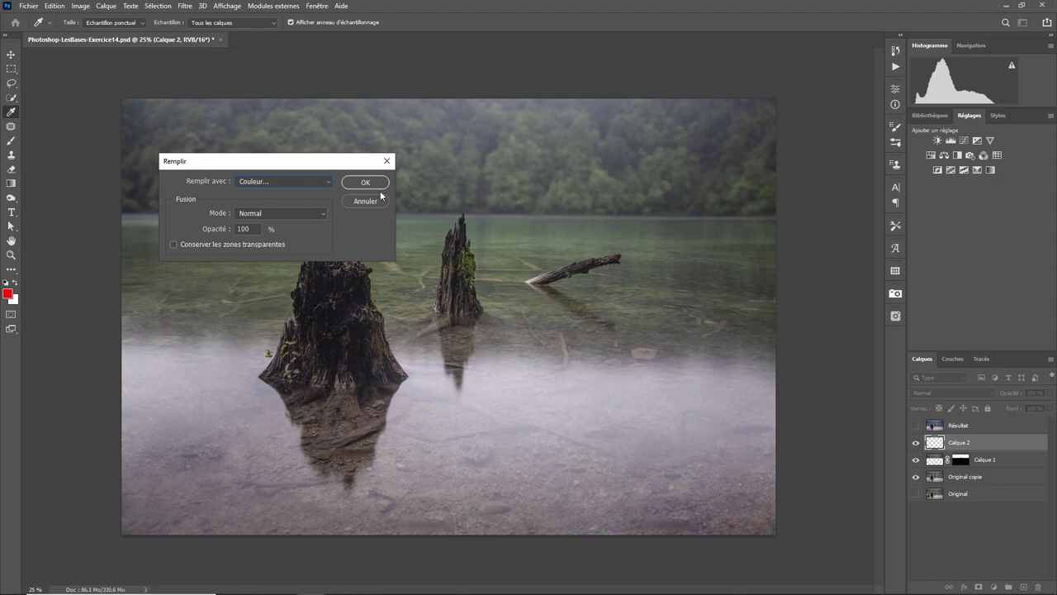
pyautogui.click(365, 181)
# - Set Calque 2's blend mode to Couleur and select the Original layer
pyautogui.press('w')
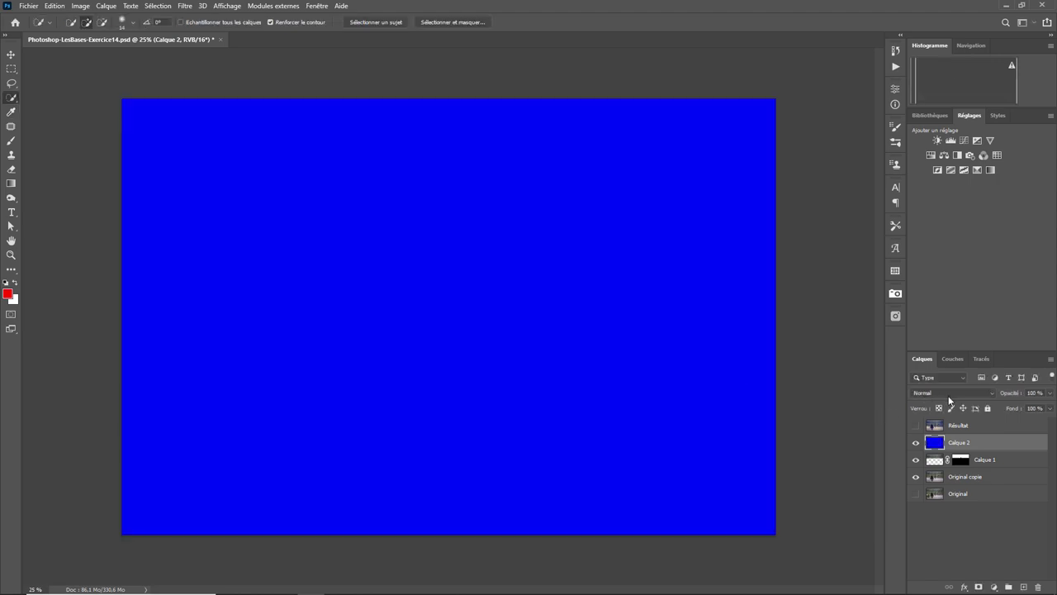
pyautogui.click(949, 395)
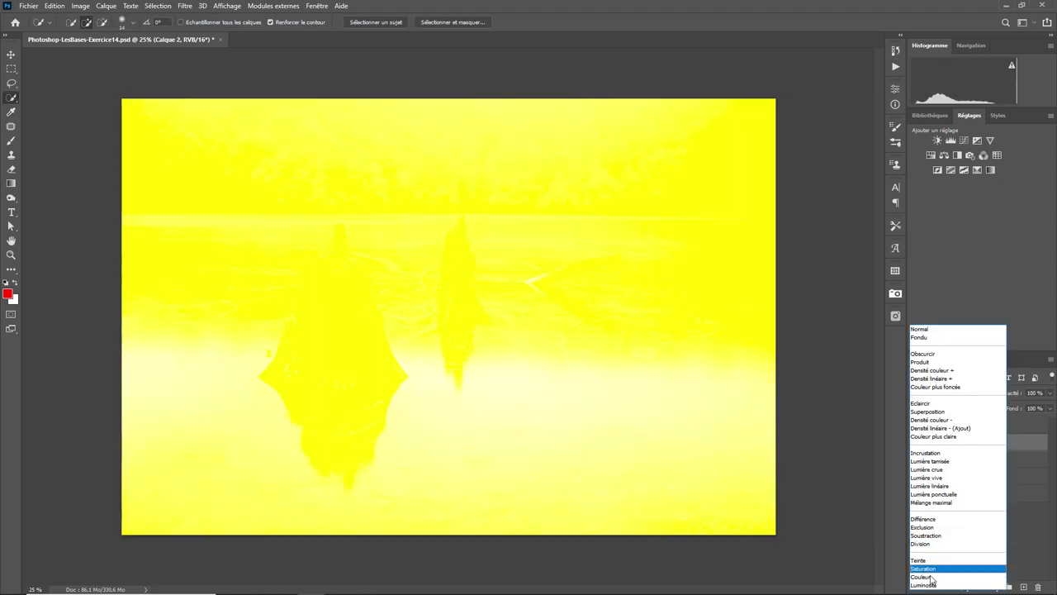
pyautogui.click(925, 576)
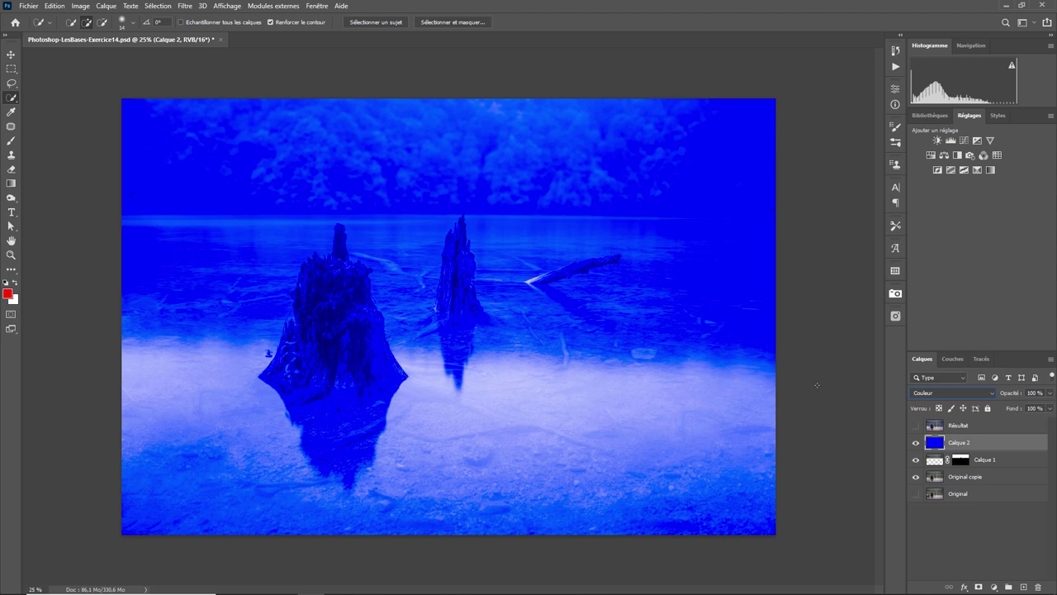
pyautogui.click(958, 494)
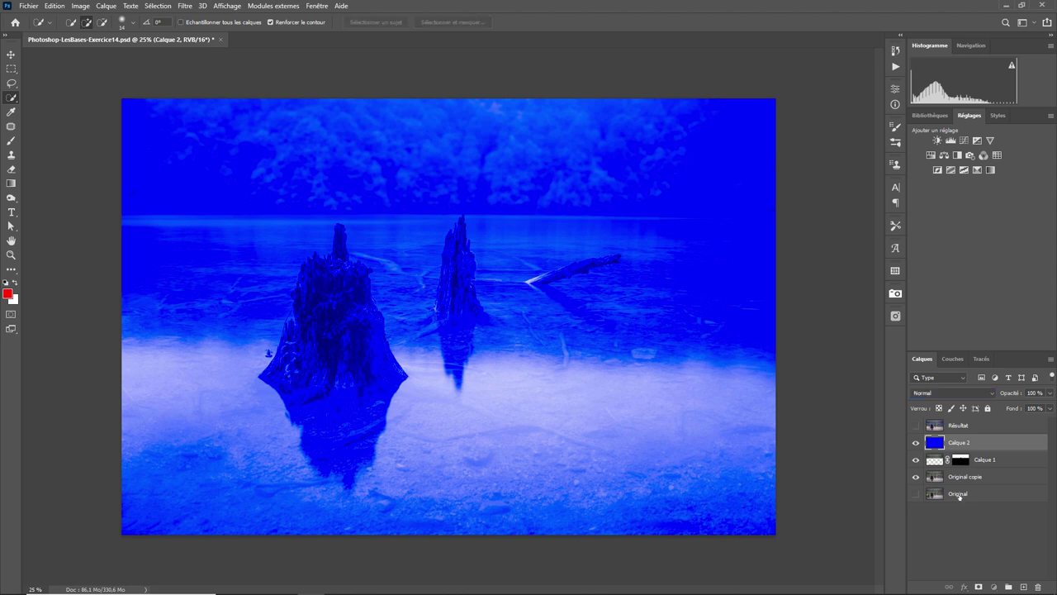
# - Show the Original layer and set up a Plage de couleurs selection of Tons foncés at tolerance 50
pyautogui.click(916, 493)
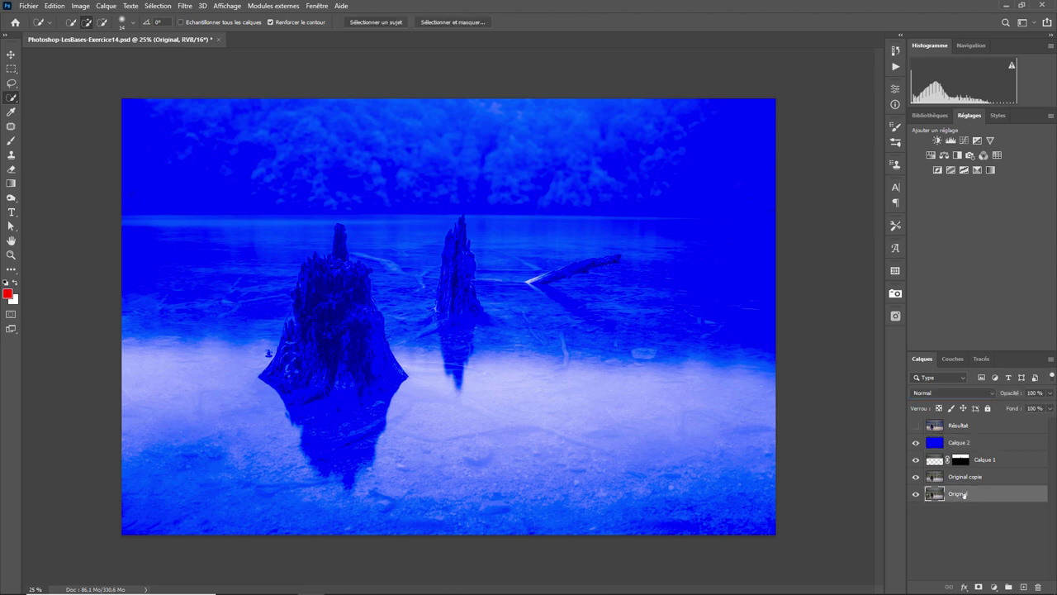
pyautogui.click(157, 5)
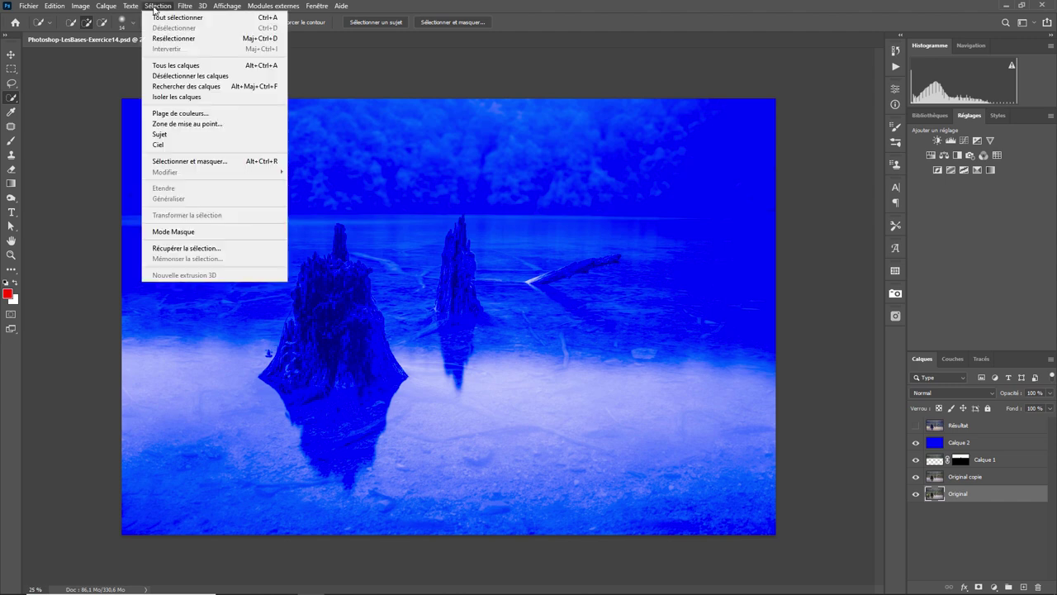
pyautogui.click(180, 113)
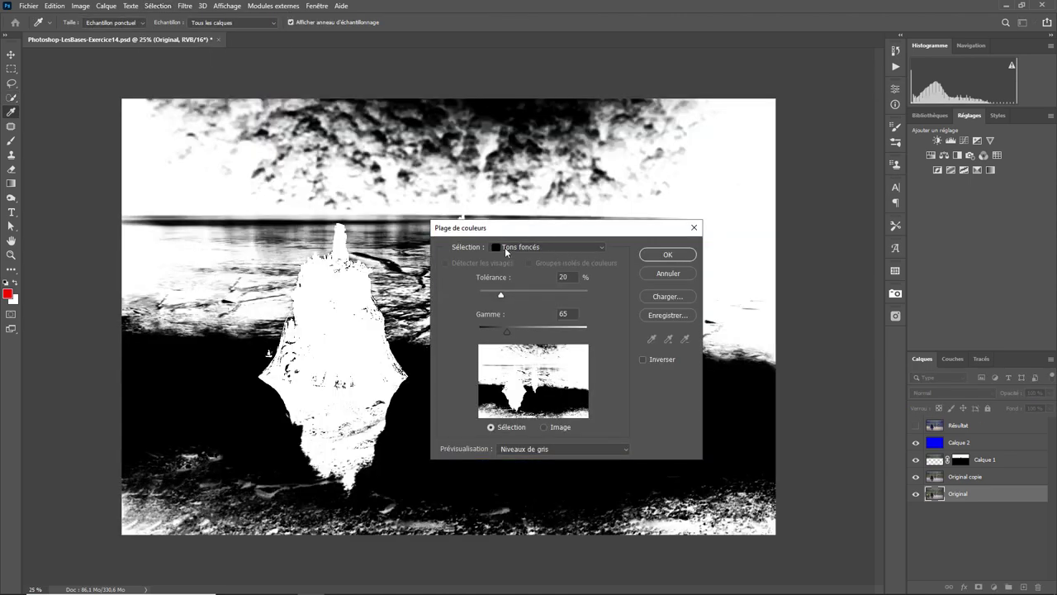
pyautogui.click(599, 247)
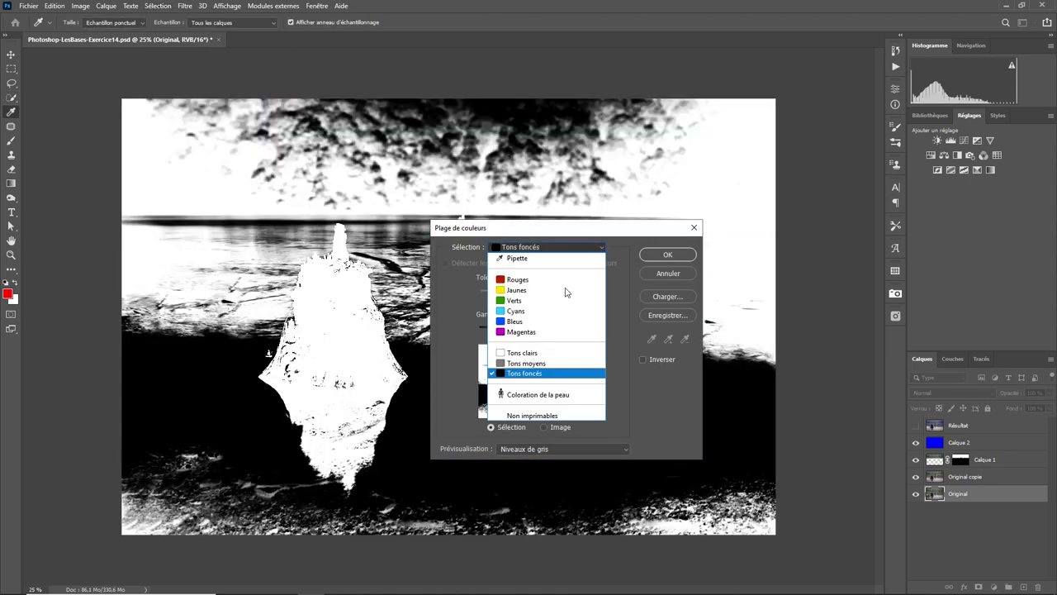
pyautogui.click(533, 373)
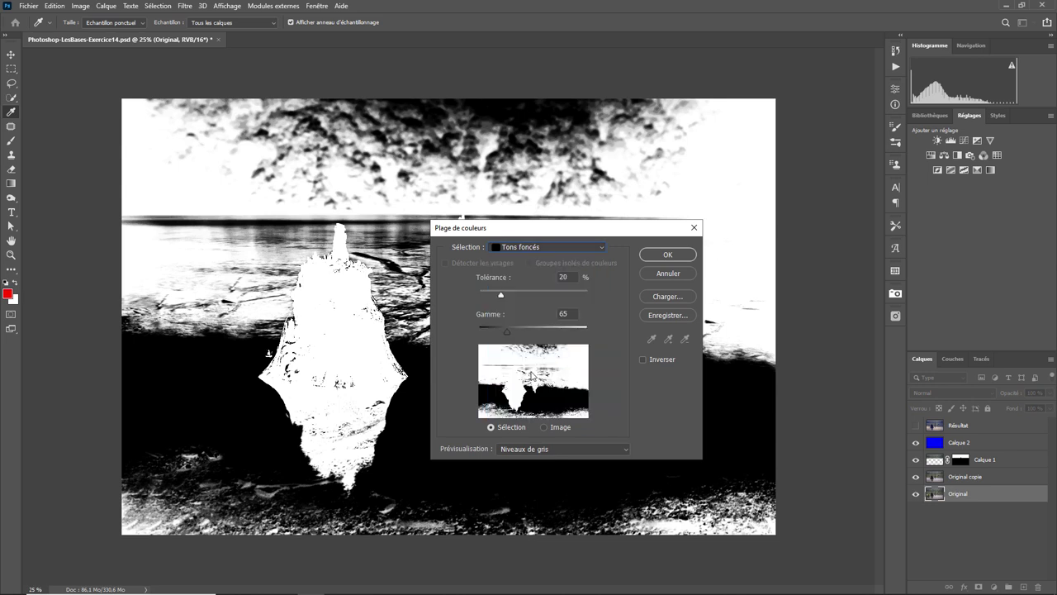
pyautogui.doubleClick(577, 277)
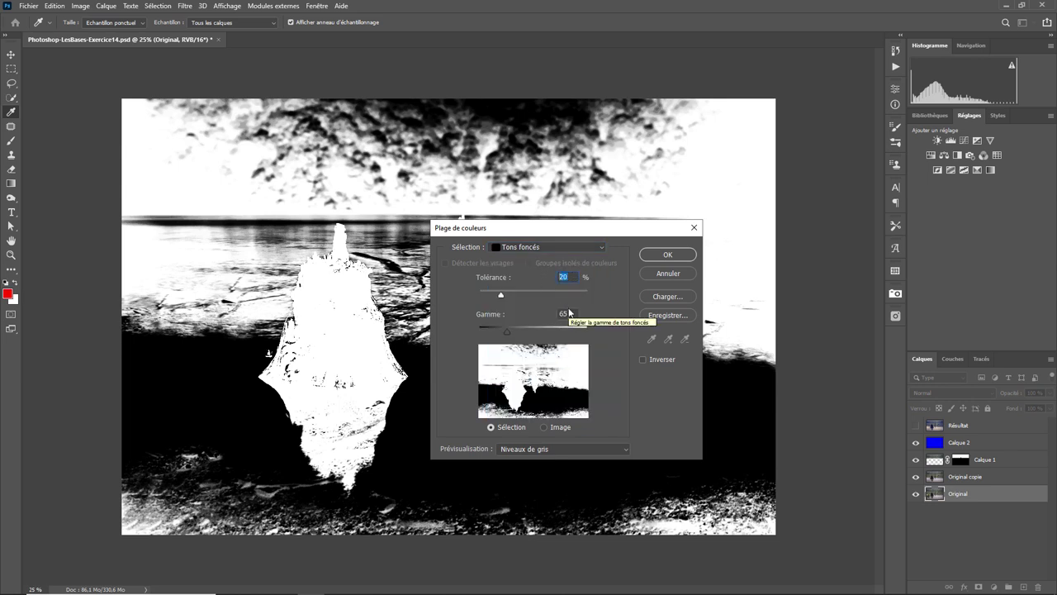
pyautogui.write('50')
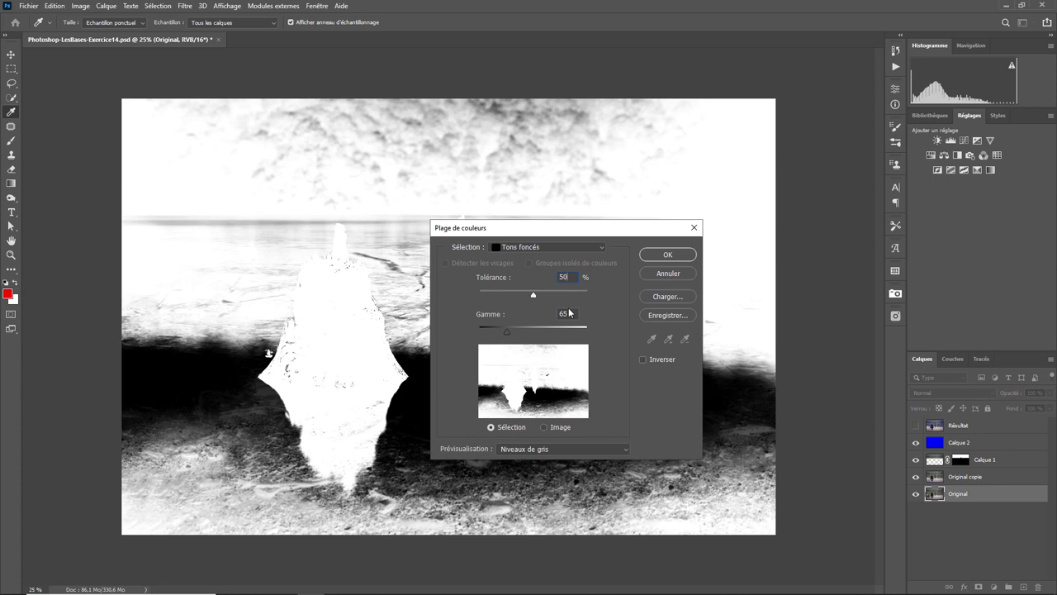
# - Mask the blue Calque 2 to the shadows selection and drop its opacity to 15%
pyautogui.click(669, 258)
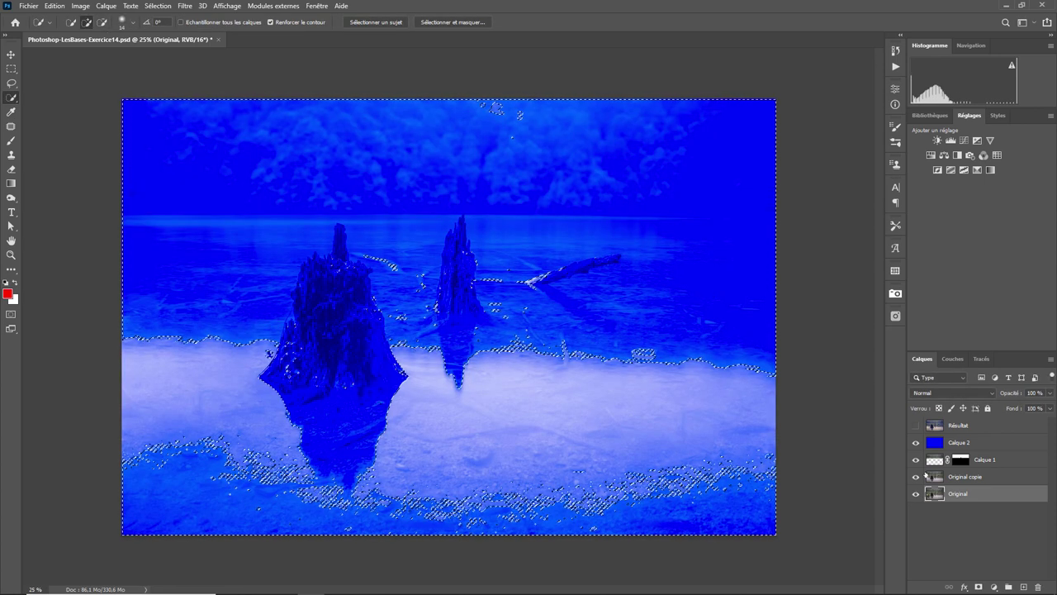
pyautogui.hotkey('shift', 'alt', 'c')
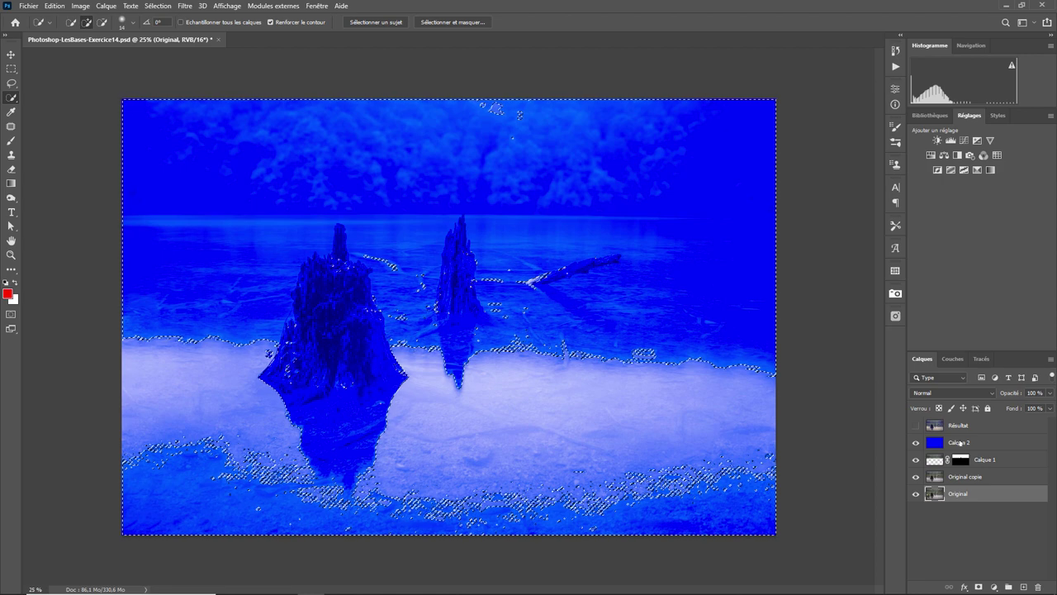
pyautogui.click(959, 444)
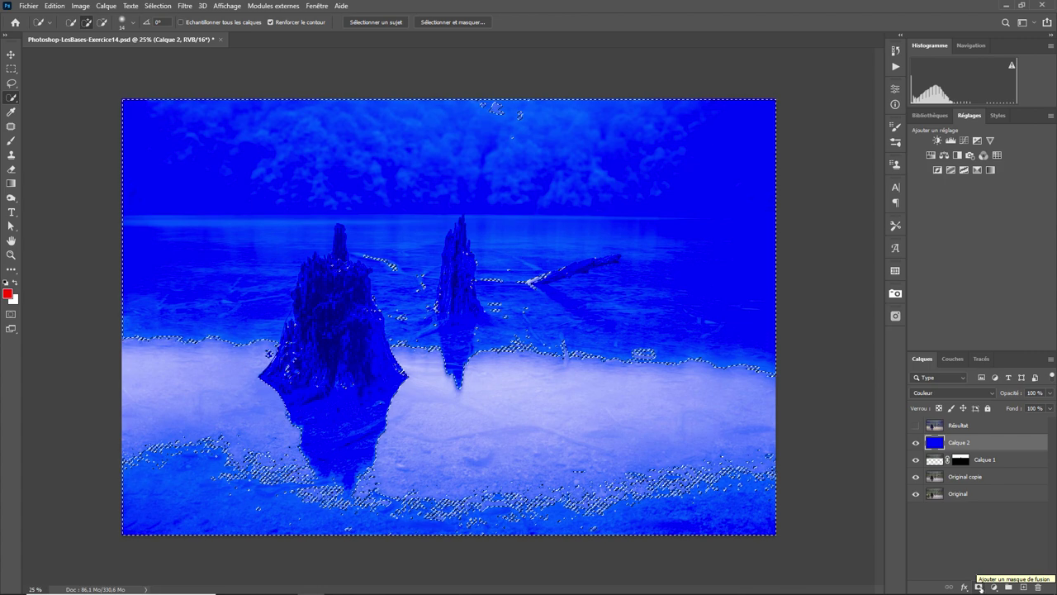
pyautogui.click(978, 587)
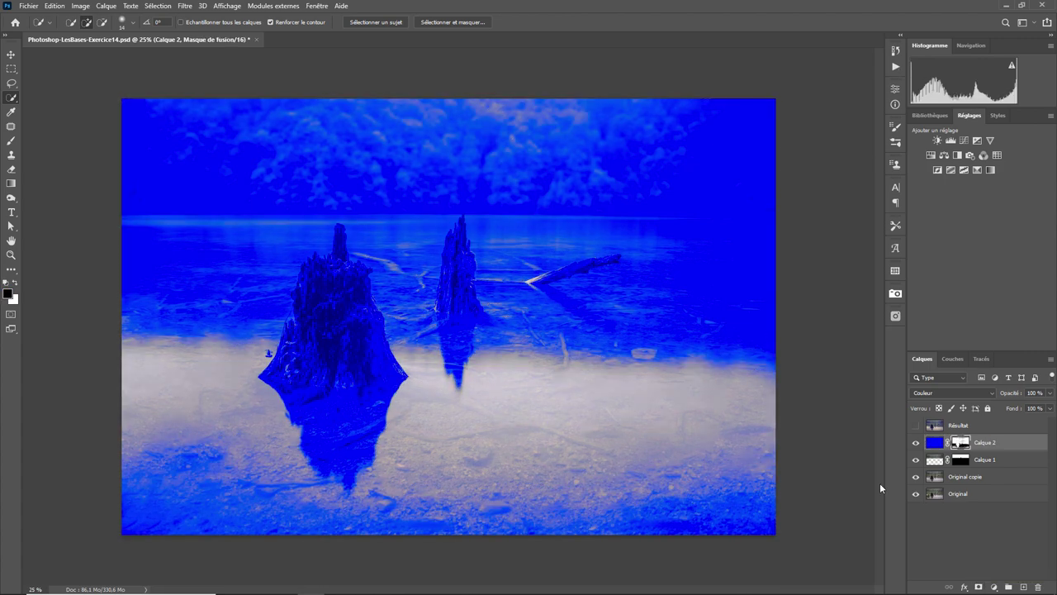
pyautogui.click(1050, 394)
pyautogui.moveTo(1048, 406); pyautogui.dragTo(1024, 404)
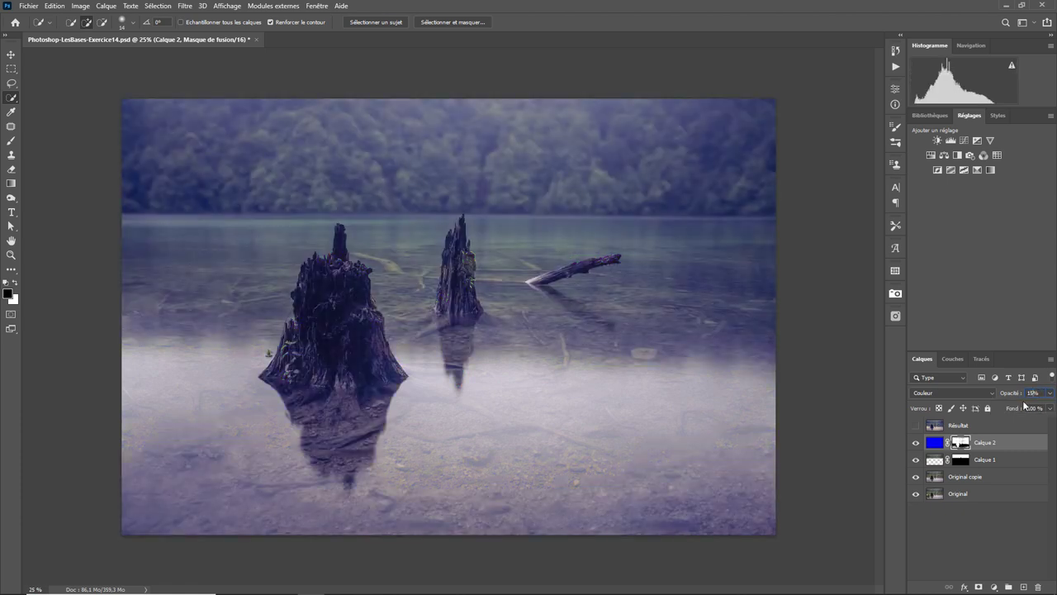
pyautogui.click(1026, 406)
# - Blur the blue layer's shadow mask with a 40-pixel Gaussian blur
pyautogui.click(182, 6)
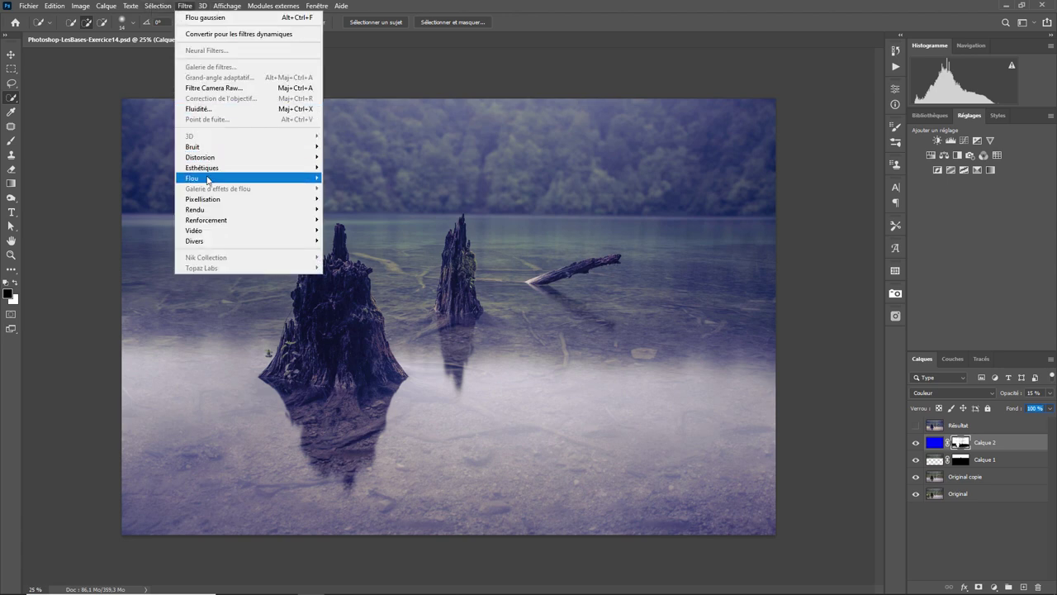
pyautogui.moveTo(193, 179)
pyautogui.click(358, 229)
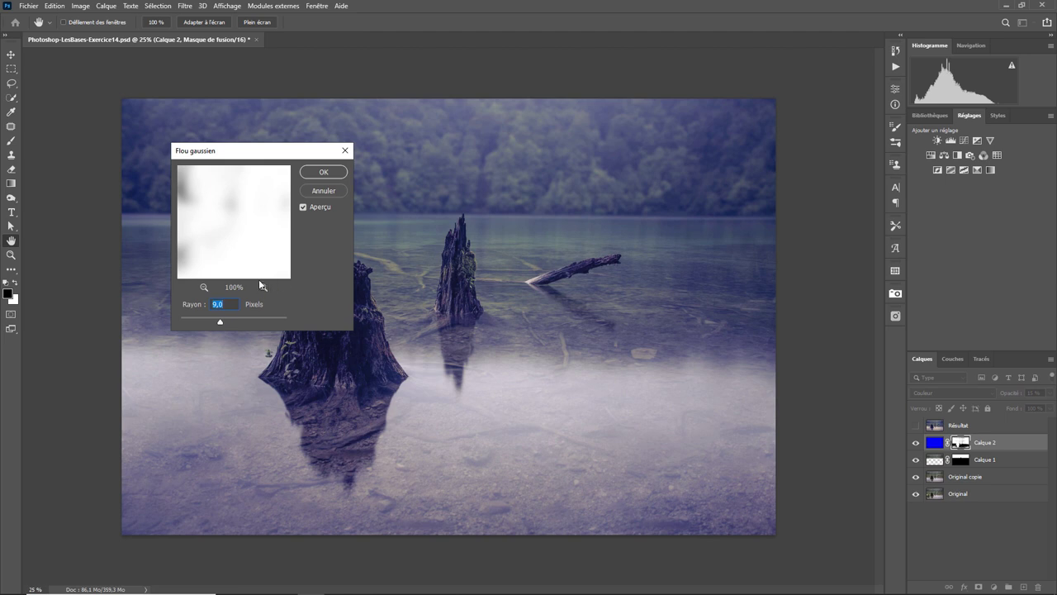
pyautogui.write('40')
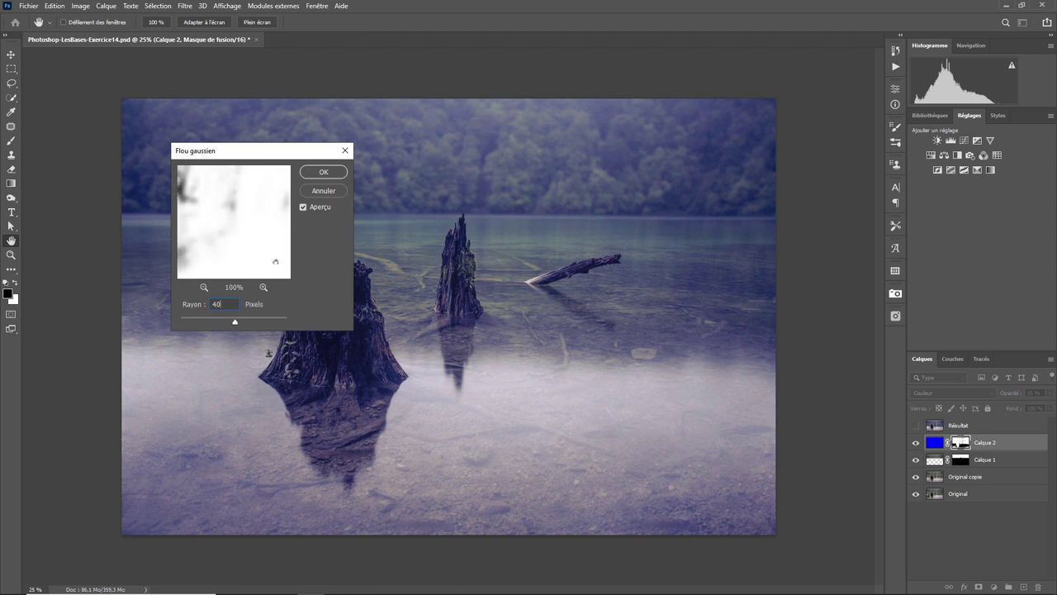
pyautogui.click(331, 173)
pyautogui.press('w')
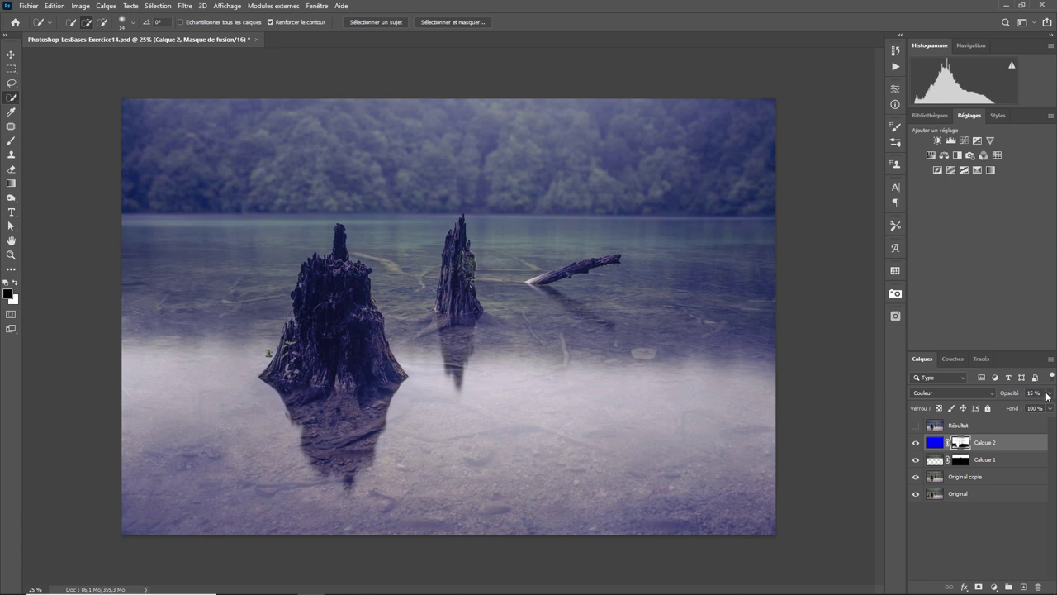
# - Preview the blue layer at 100% opacity, then lower its opacity back to 18%
pyautogui.click(1049, 393)
pyautogui.moveTo(1006, 410); pyautogui.dragTo(1051, 411)
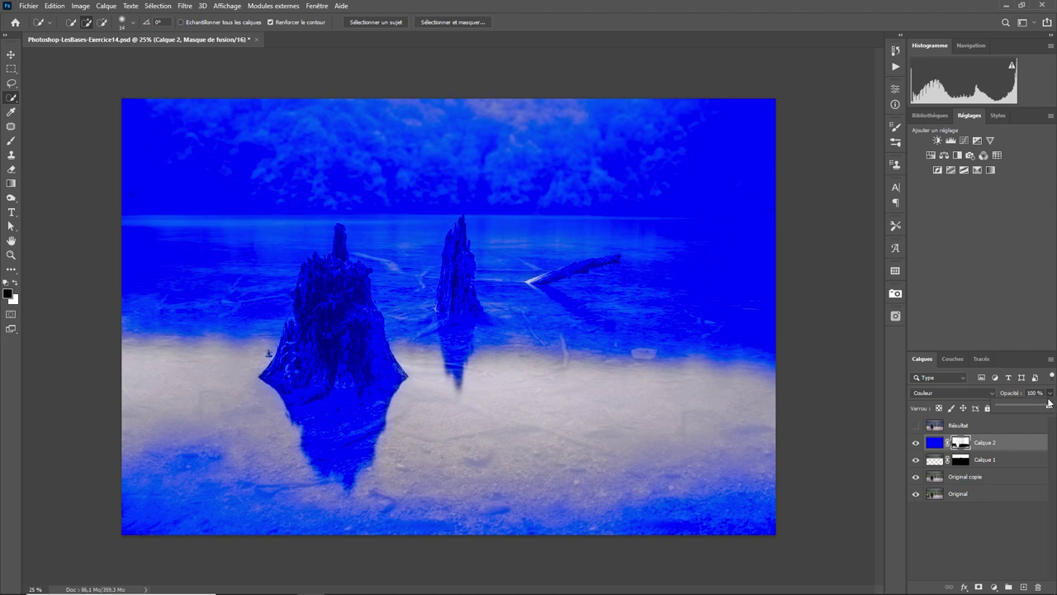
pyautogui.click(1049, 396)
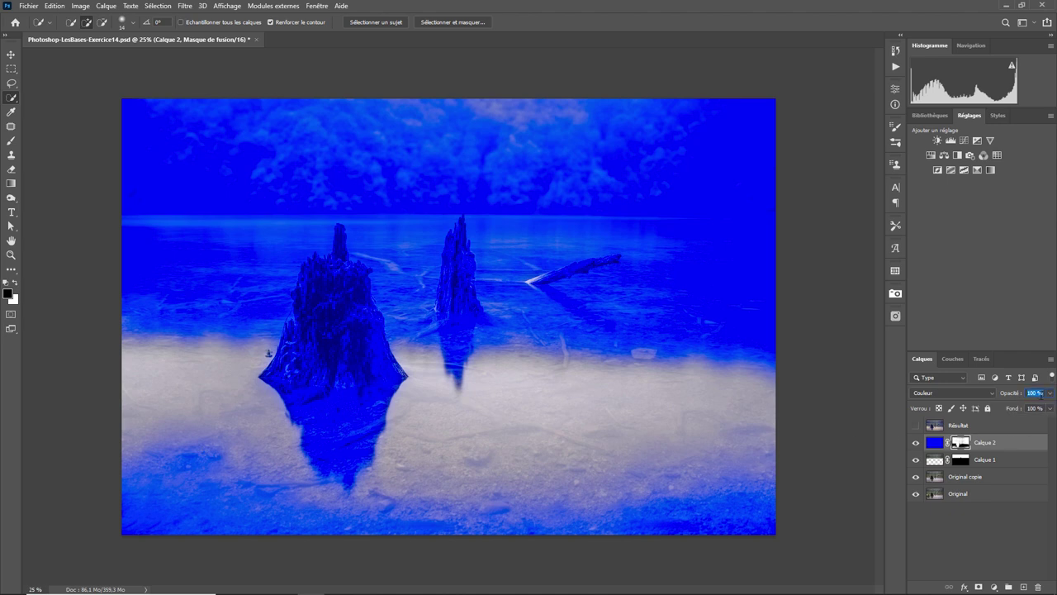
pyautogui.write('18')
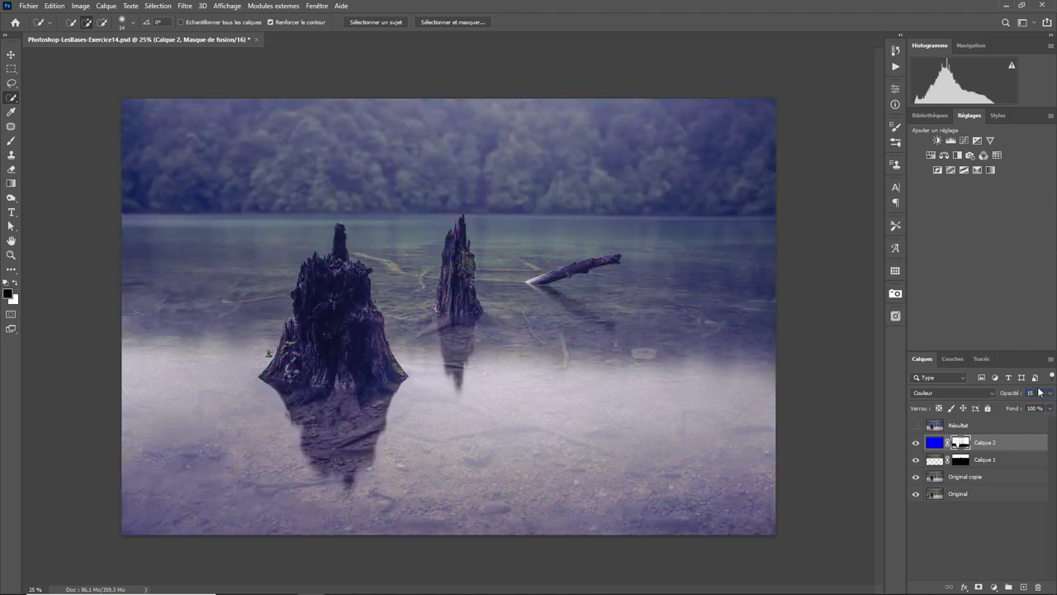
pyautogui.press('Return')
# - Add a new Calque 3 and fill it with warm yellow #ffc600
pyautogui.click(1023, 585)
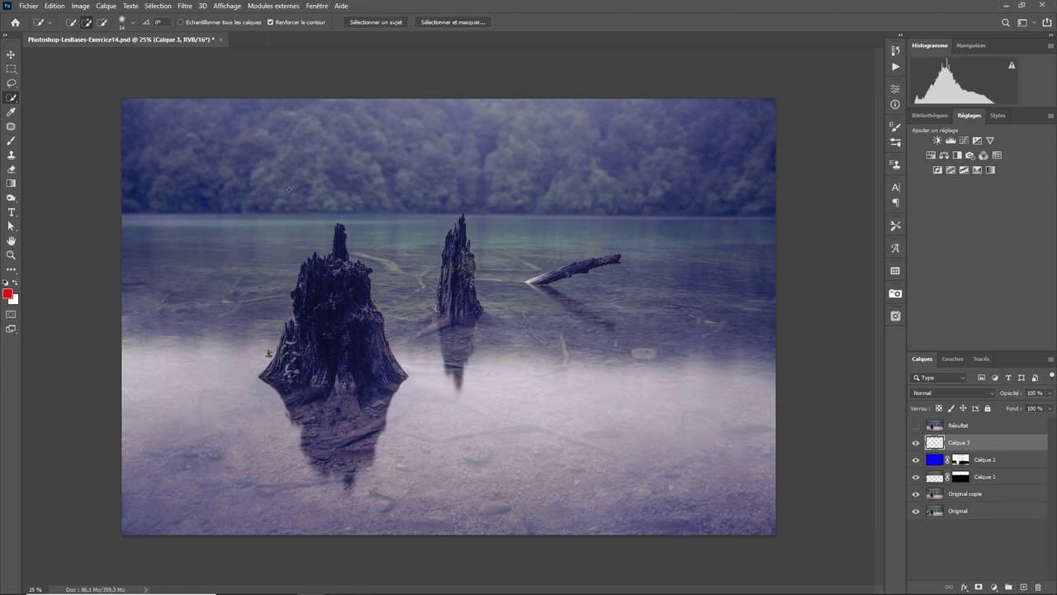
pyautogui.click(54, 5)
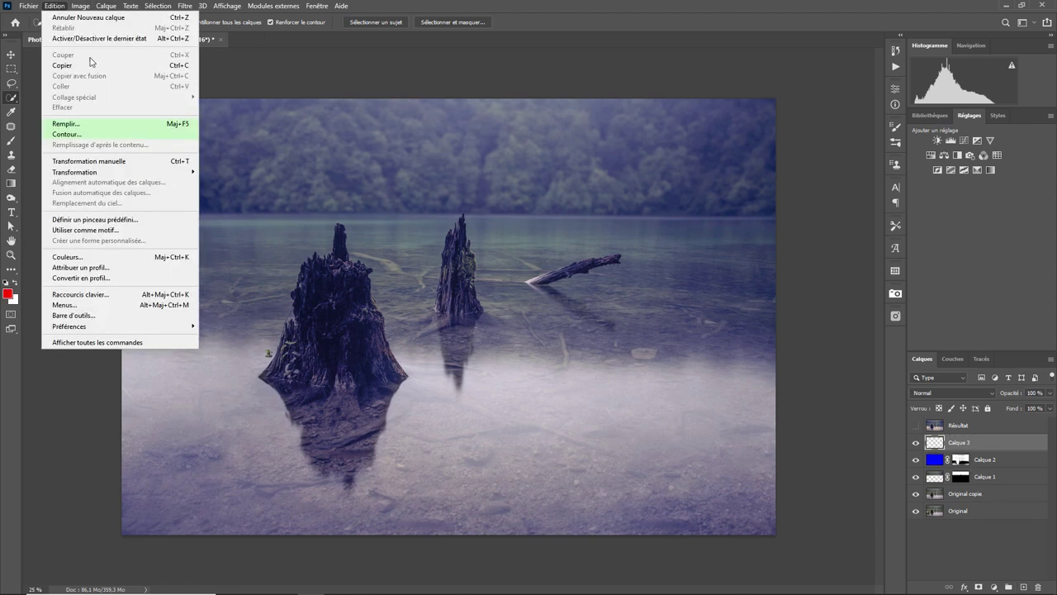
pyautogui.click(100, 125)
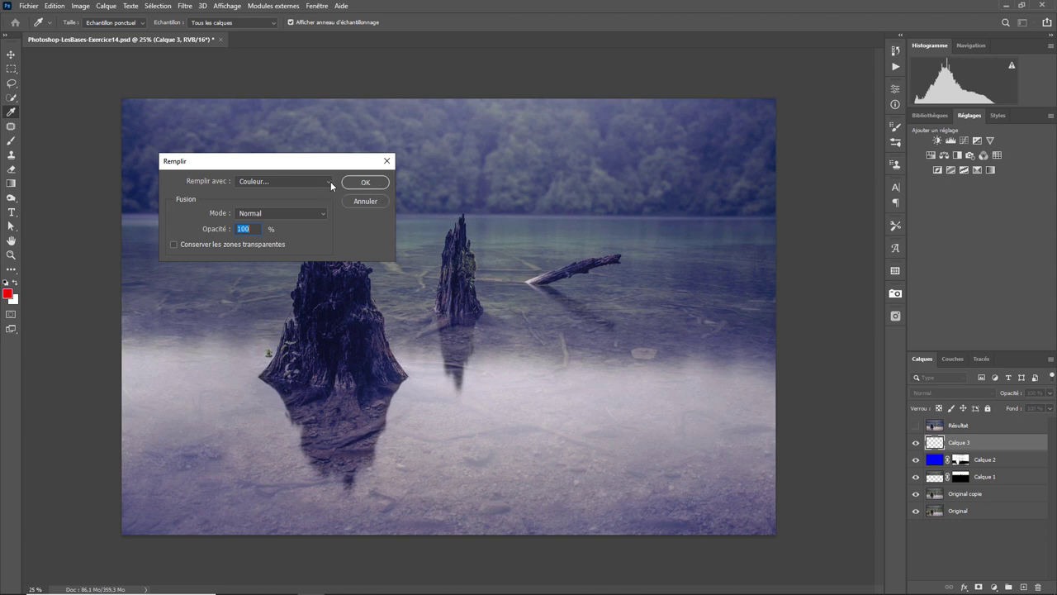
pyautogui.click(329, 181)
pyautogui.click(313, 212)
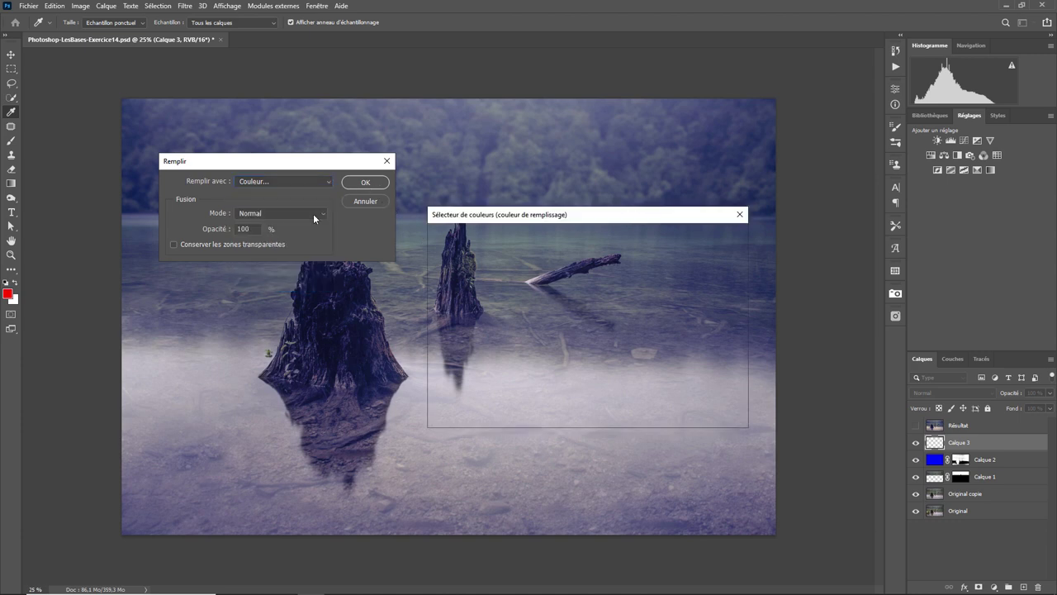
pyautogui.click(585, 361)
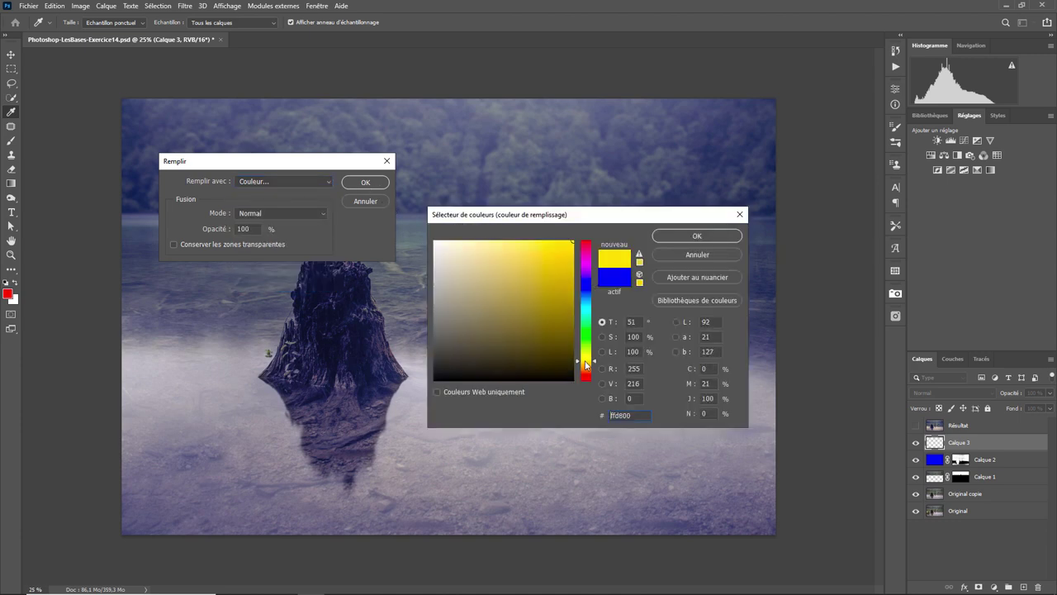
pyautogui.moveTo(585, 364); pyautogui.dragTo(588, 366)
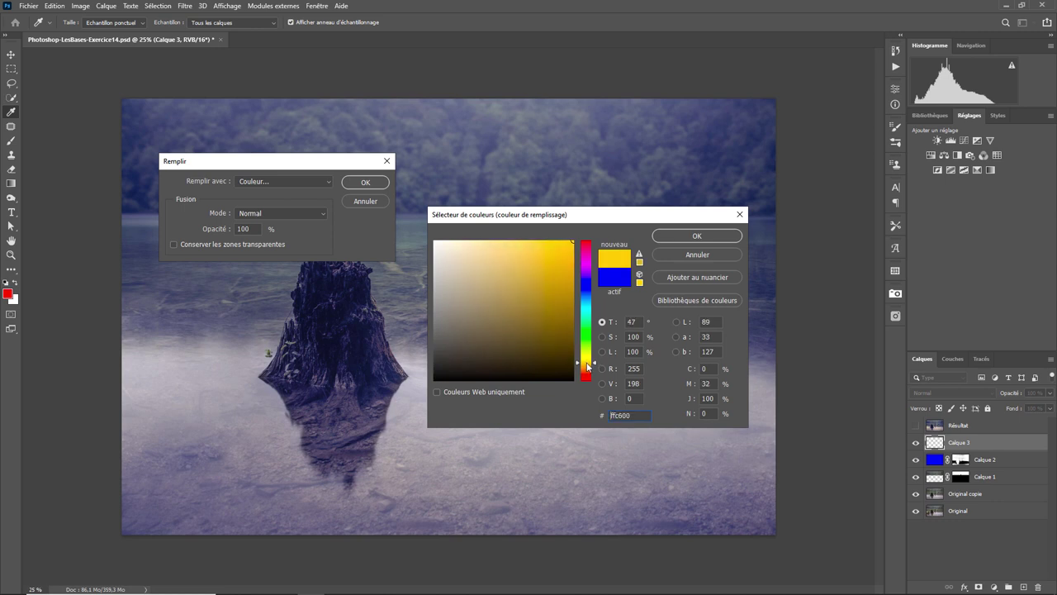
pyautogui.click(682, 237)
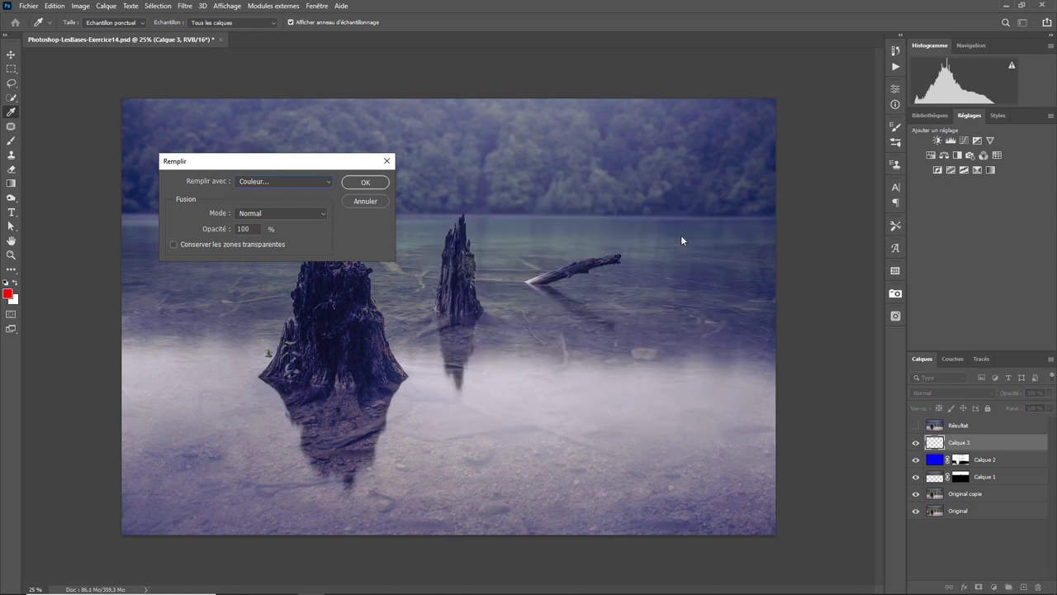
pyautogui.click(365, 182)
# - Set Calque 3 to Couleur blending and select the Original layer
pyautogui.click(940, 397)
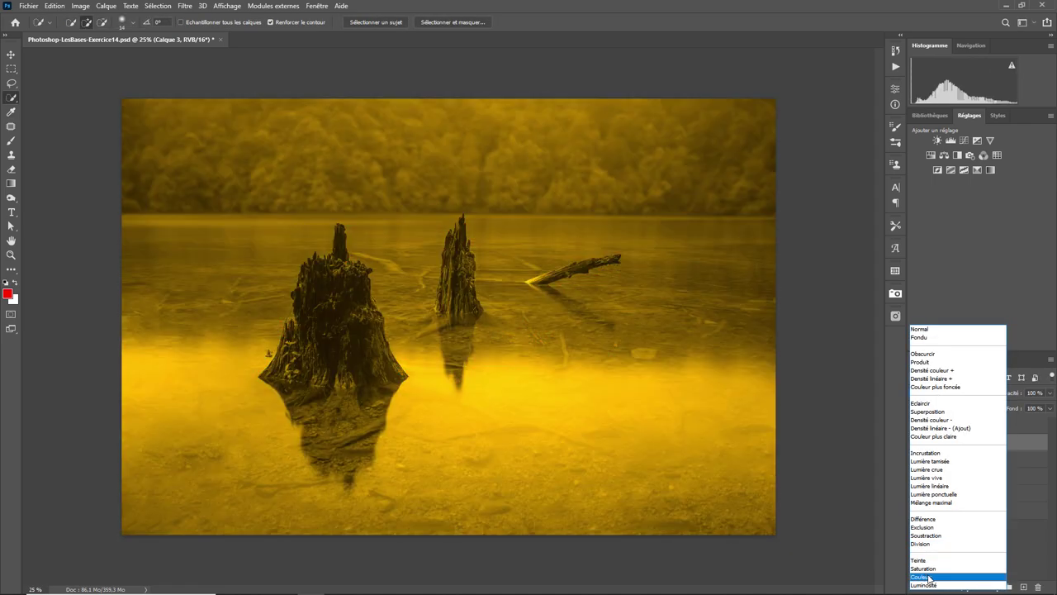
pyautogui.click(929, 578)
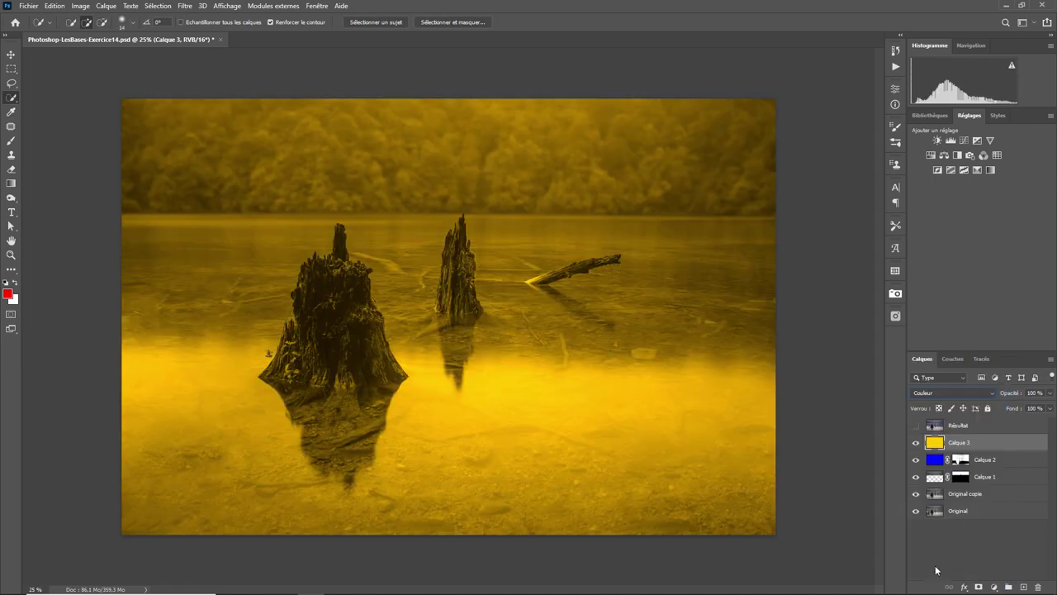
pyautogui.click(960, 512)
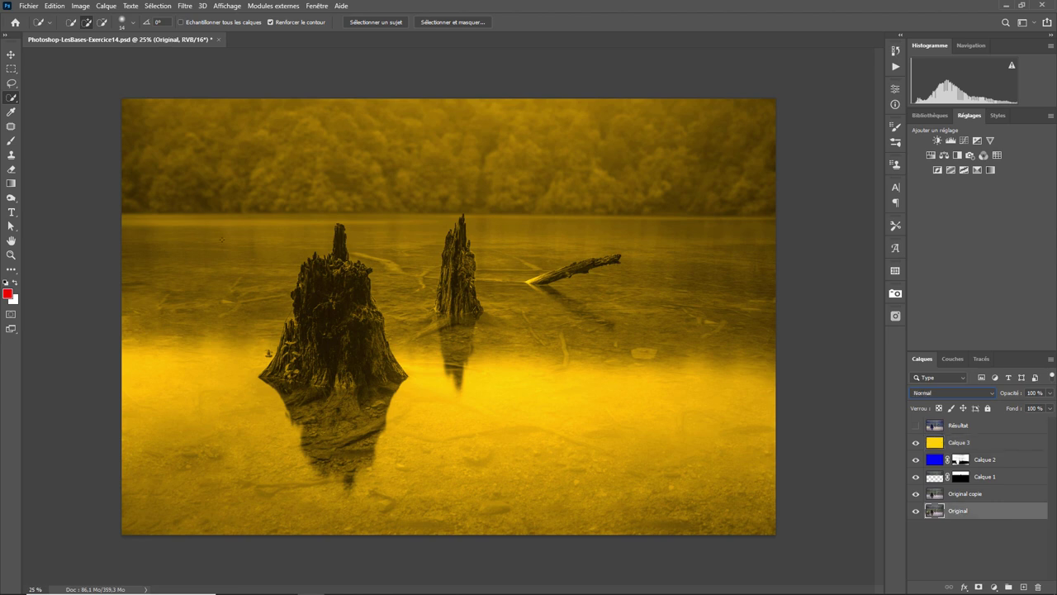
# - Select the Tons clairs highlights with Plage de couleurs and mask Calque 3 to them
pyautogui.click(157, 6)
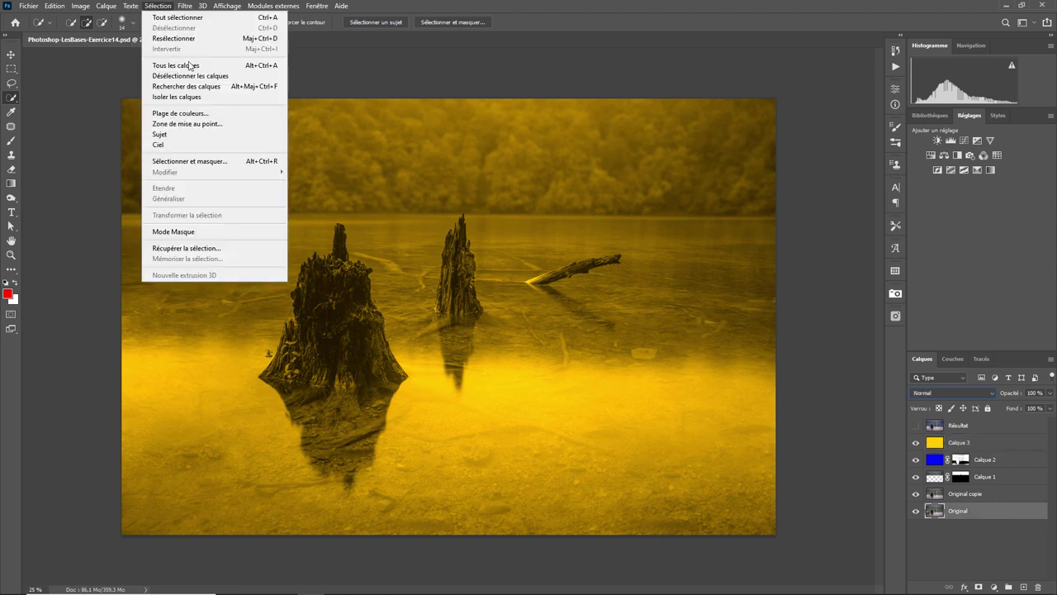
pyautogui.click(185, 115)
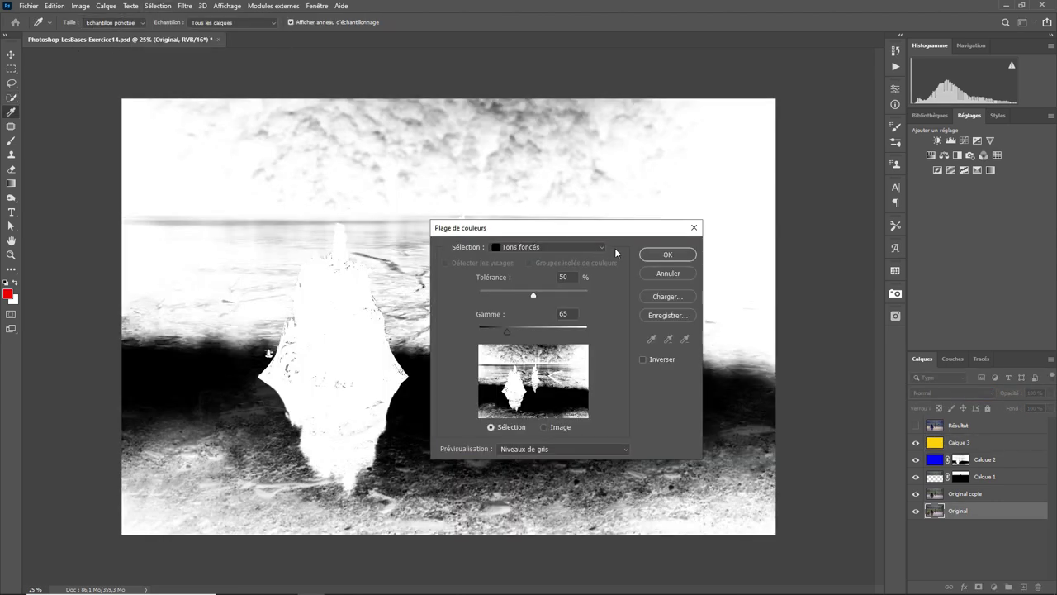
pyautogui.click(602, 248)
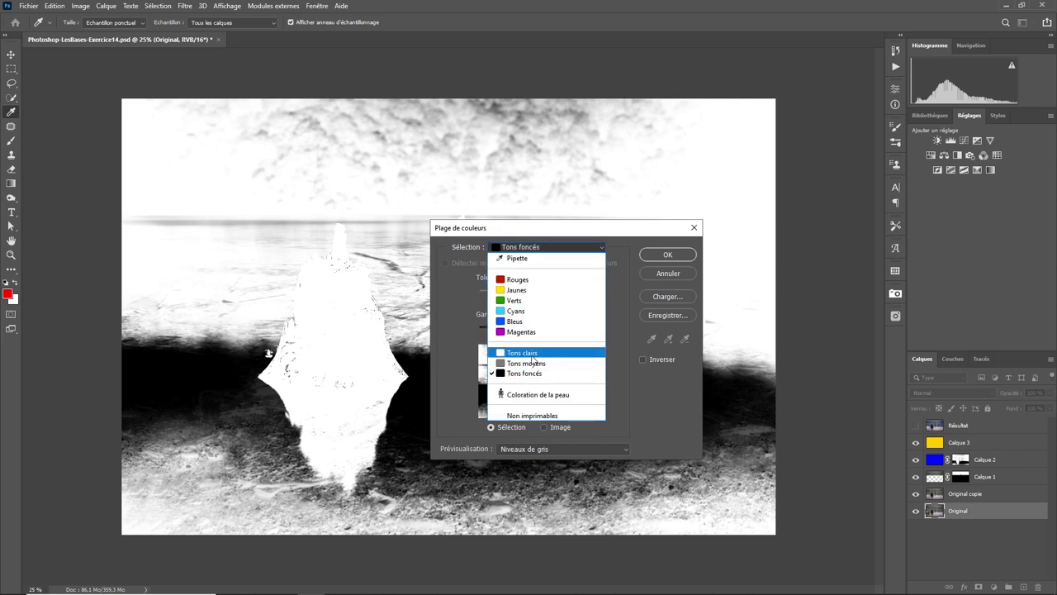
pyautogui.click(531, 354)
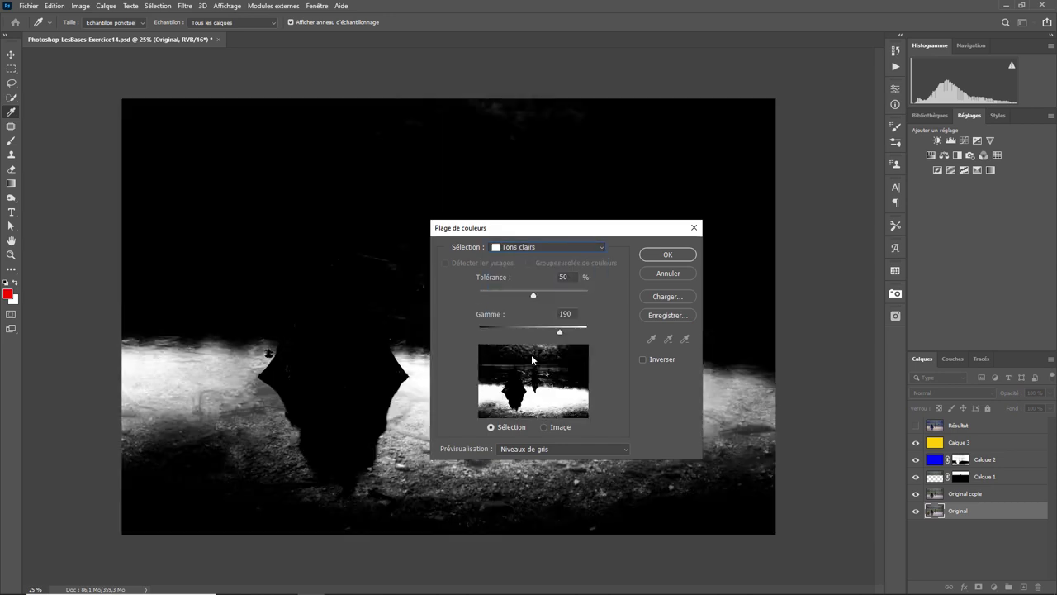
pyautogui.click(676, 254)
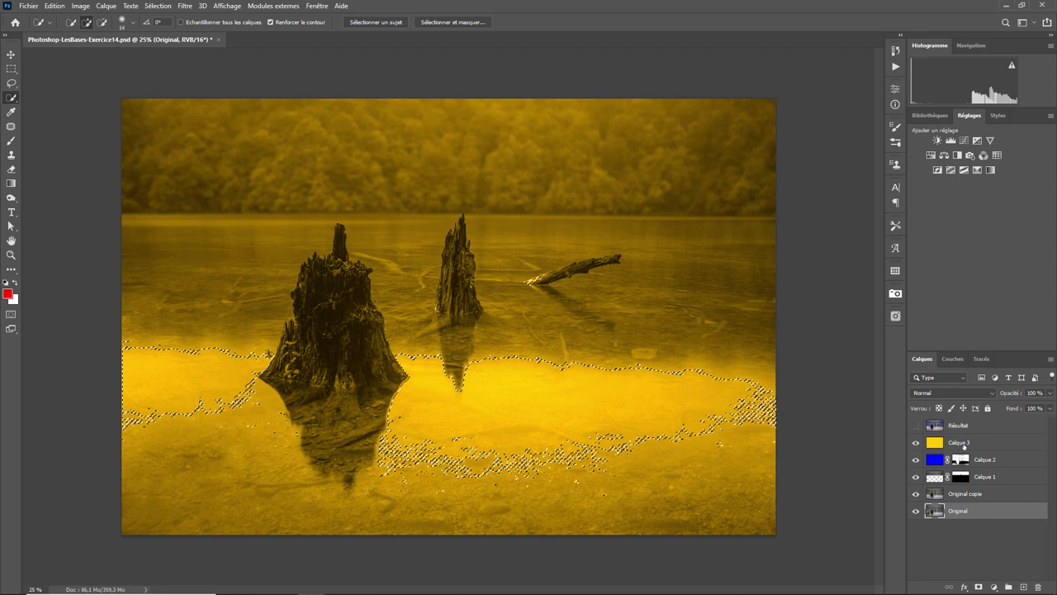
pyautogui.click(970, 442)
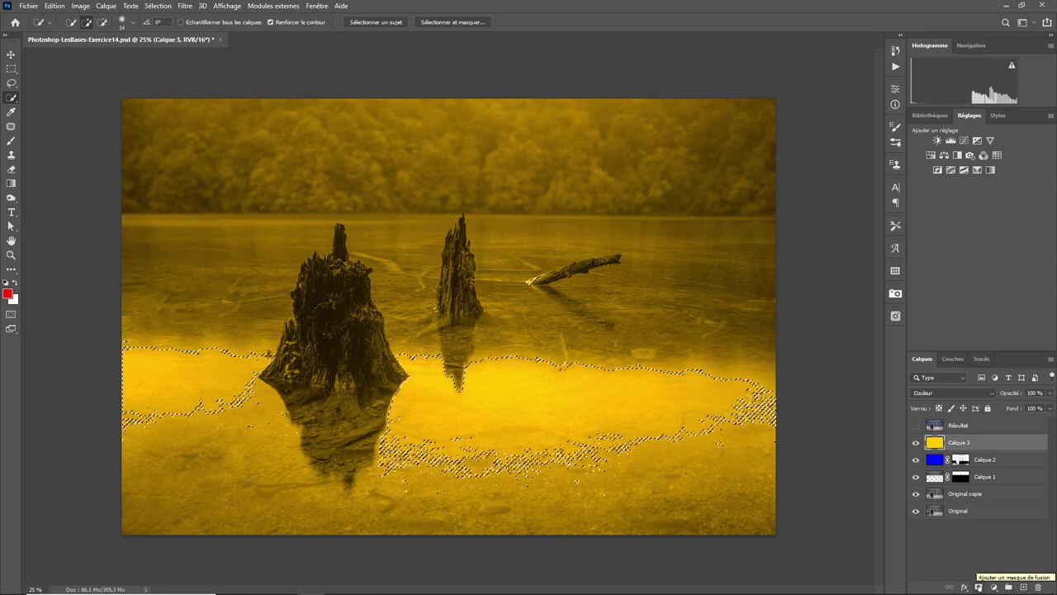
pyautogui.click(979, 587)
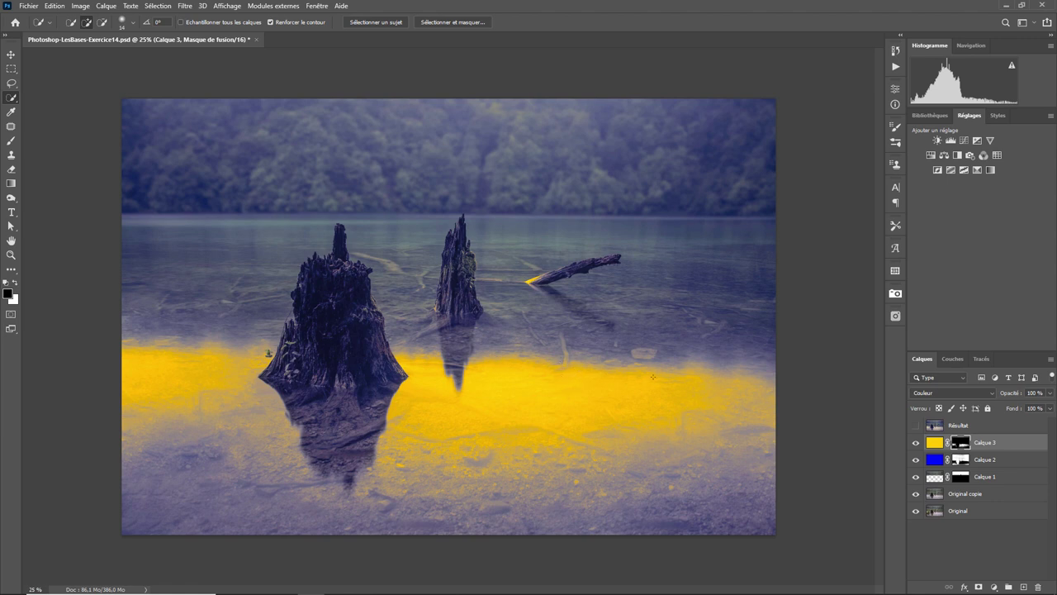
# - Apply a 40-pixel Gaussian blur to the yellow layer's mask
pyautogui.click(183, 7)
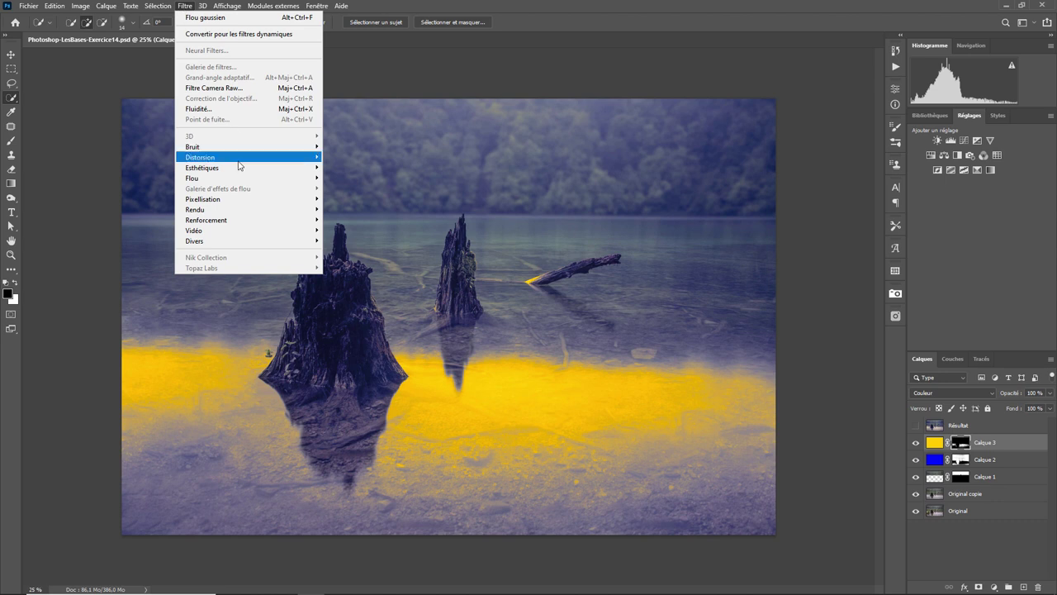
pyautogui.moveTo(193, 178)
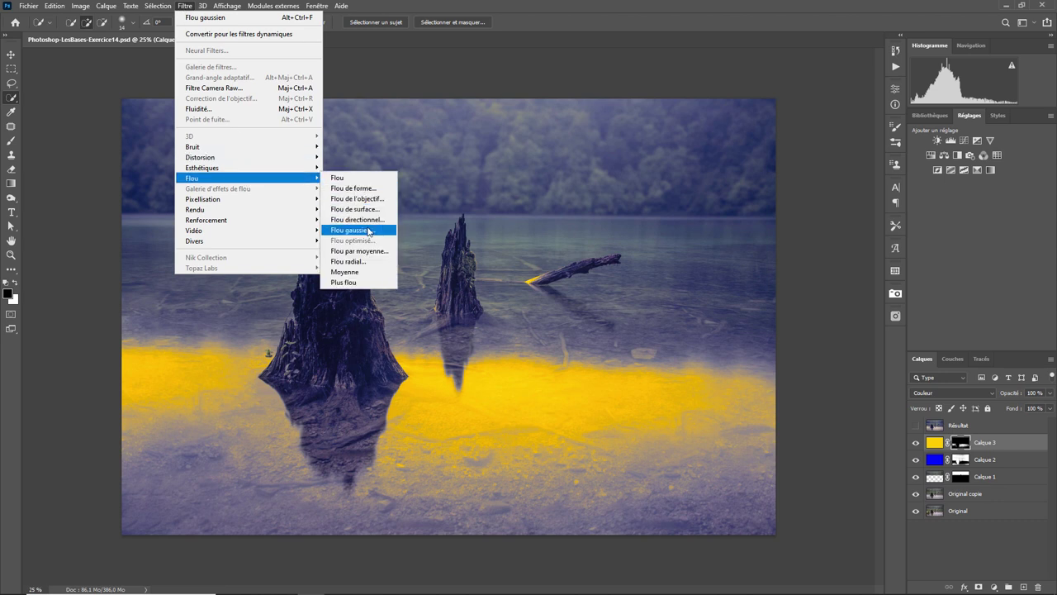
pyautogui.click(372, 229)
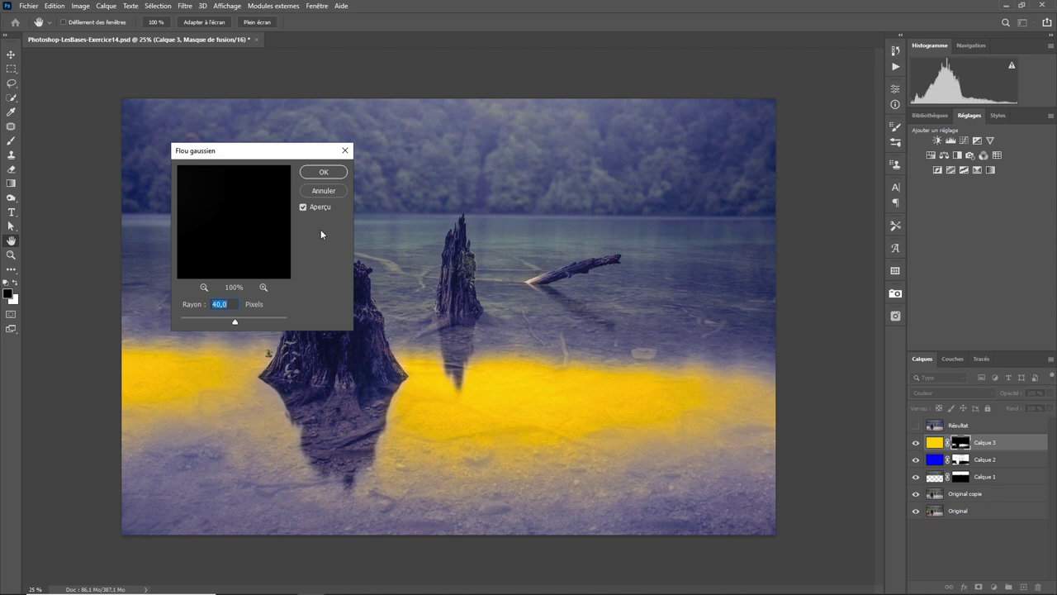
pyautogui.click(324, 172)
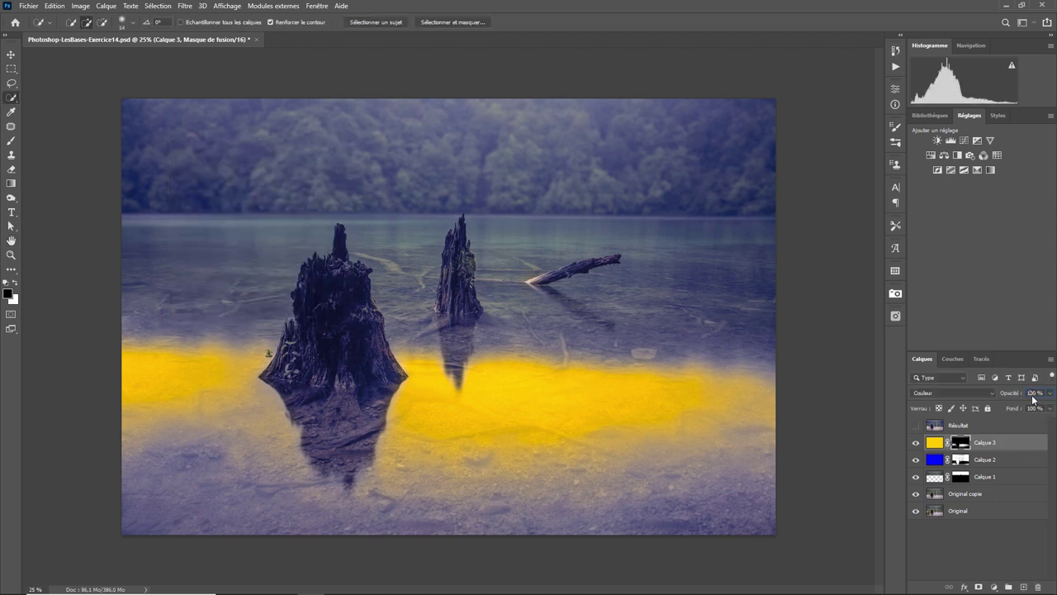
# - Set Calque 3's opacity to 15%, retrying after an out-of-range value error
pyautogui.click(1032, 394)
pyautogui.write('15')
pyautogui.press('Return')
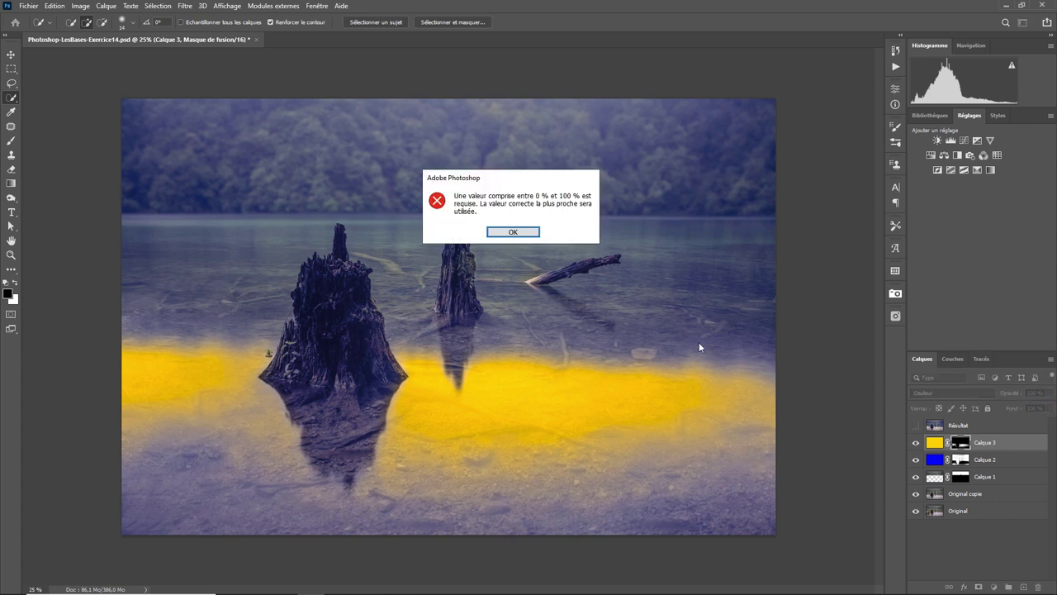
pyautogui.click(510, 232)
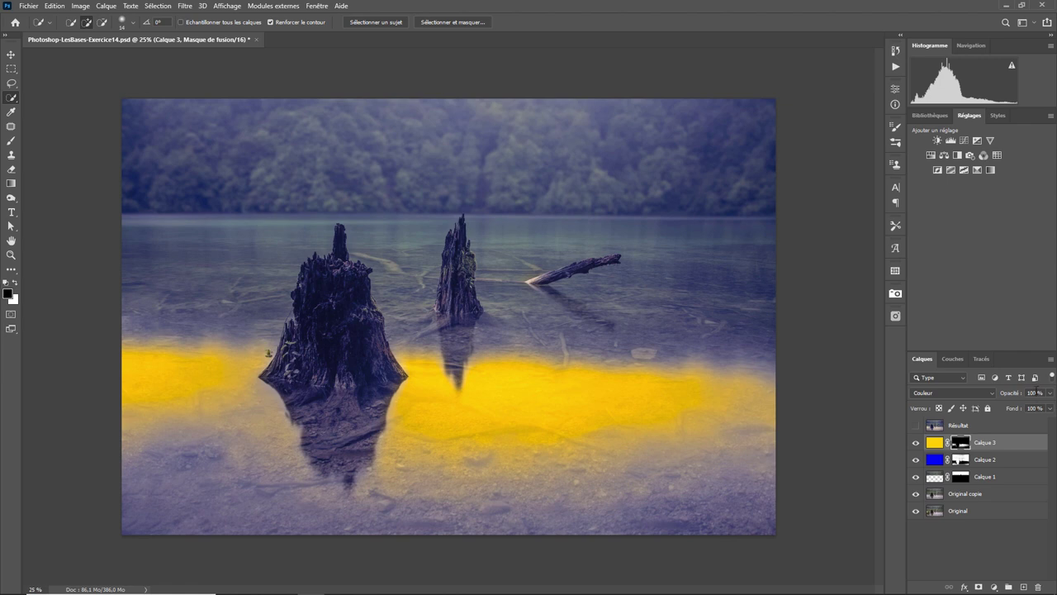
pyautogui.write('15')
pyautogui.press('Return')
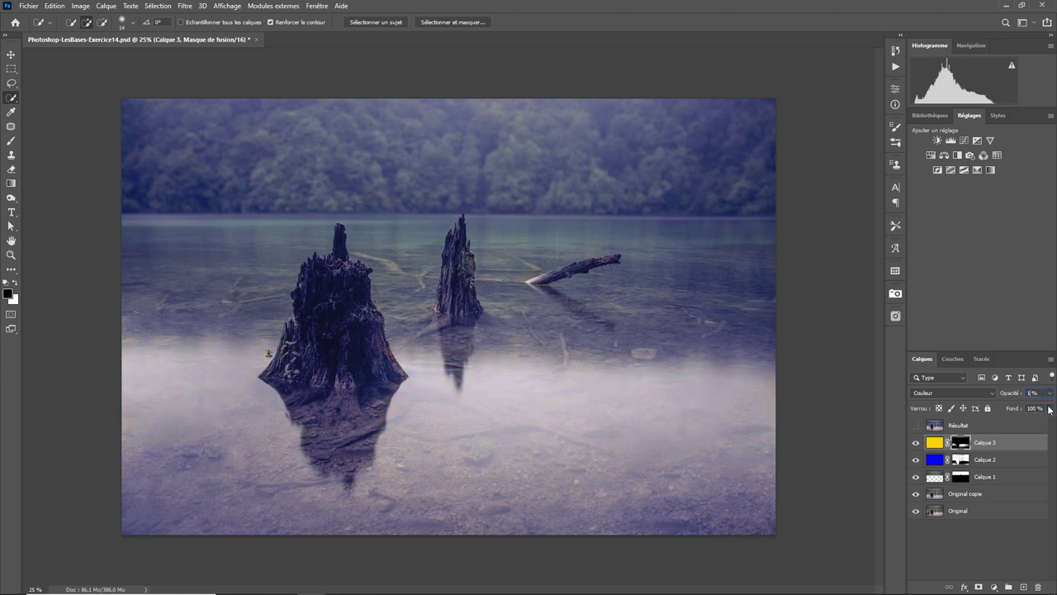
pyautogui.write('5')
pyautogui.press('Return')
pyautogui.click(915, 427)
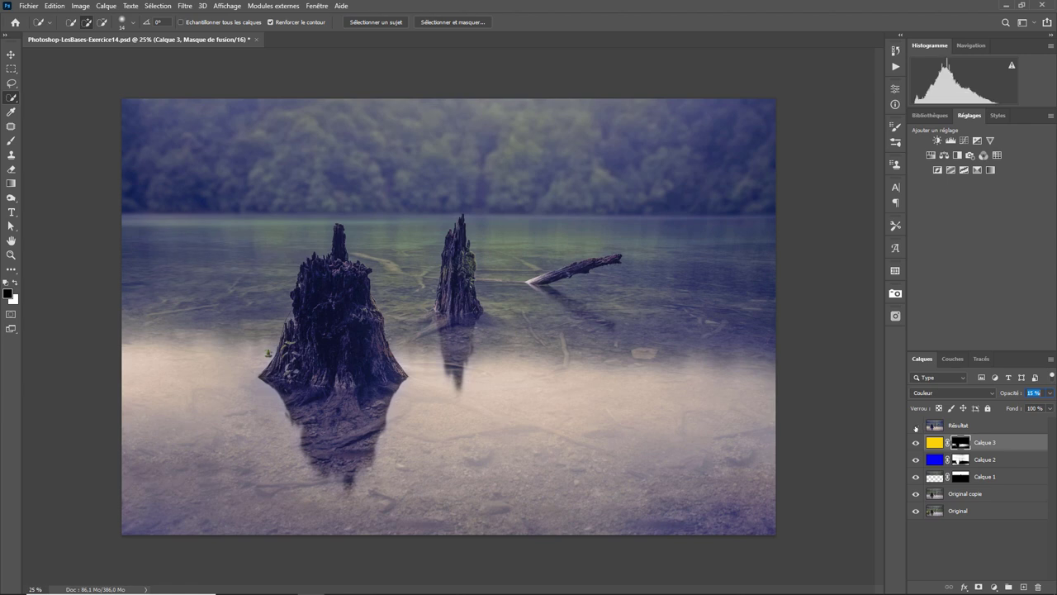
pyautogui.click(915, 426)
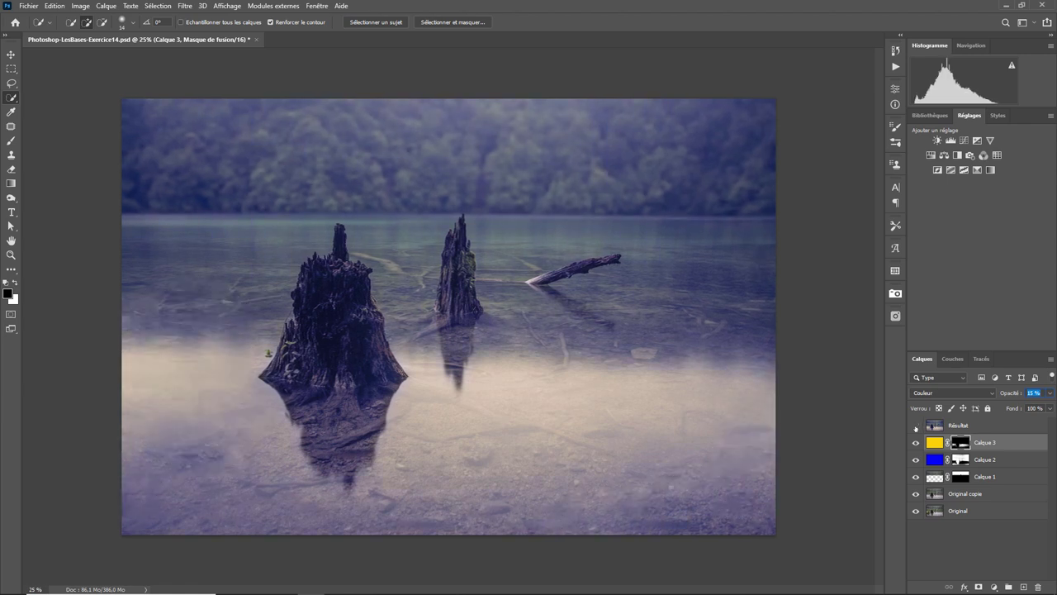
pyautogui.click(915, 426)
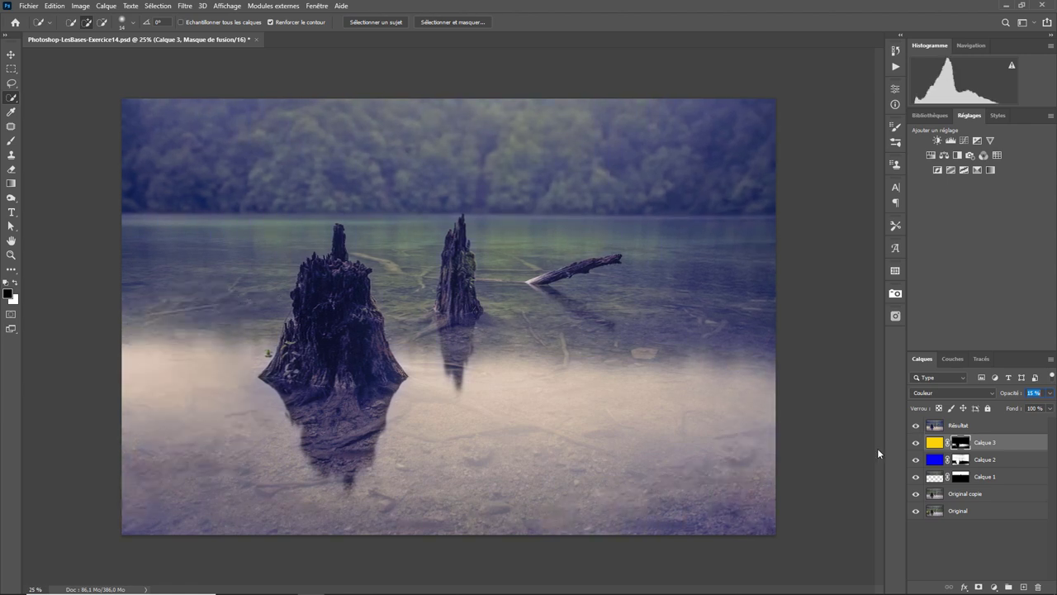
pyautogui.click(915, 426)
pyautogui.click(915, 426)
pyautogui.click(915, 426)
pyautogui.click(915, 426)
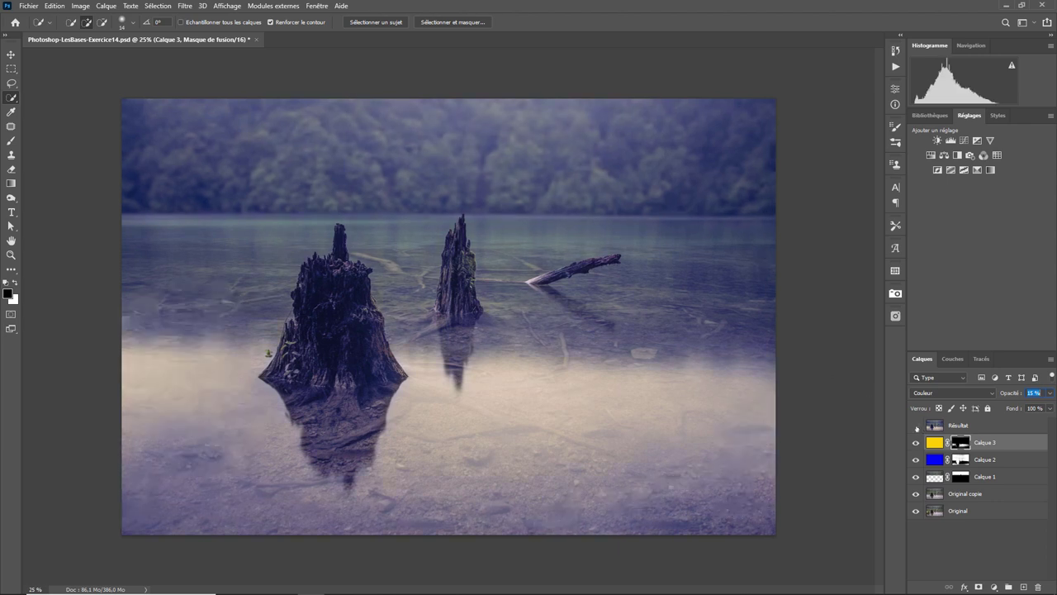
pyautogui.click(915, 426)
pyautogui.click(915, 426)
pyautogui.click(915, 426)
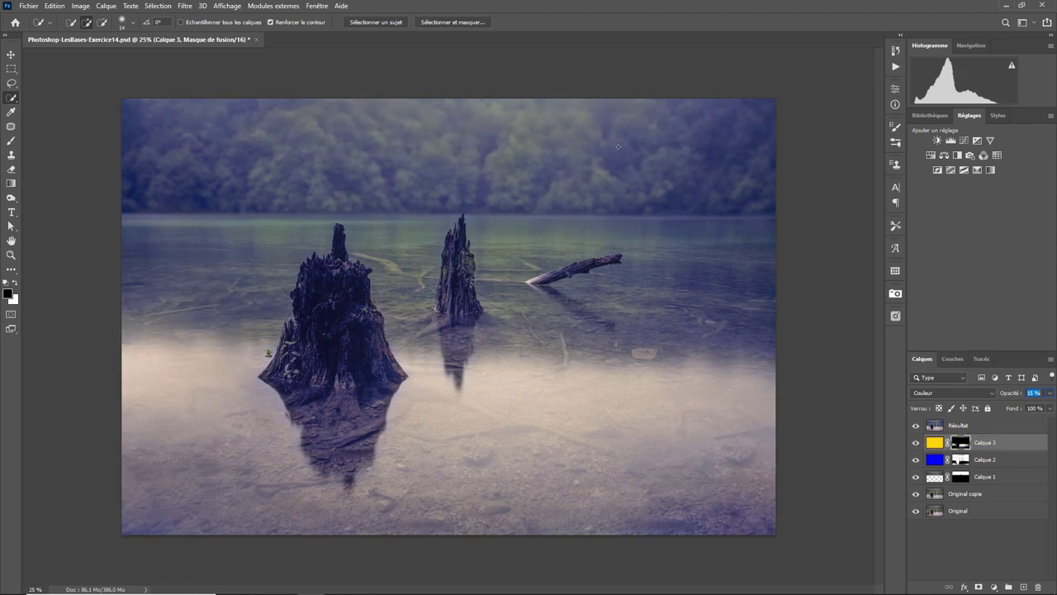
pyautogui.click(915, 426)
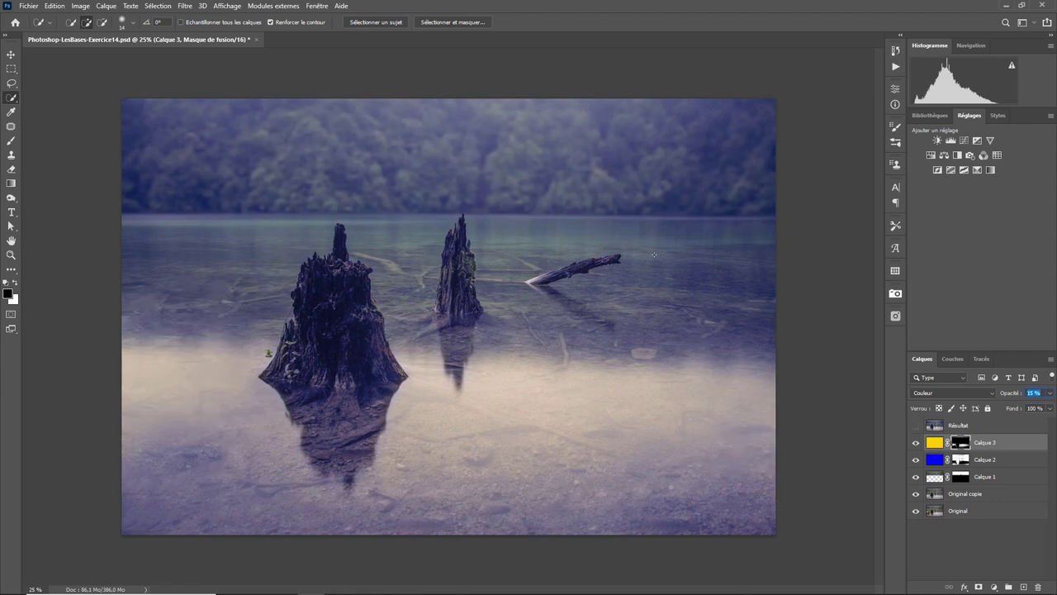